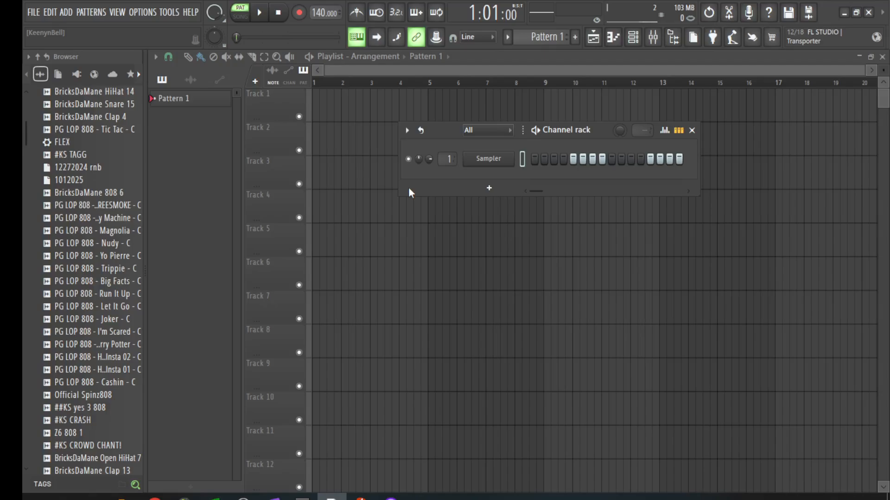
# Step: Add an FL Keys channel to the Channel rack and move its plugin window off the channels
pyautogui.click(488, 188)
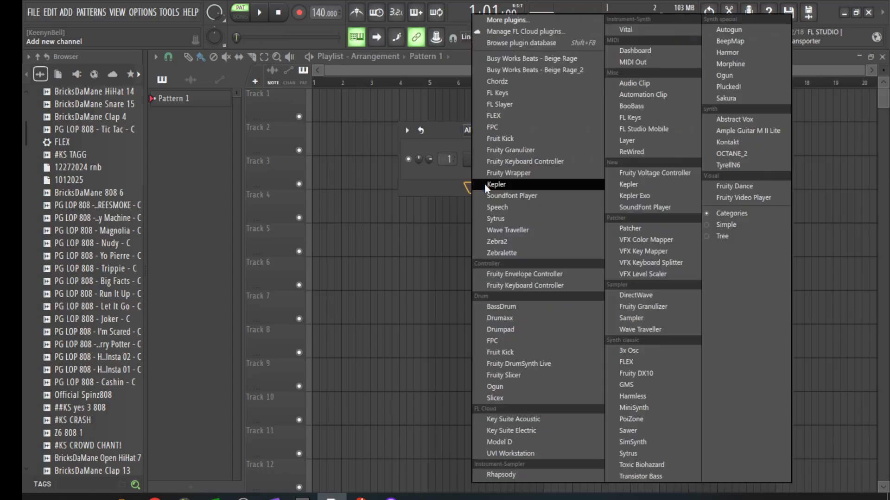
pyautogui.click(510, 93)
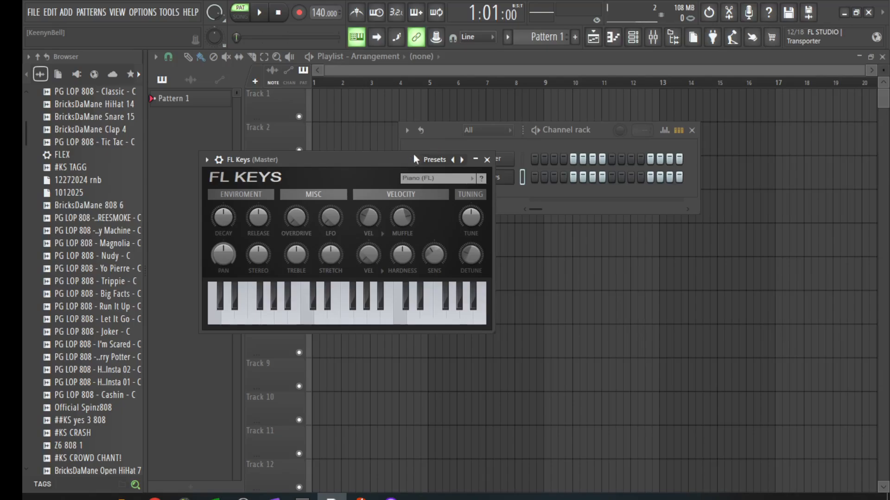
pyautogui.moveTo(414, 156); pyautogui.dragTo(319, 120)
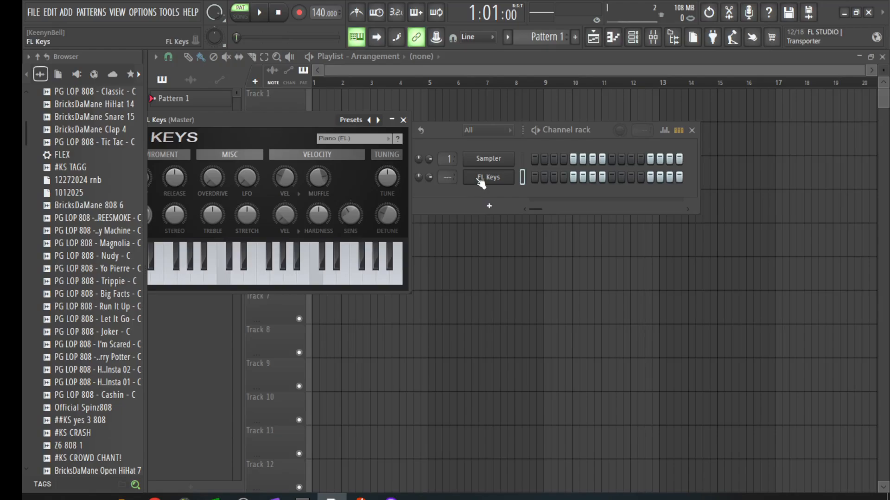
pyautogui.moveTo(285, 119); pyautogui.dragTo(447, 224)
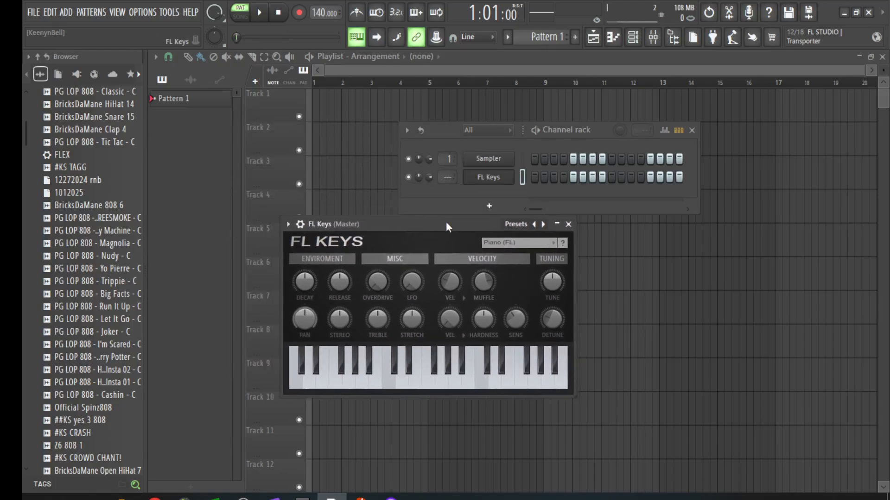
pyautogui.click(541, 226)
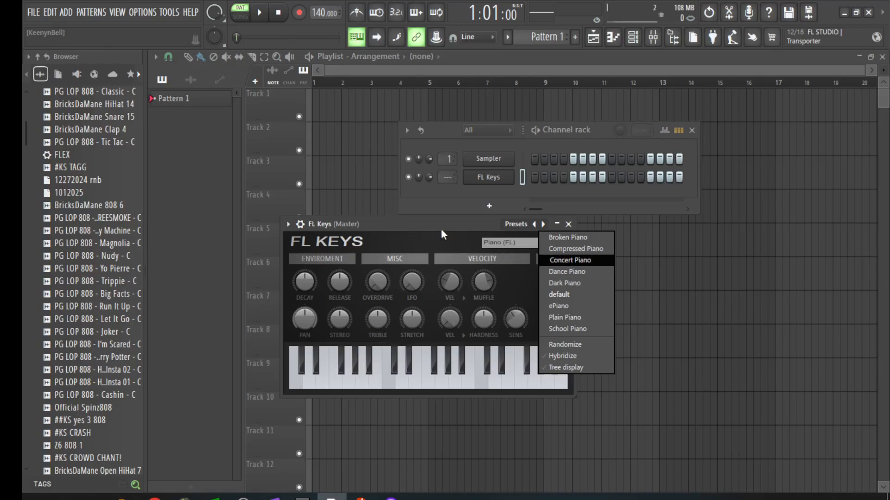
pyautogui.click(388, 242)
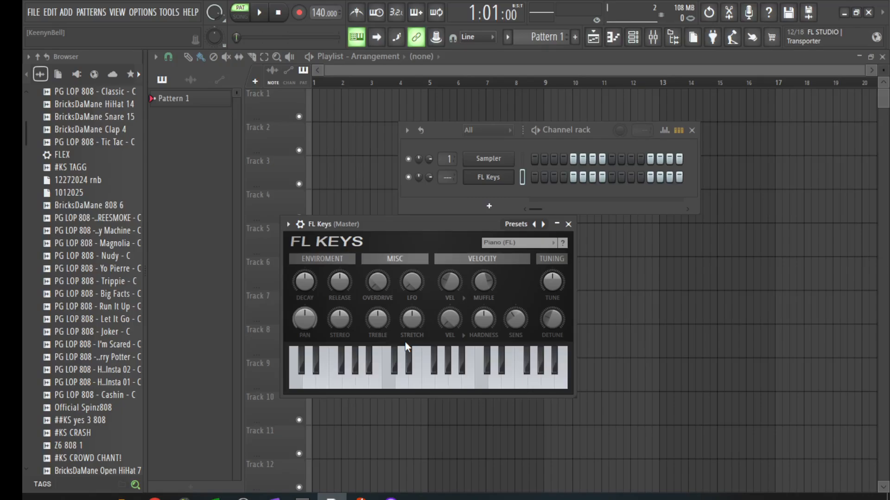
# Step: Open FL Keys' piano roll and launch the chord progression generator, proposing Bm, F♯m, G, Em
pyautogui.rightClick(504, 176)
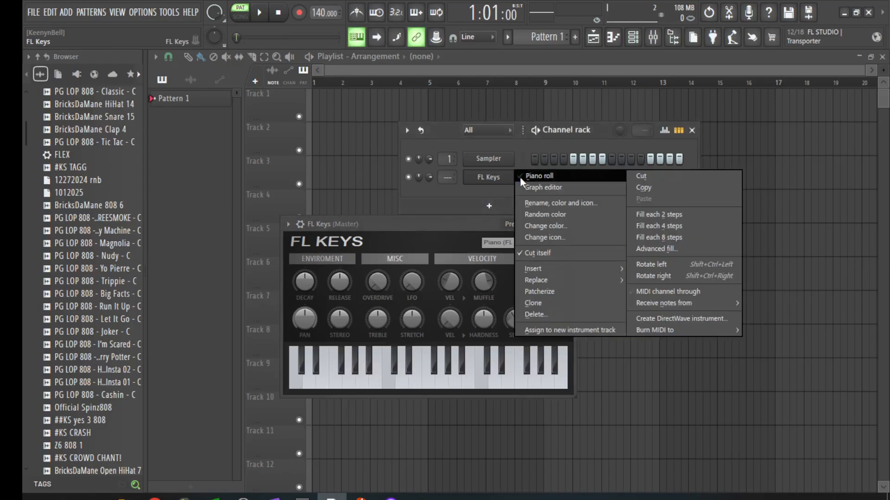
pyautogui.click(537, 177)
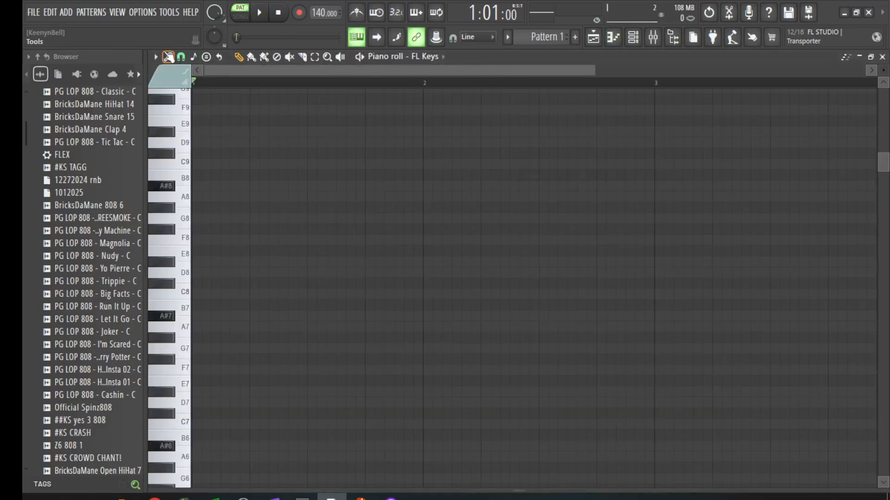
pyautogui.click(156, 56)
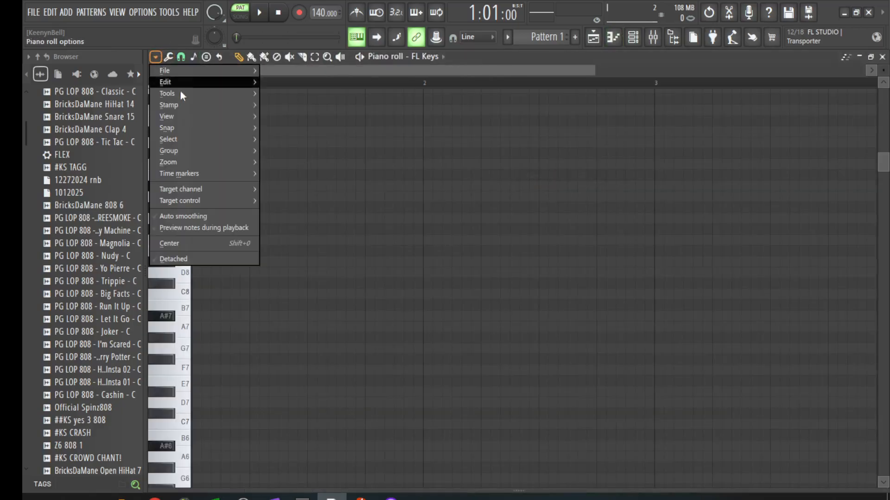
pyautogui.moveTo(192, 97)
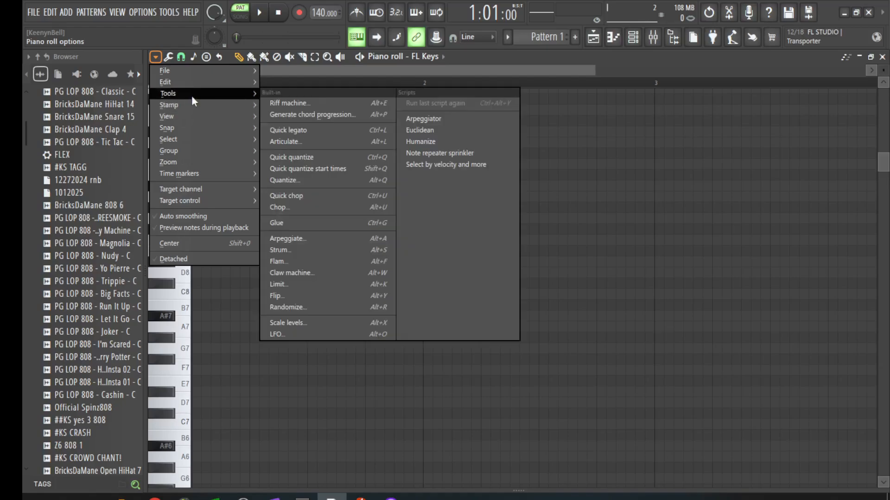
pyautogui.click(299, 115)
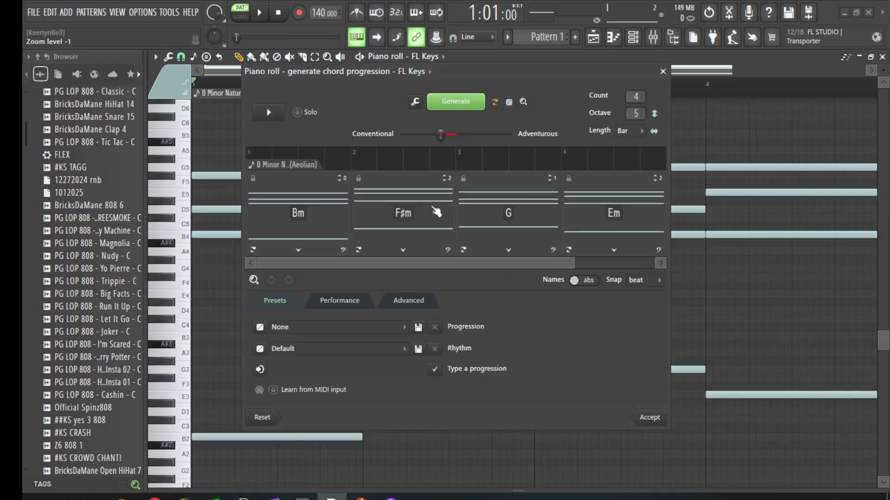
pyautogui.click(279, 120)
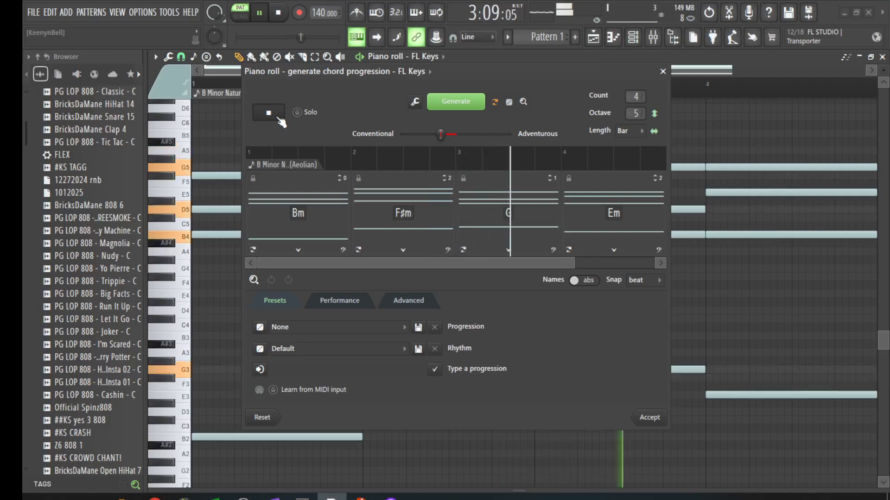
pyautogui.click(279, 119)
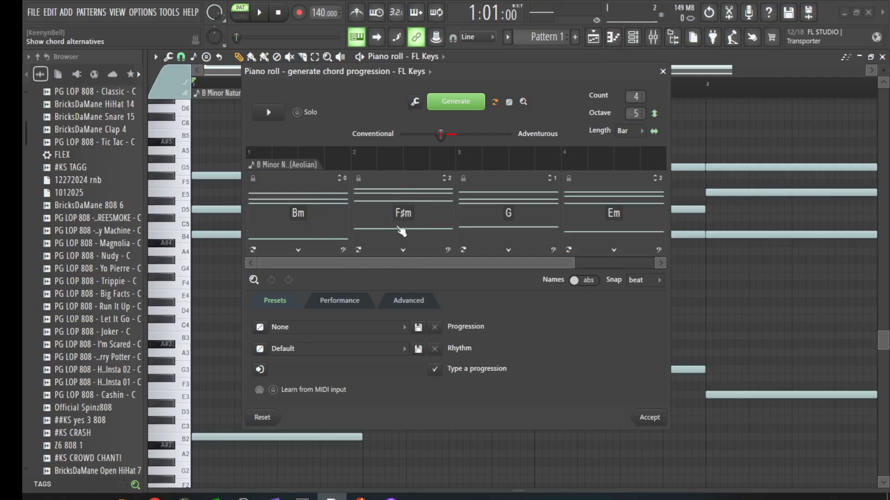
pyautogui.click(403, 250)
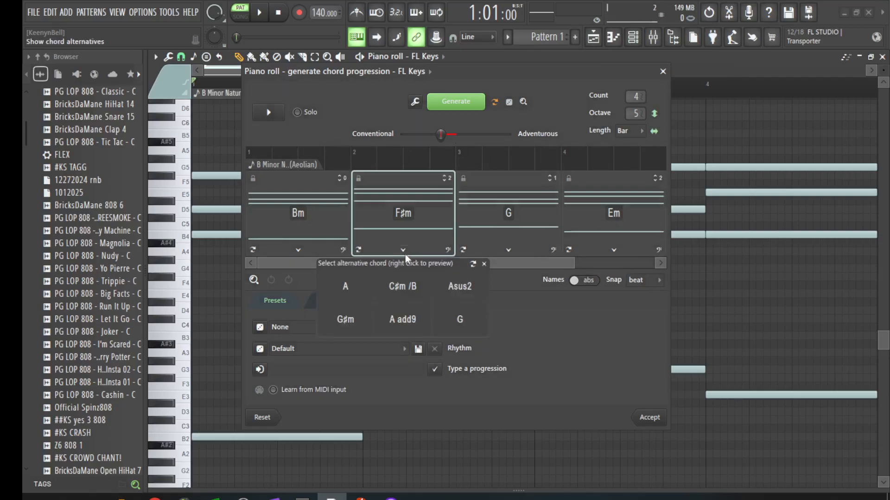
pyautogui.click(408, 250)
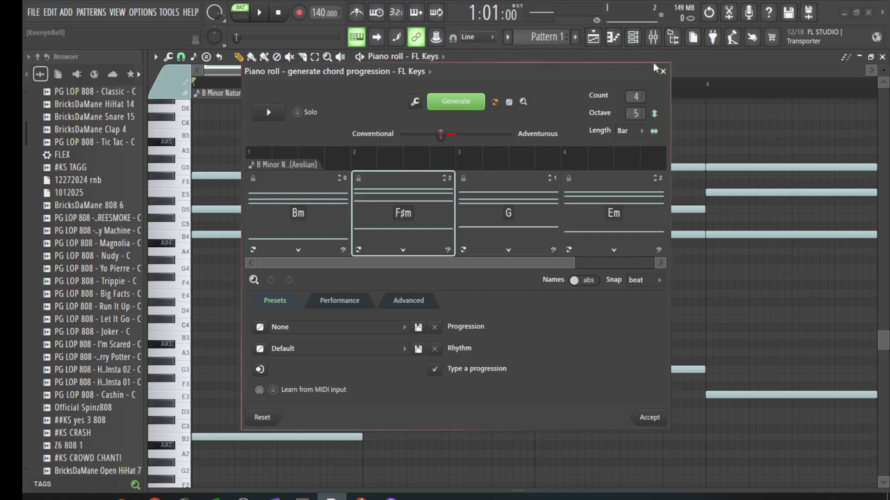
pyautogui.moveTo(501, 70); pyautogui.dragTo(882, 124)
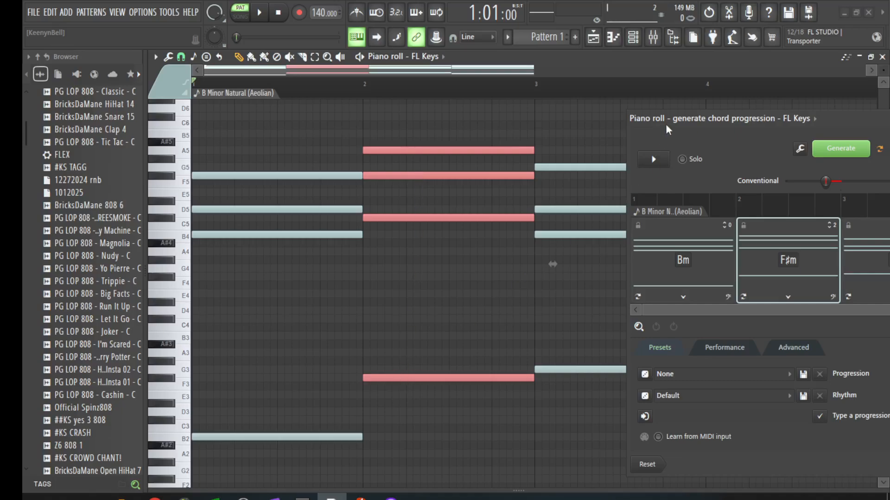
pyautogui.moveTo(665, 123); pyautogui.dragTo(252, 100)
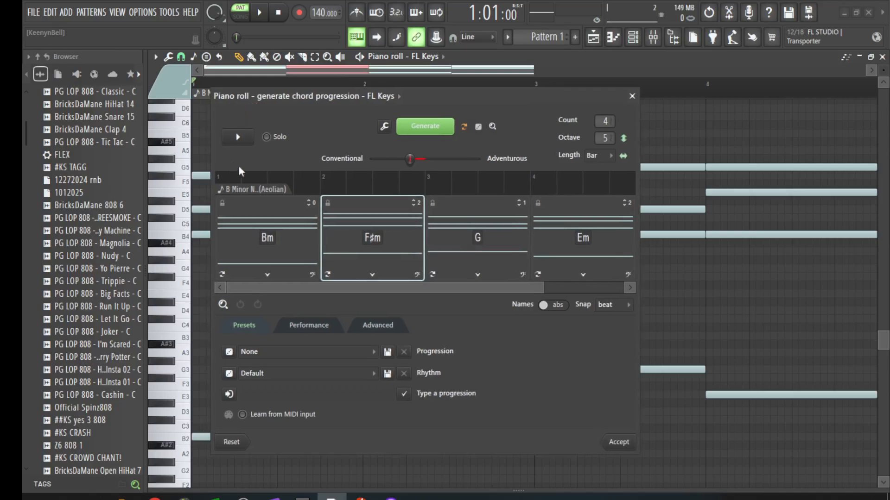
pyautogui.press('space')
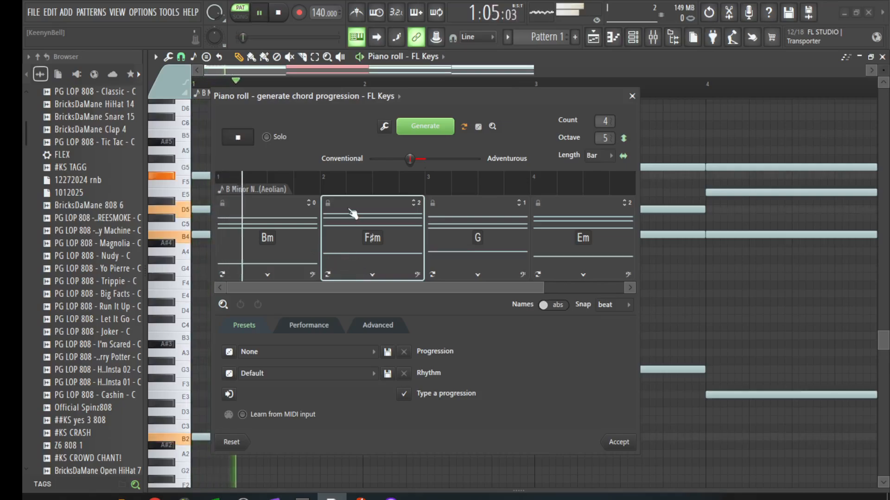
pyautogui.click(372, 275)
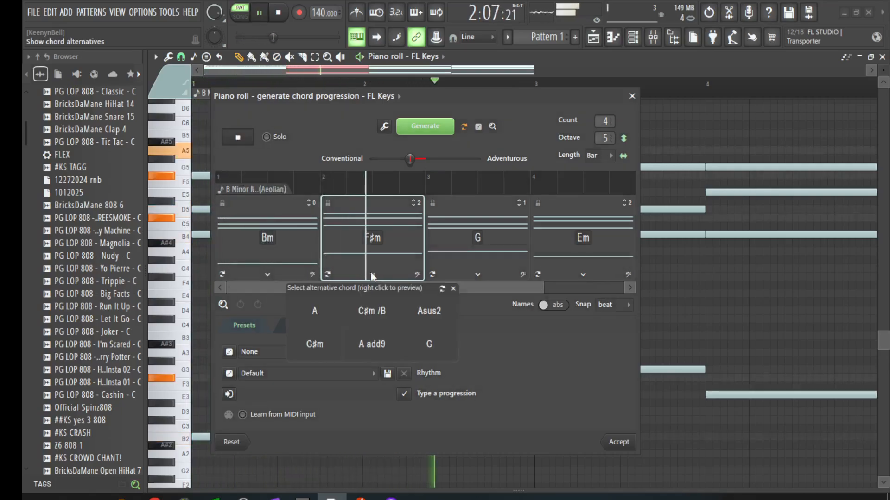
pyautogui.click(375, 310)
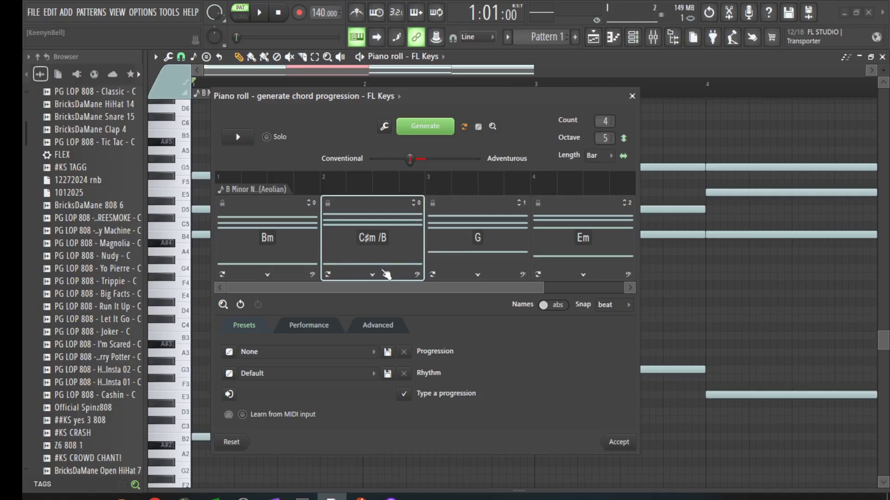
pyautogui.press('space')
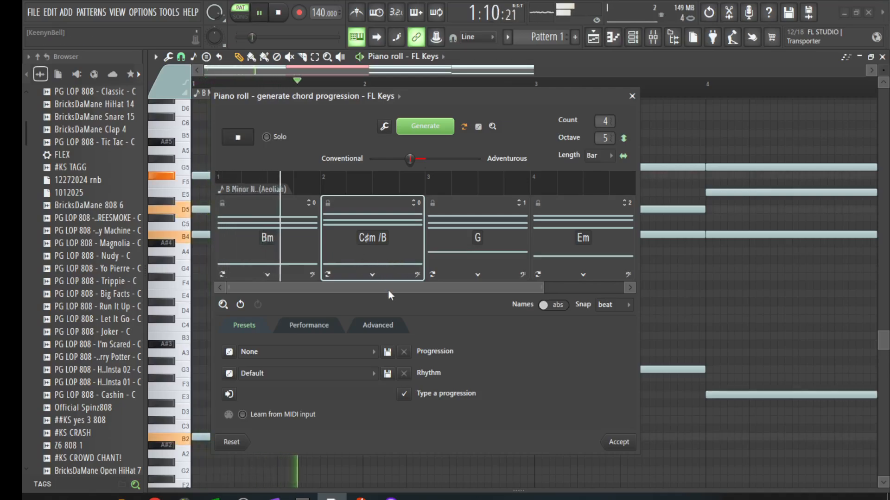
pyautogui.press('space')
pyautogui.click(372, 274)
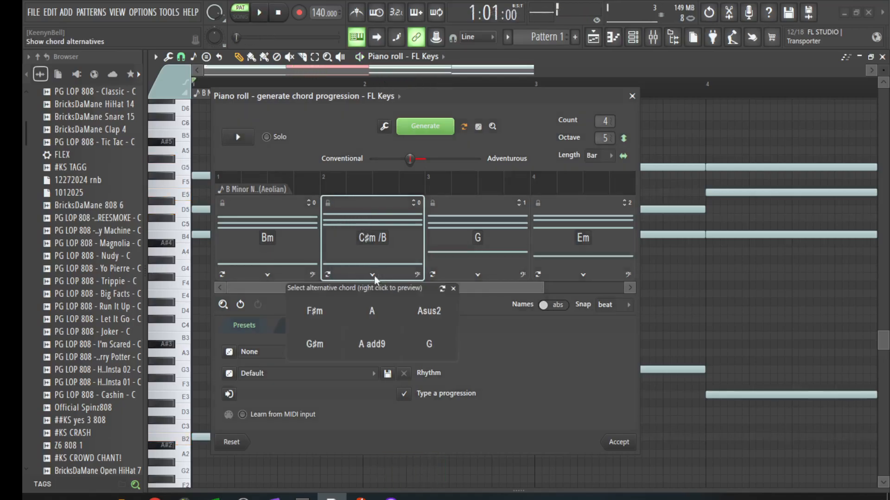
pyautogui.click(314, 310)
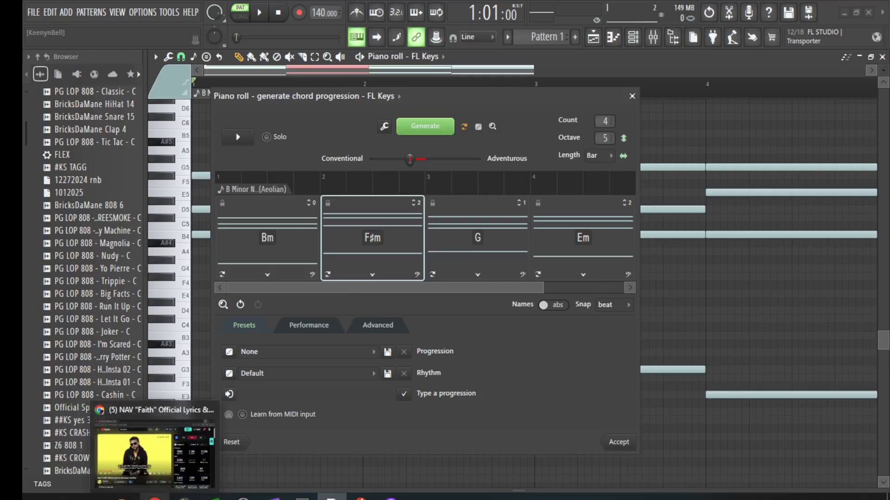
pyautogui.click(154, 498)
# Step: Search Chrome for 'tension meaning' in a new tab
pyautogui.click(219, 11)
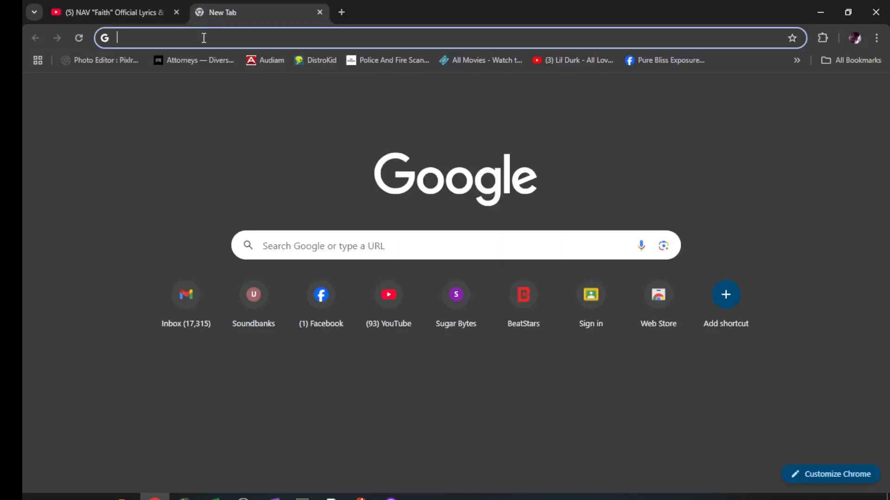
pyautogui.write('te')
pyautogui.write('nsion')
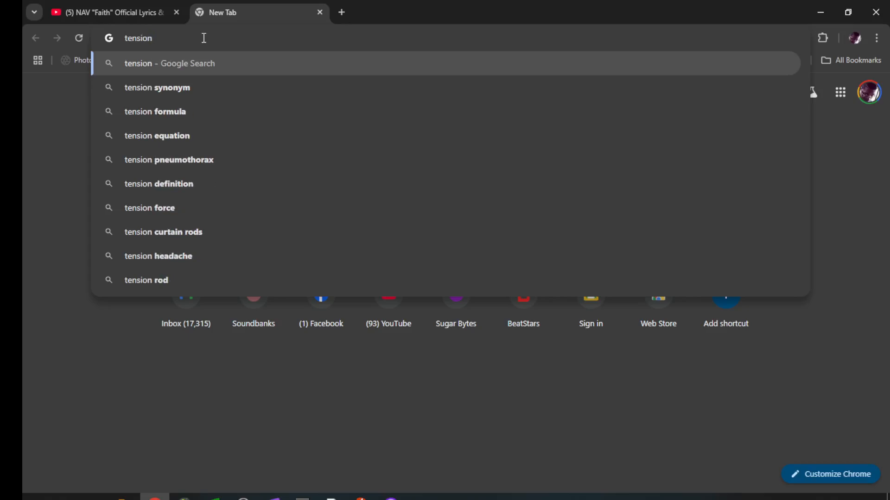
pyautogui.write(' meaning')
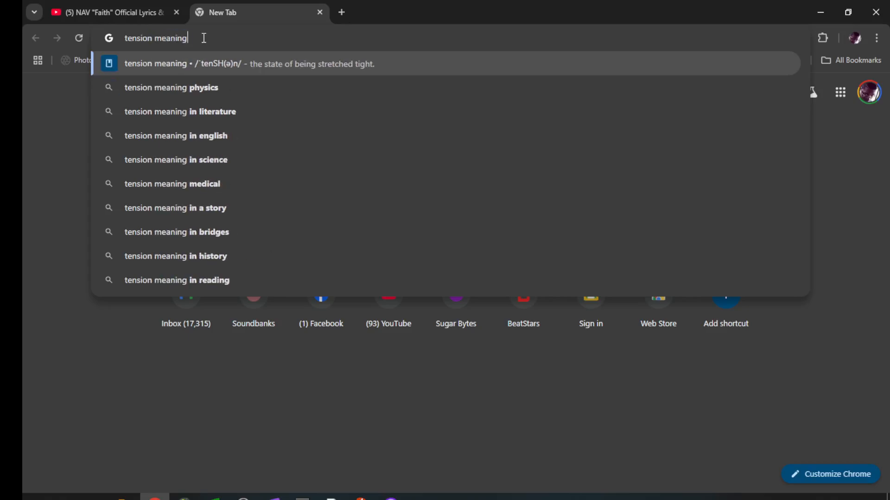
pyautogui.press('Return')
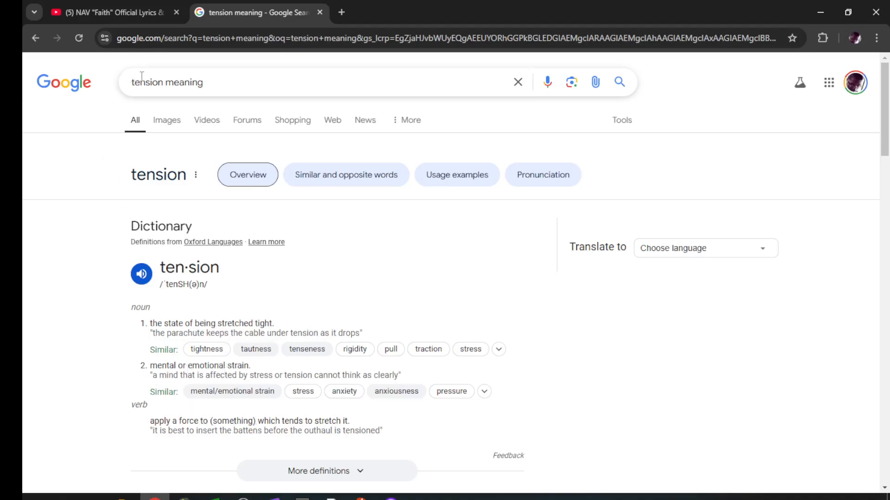
# Step: Refine the search to 'tension music meaning', then minimise Chrome
pyautogui.click(163, 82)
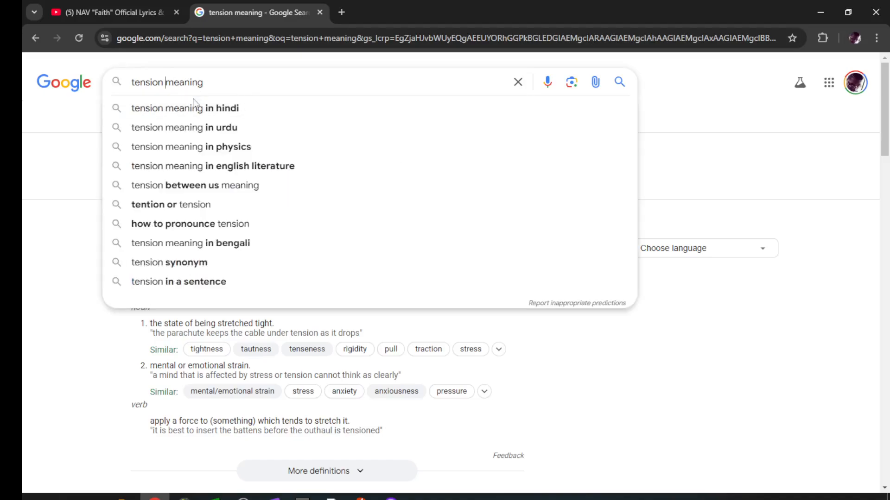
pyautogui.write('music')
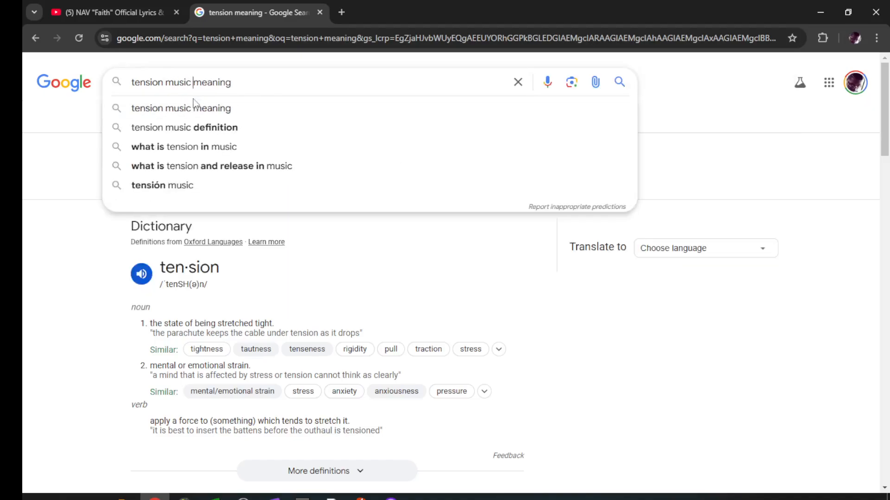
pyautogui.click(193, 108)
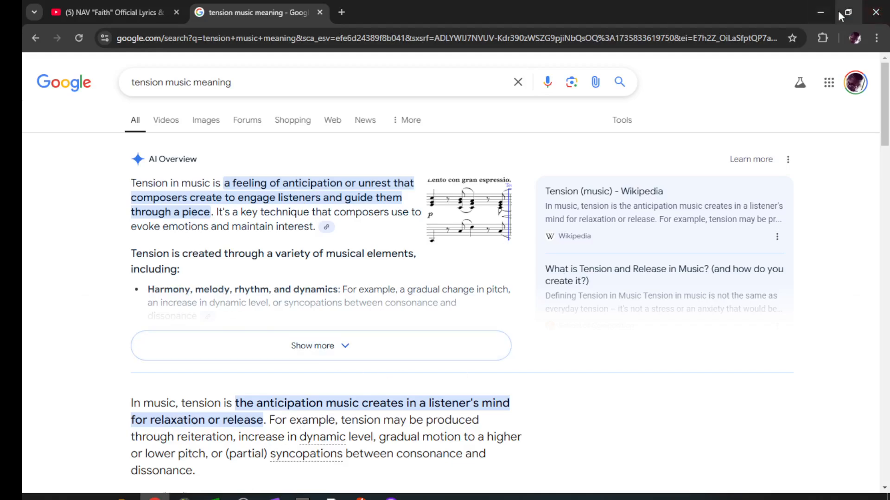
pyautogui.click(820, 12)
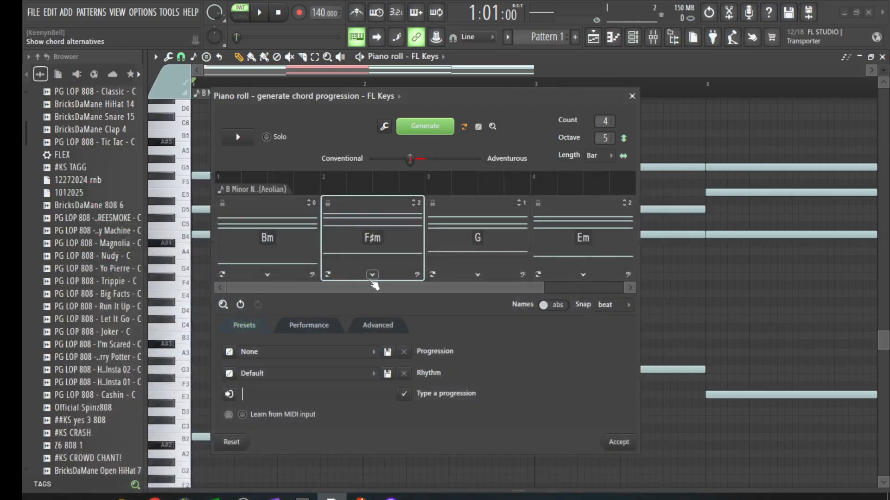
# Step: Swap the second chord F♯m for C♯m/B and preview the progression
pyautogui.click(238, 137)
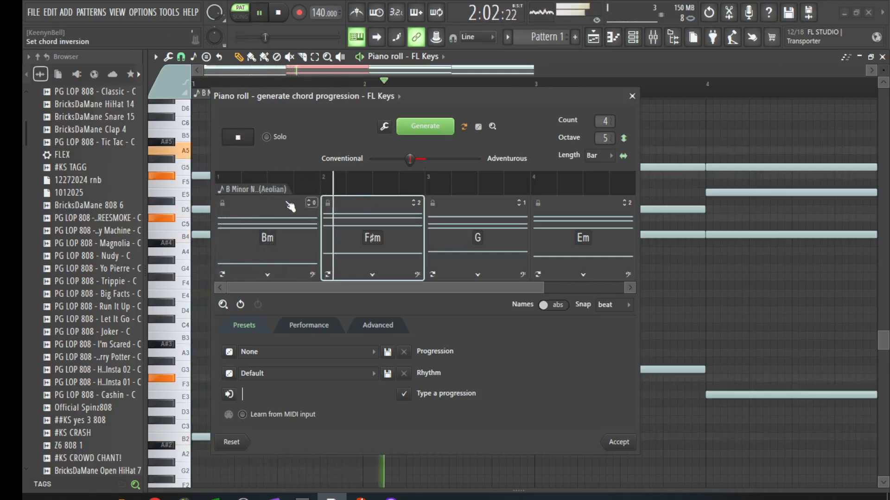
pyautogui.click(238, 136)
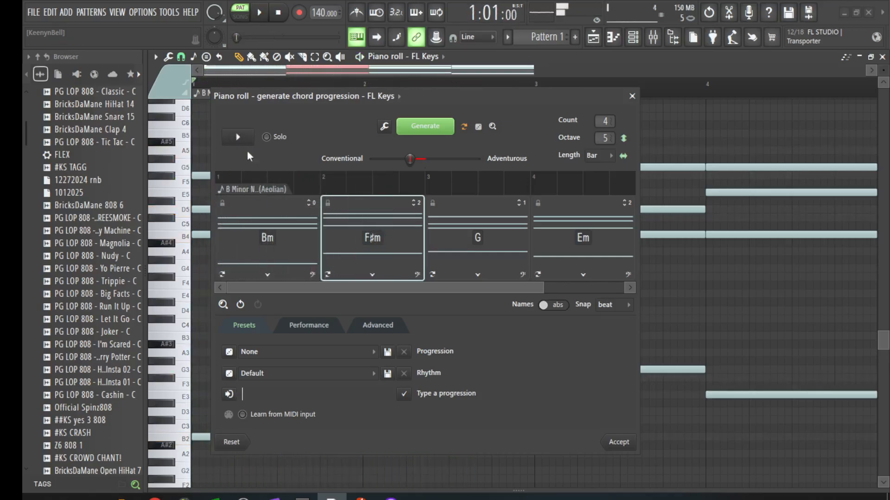
pyautogui.click(371, 273)
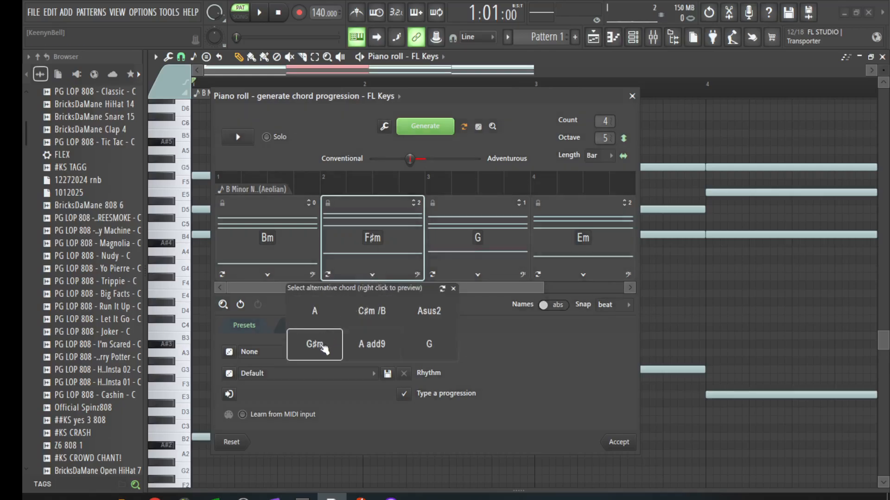
pyautogui.click(370, 310)
pyautogui.press('space')
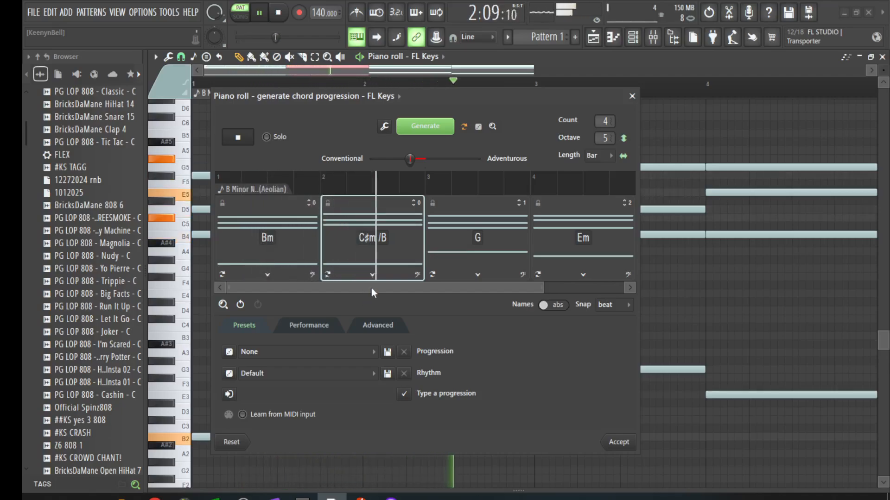
pyautogui.press('space')
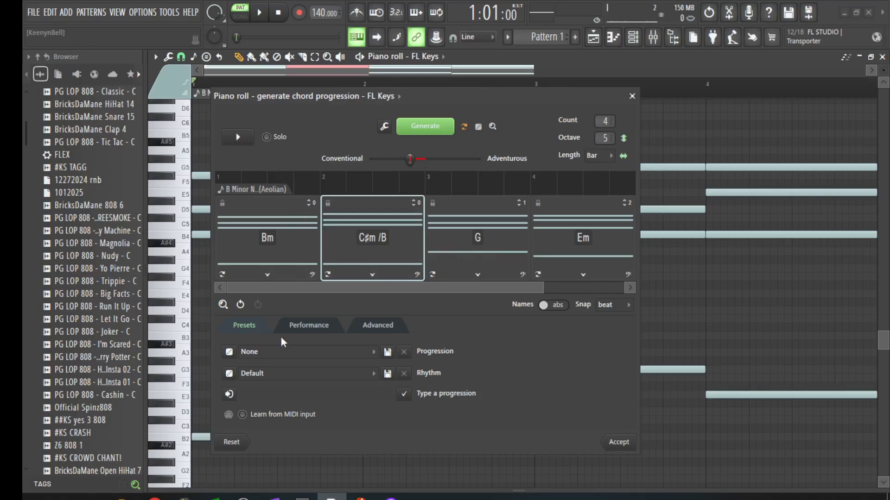
# Step: Apply the 'i-♭VII 9/I-♭VI Δ/I-Isus2 7: Intense' minor progression preset and preview it
pyautogui.click(282, 373)
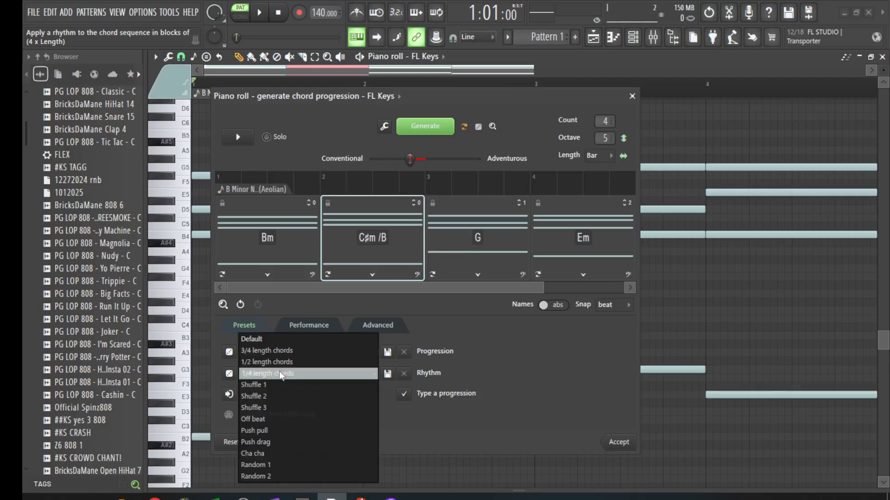
pyautogui.click(276, 309)
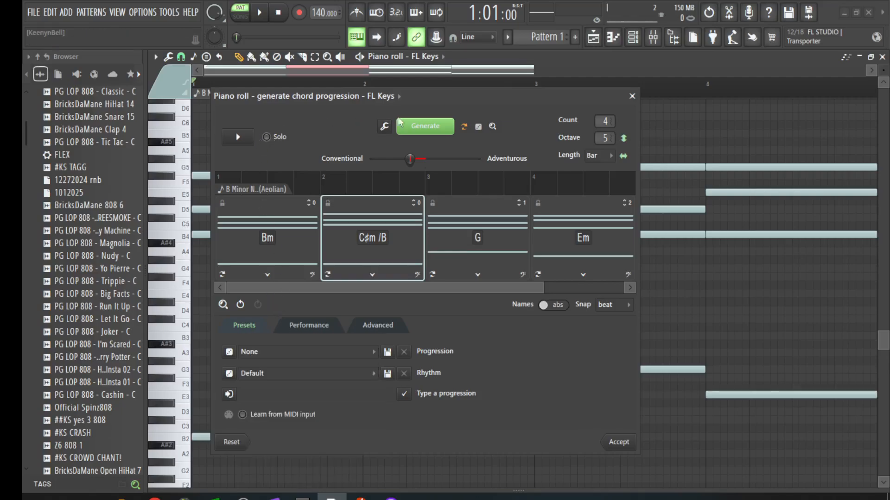
pyautogui.click(315, 352)
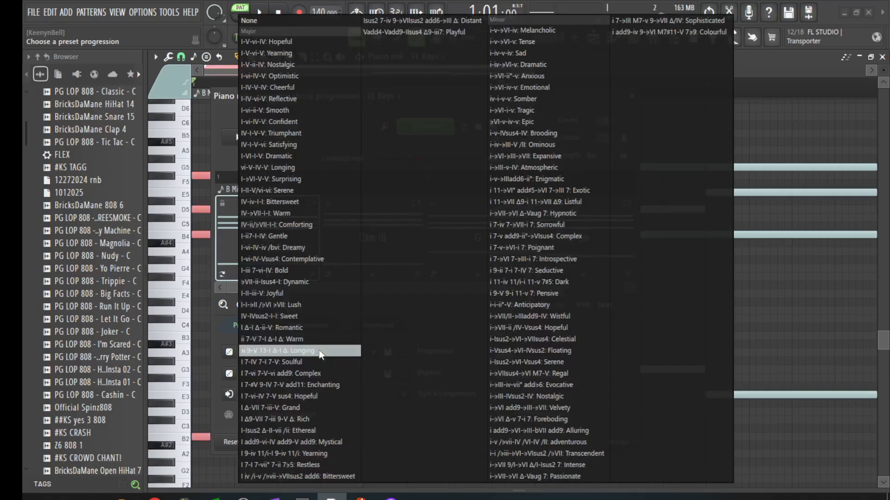
pyautogui.press('Escape')
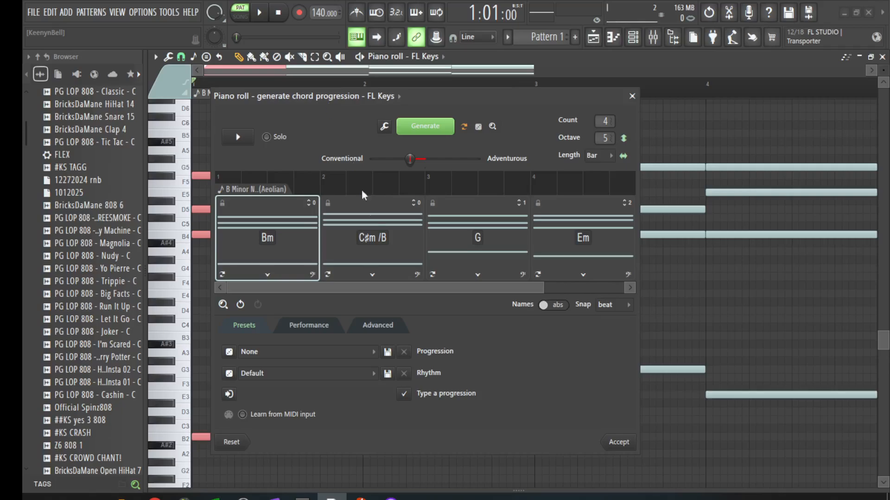
pyautogui.click(337, 350)
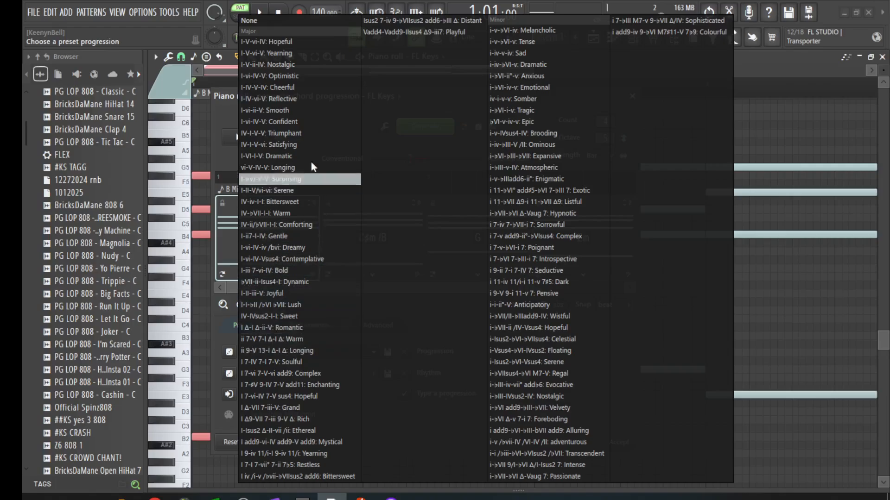
pyautogui.click(543, 465)
pyautogui.press('space')
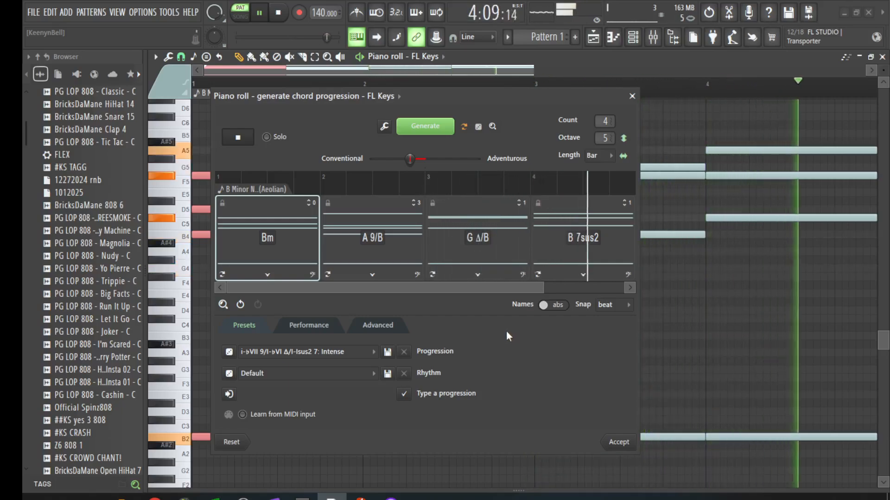
pyautogui.press('space')
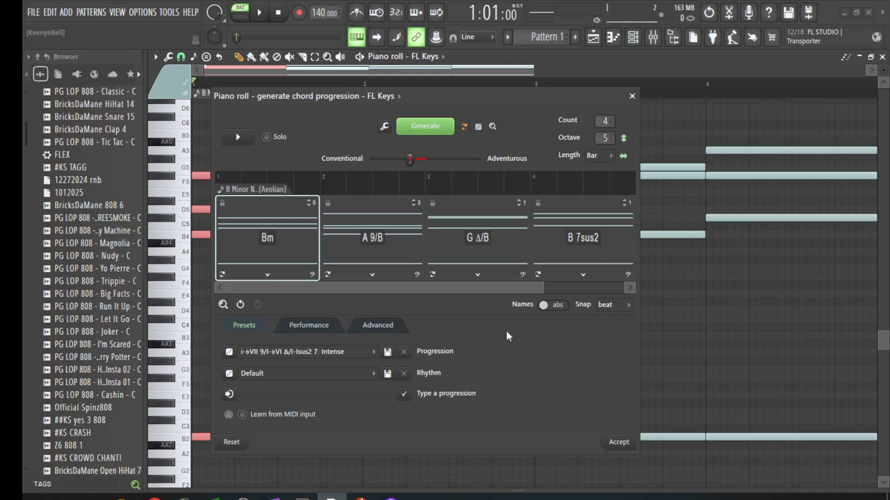
# Step: Replay the progression, then audition F♯m /A as the second chord
pyautogui.press('space')
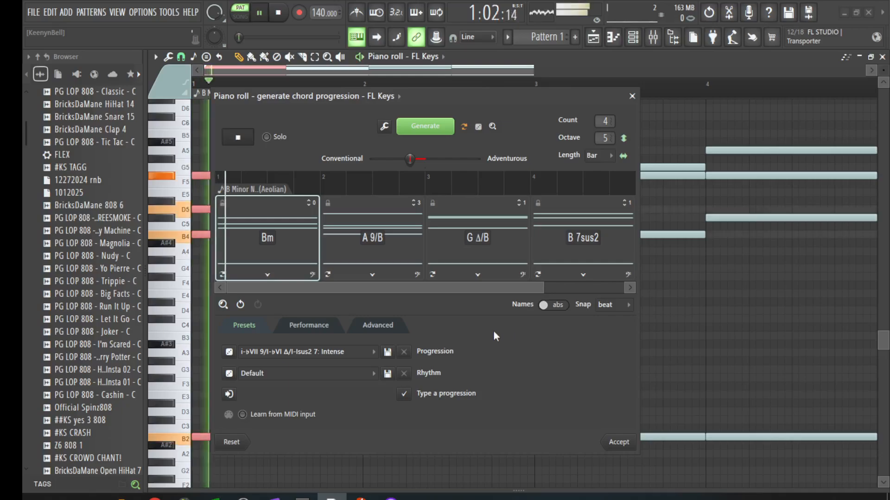
pyautogui.press('space')
pyautogui.click(372, 275)
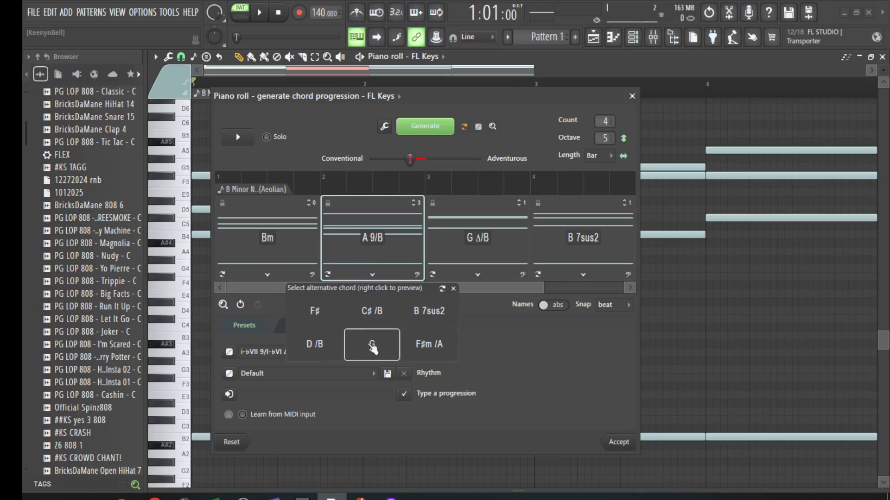
pyautogui.click(418, 348)
pyautogui.press('space')
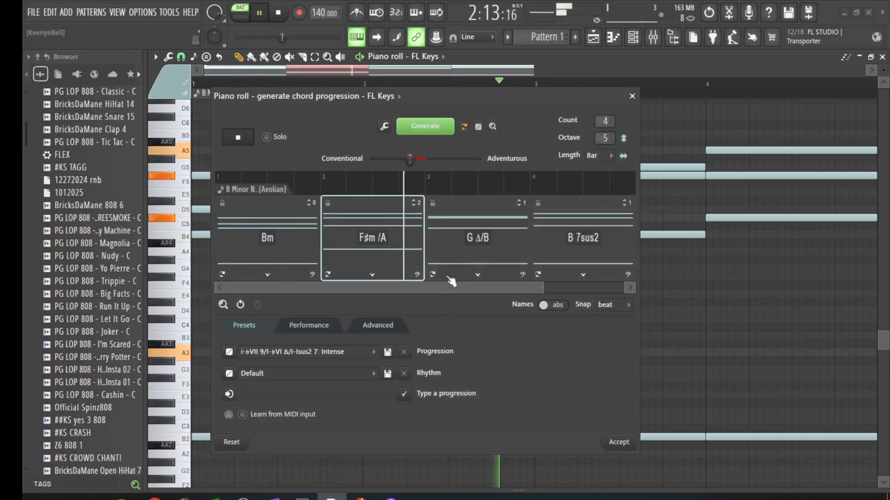
pyautogui.press('space')
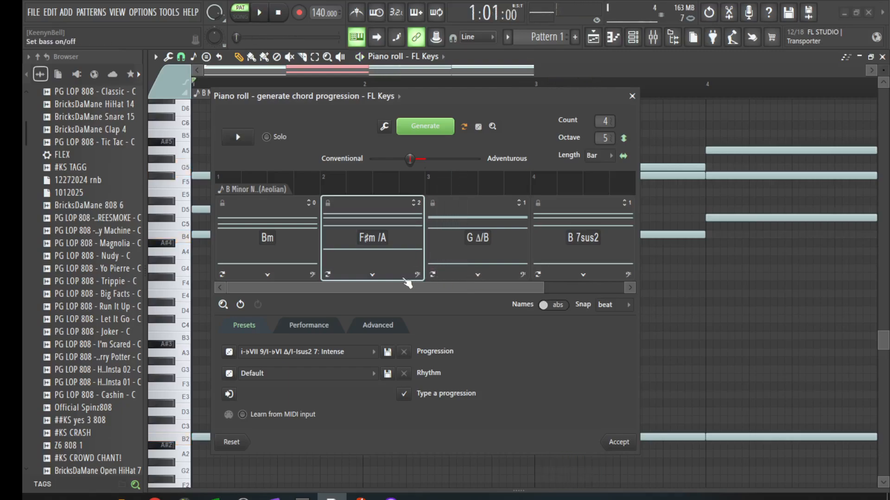
# Step: Audition G and then B 7sus2 as the second chord
pyautogui.click(371, 275)
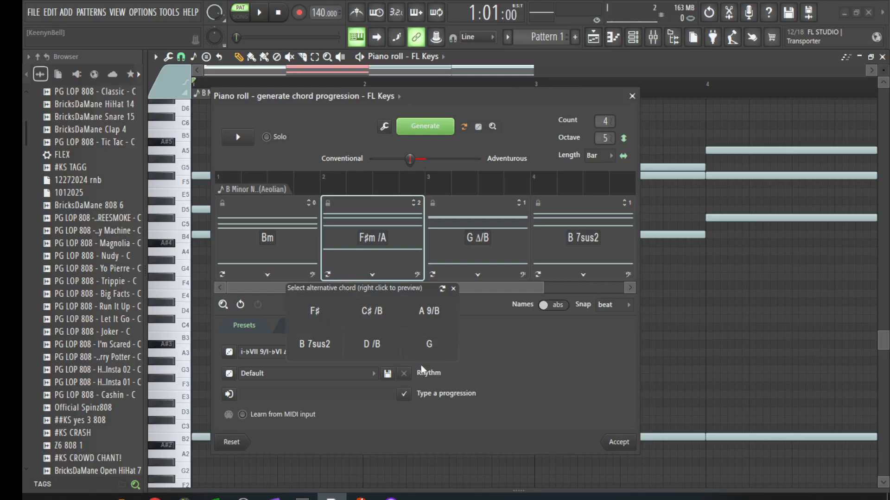
pyautogui.click(430, 344)
pyautogui.press('space')
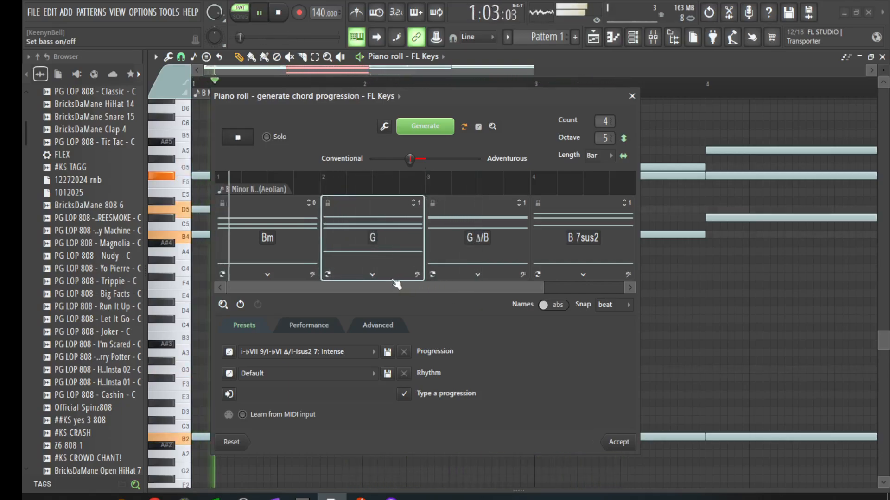
pyautogui.click(373, 275)
pyautogui.click(314, 344)
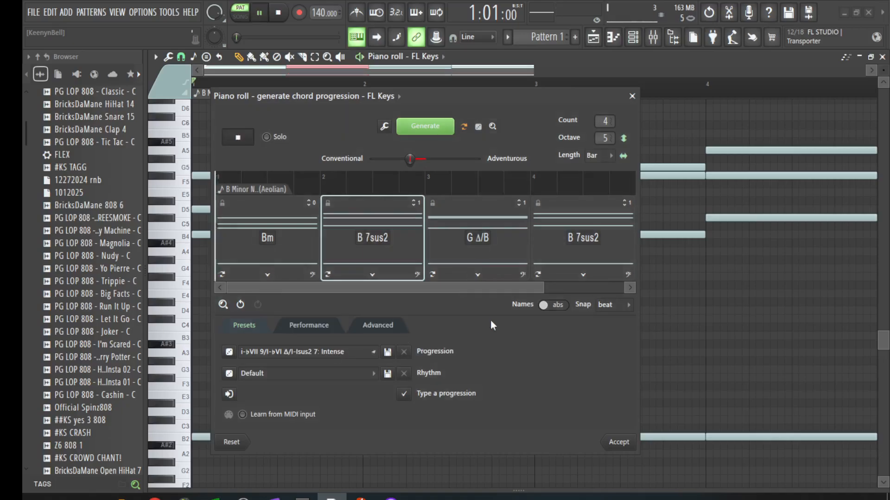
pyautogui.press('space')
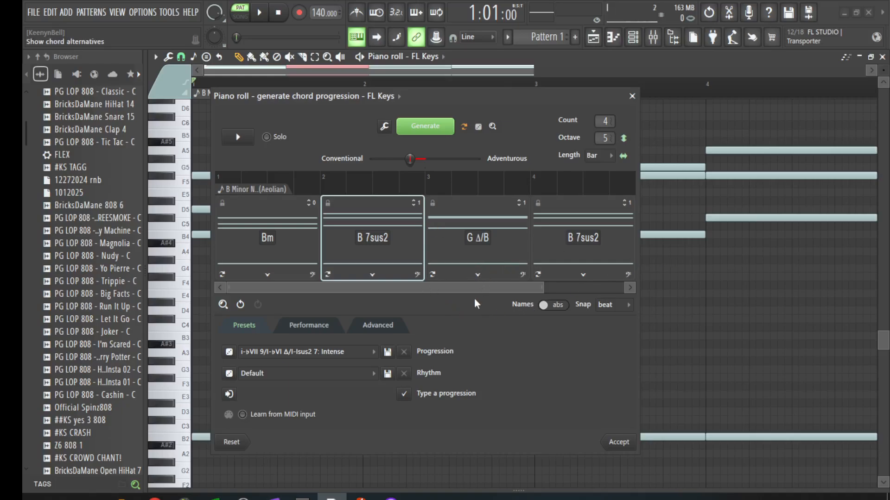
# Step: Set the second chord to D/B and preview Bm, D/B, G Δ/B, B 7sus2
pyautogui.click(369, 276)
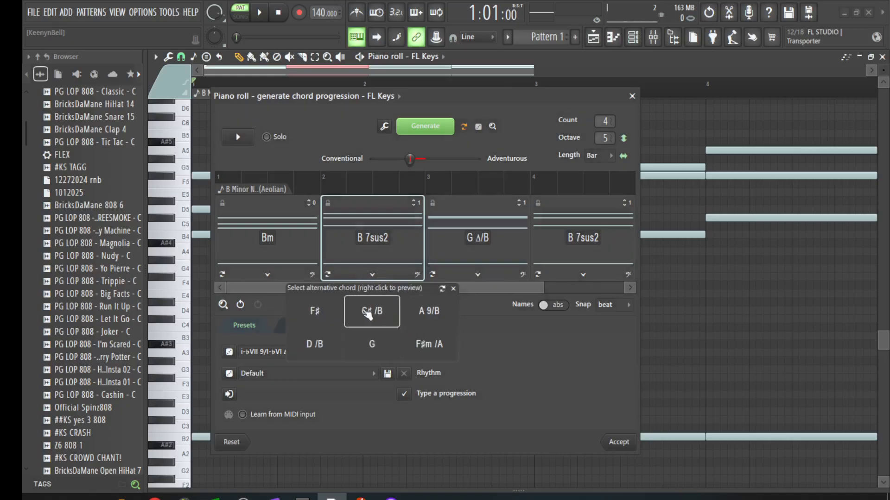
pyautogui.click(316, 344)
pyautogui.press('space')
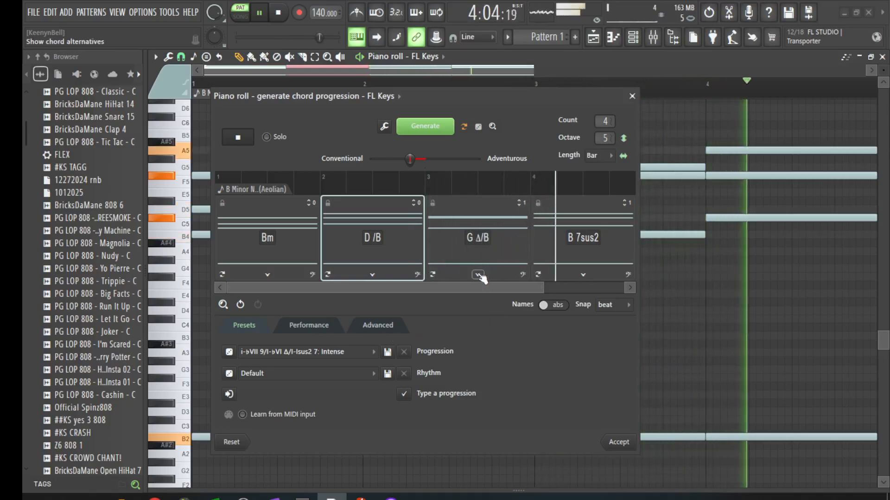
pyautogui.press('space')
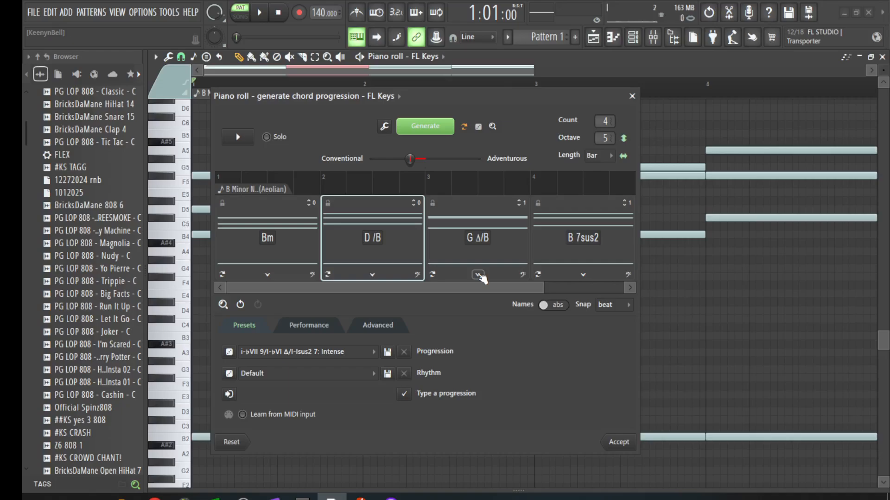
# Step: Accept the chord progression, then bring up a fresh FL Studio window on the Welcome screen
pyautogui.click(618, 443)
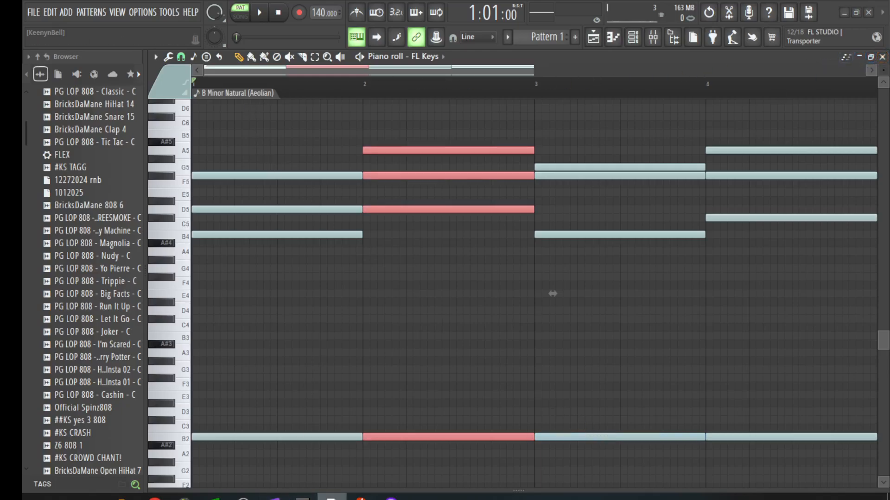
pyautogui.rightClick(332, 497)
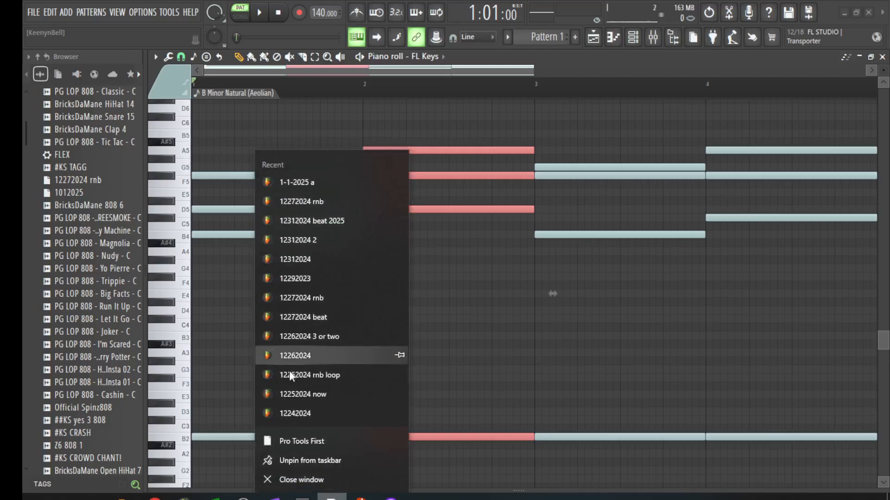
pyautogui.click(292, 415)
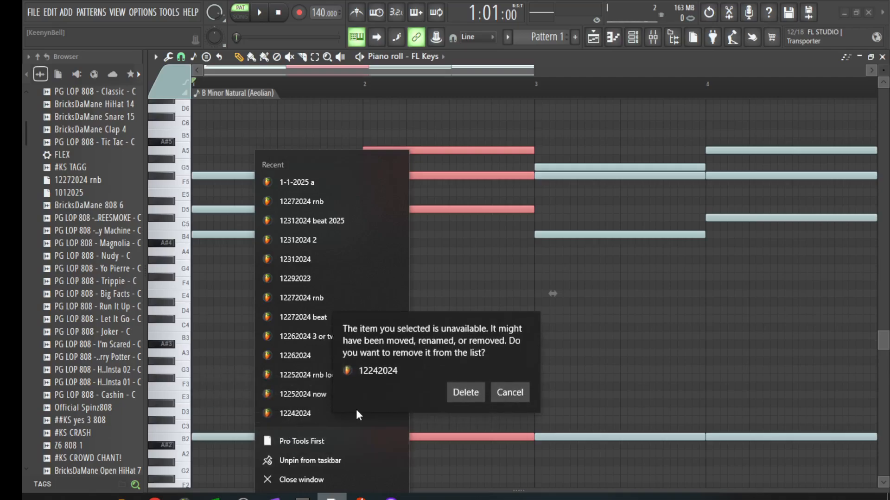
pyautogui.click(513, 395)
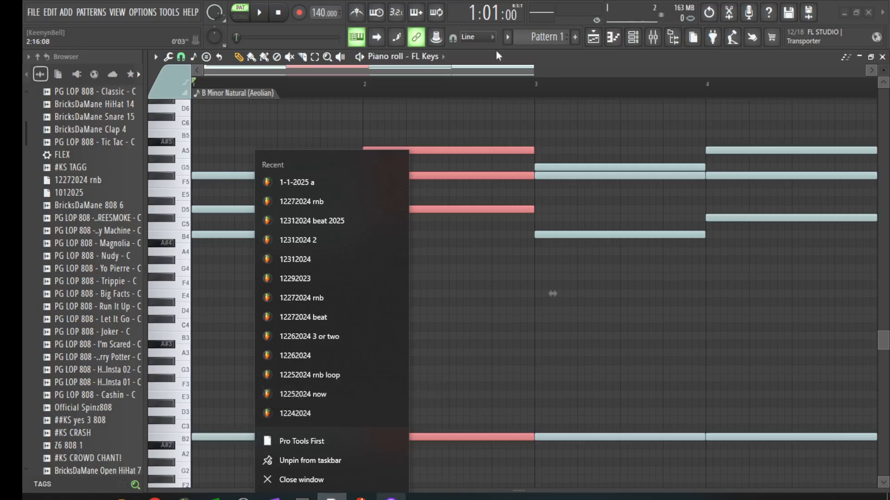
pyautogui.click(298, 76)
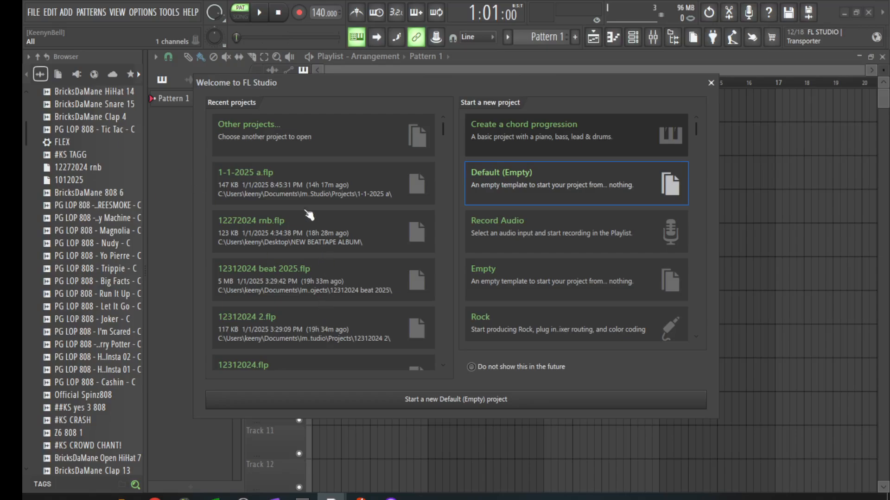
# Step: Open the recent project 12272024 and bring FL Studio to the front
pyautogui.click(348, 407)
pyautogui.click(32, 14)
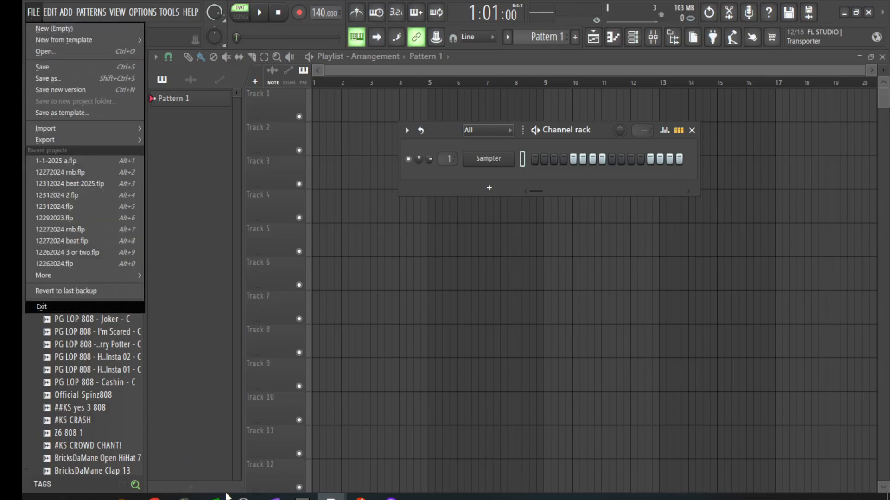
pyautogui.click(242, 497)
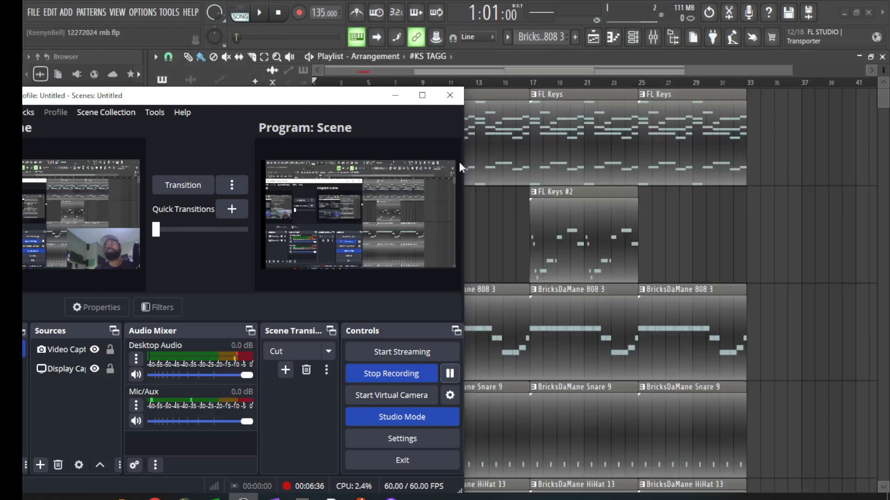
pyautogui.click(450, 69)
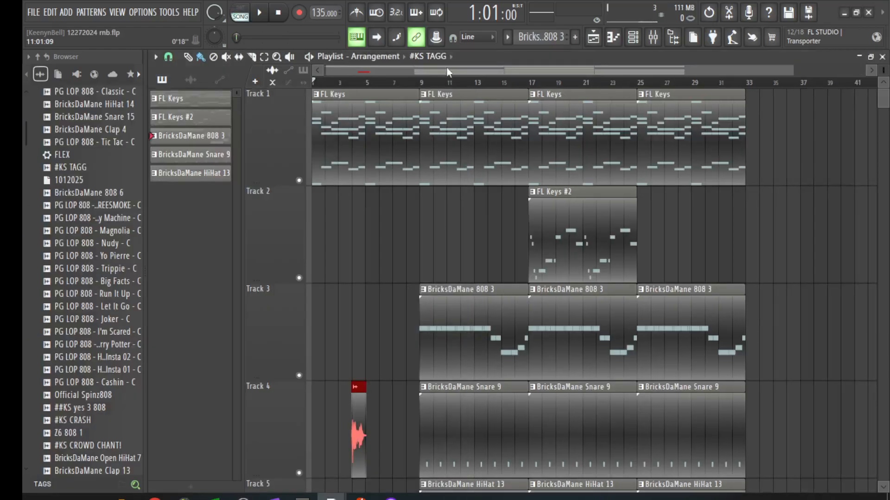
pyautogui.moveTo(439, 69); pyautogui.dragTo(388, 90)
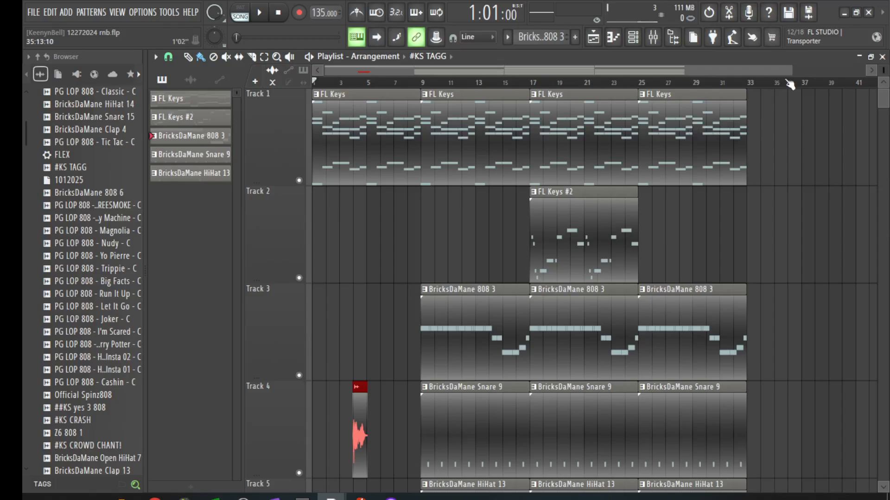
# Step: Open the FL Keys clip on Track 1 in the piano roll
pyautogui.scroll(-2, 790, 85)
pyautogui.scroll(-6, 777, 209)
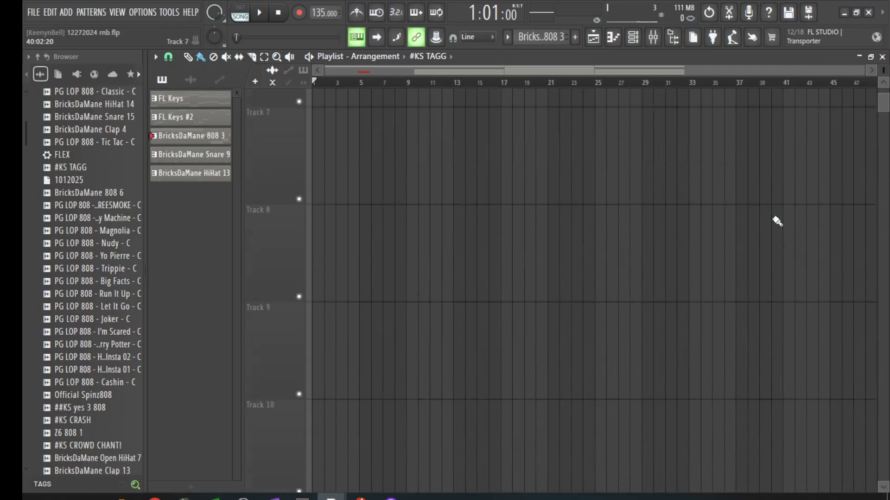
pyautogui.scroll(6, 777, 222)
pyautogui.doubleClick(383, 136)
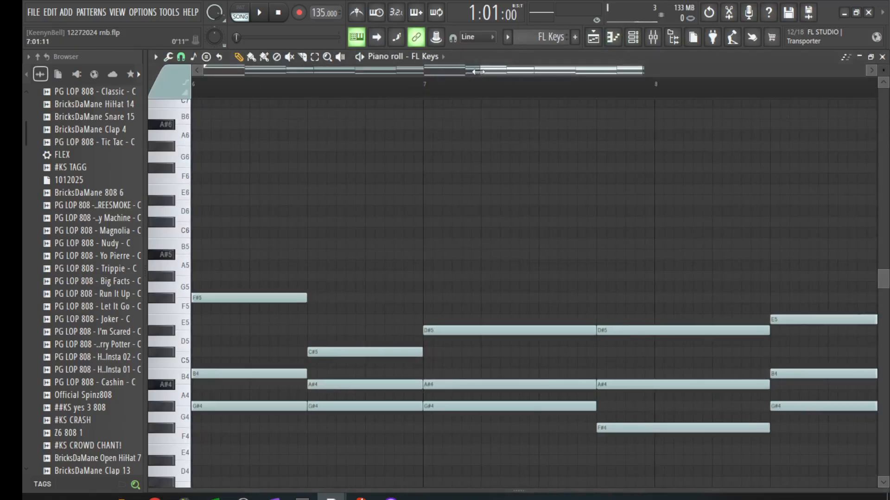
# Step: Zoom the piano roll out to bars 1–9 and play the eight-bar chord pattern three times
pyautogui.moveTo(477, 72); pyautogui.dragTo(204, 70)
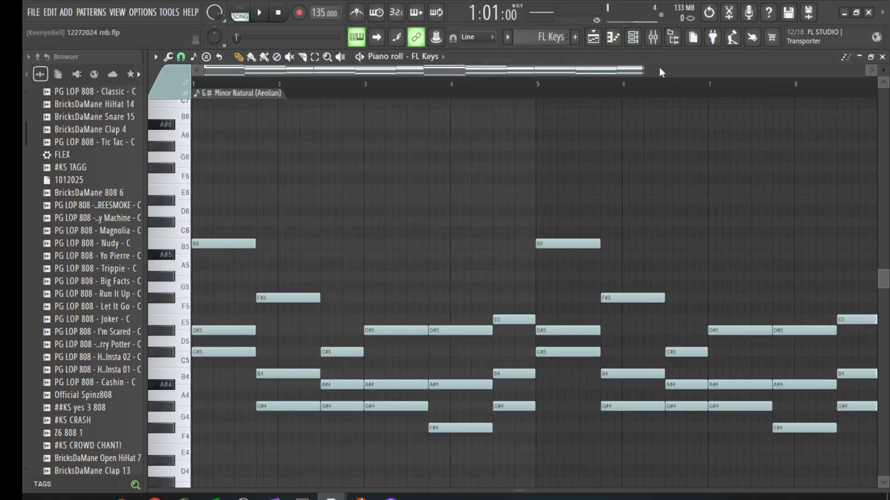
pyautogui.moveTo(641, 77); pyautogui.dragTo(804, 99)
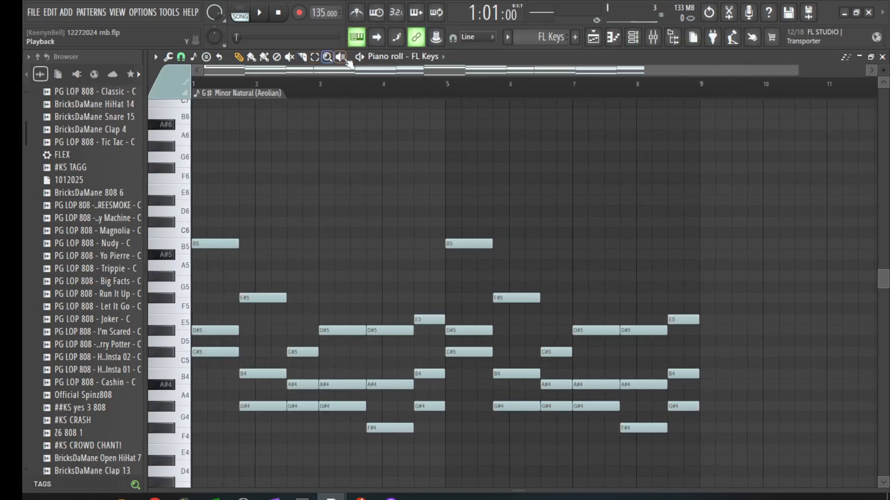
pyautogui.press('space')
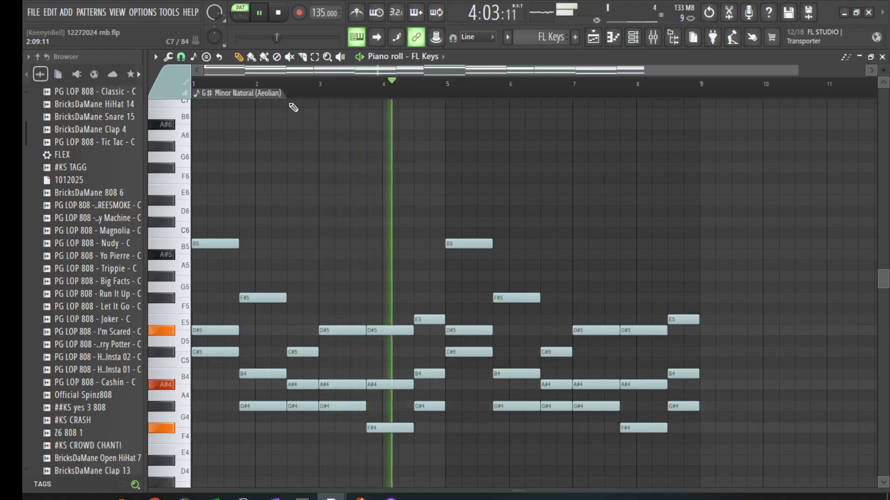
pyautogui.press('space')
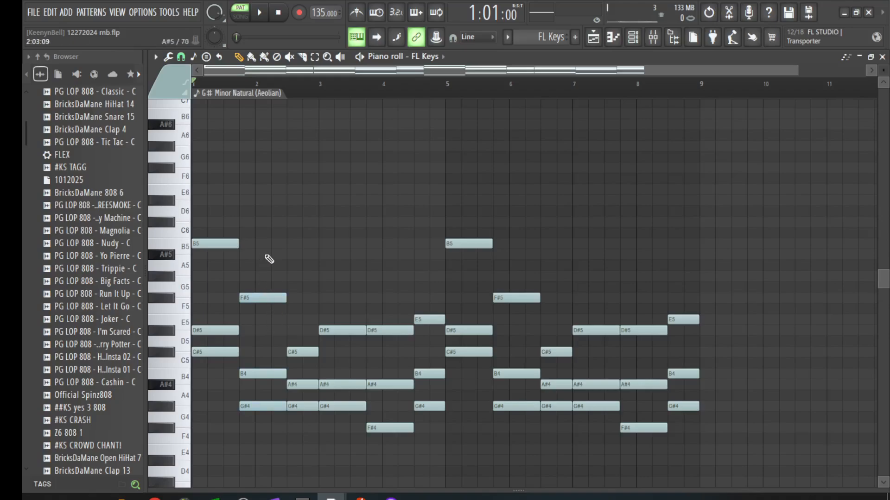
pyautogui.press('space')
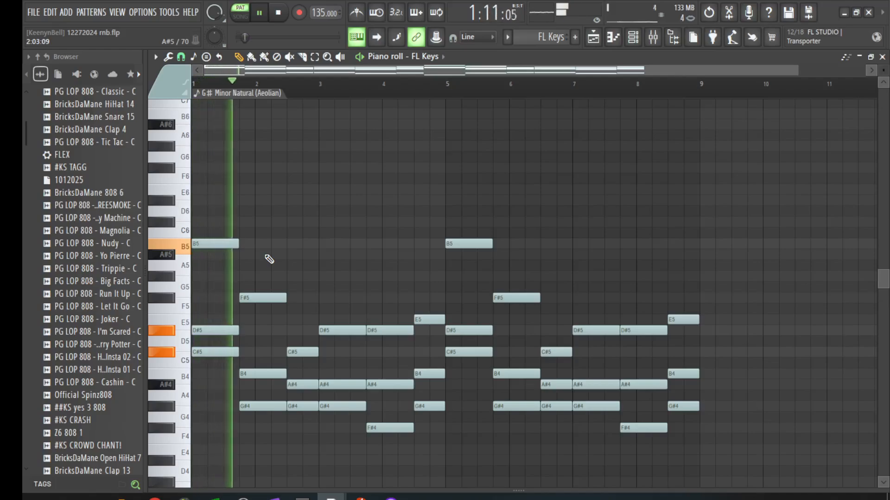
pyautogui.press('space')
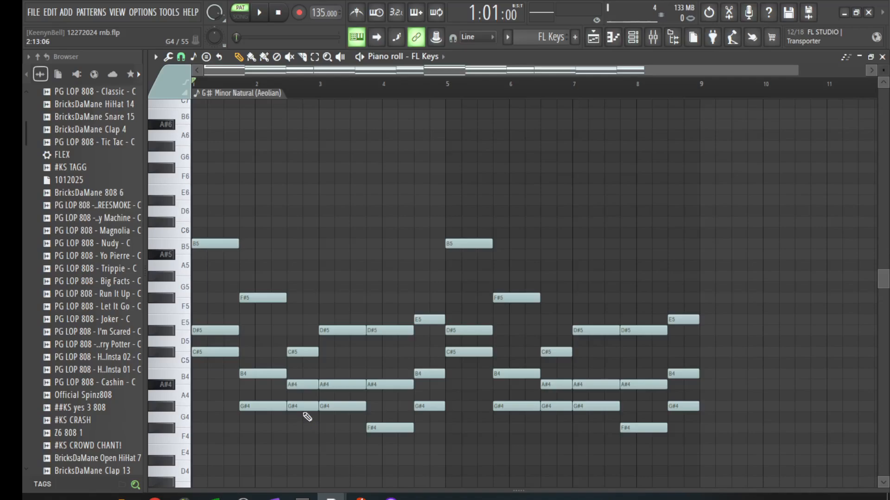
pyautogui.scroll(-3, 422, 234)
pyautogui.press('space')
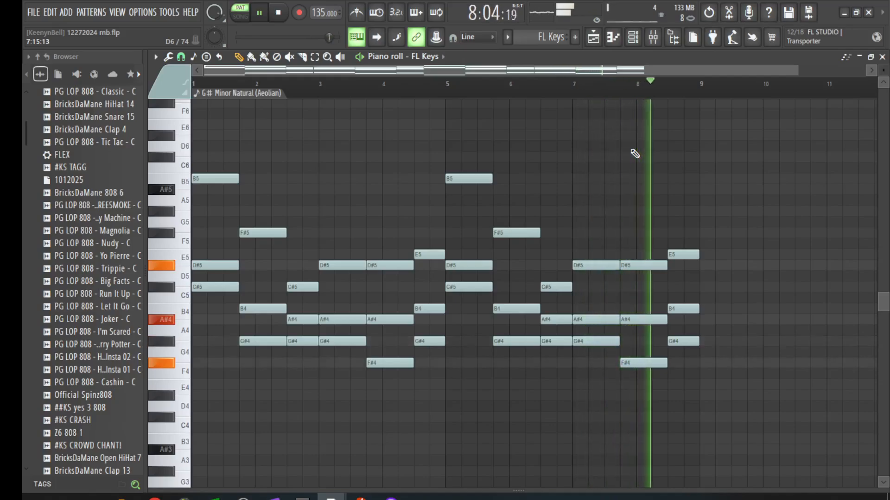
pyautogui.press('space')
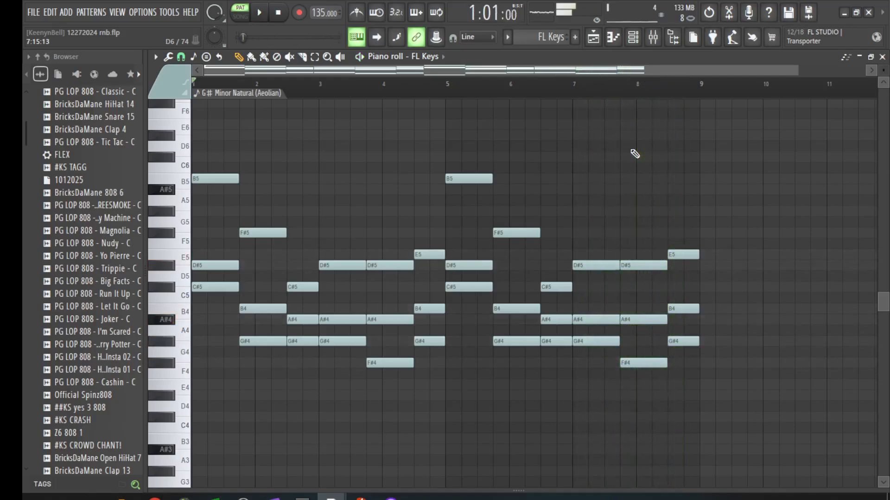
# Step: Close the piano roll, check FL Keys in the Channel rack, and open the Mixer on Insert 1
pyautogui.click(883, 57)
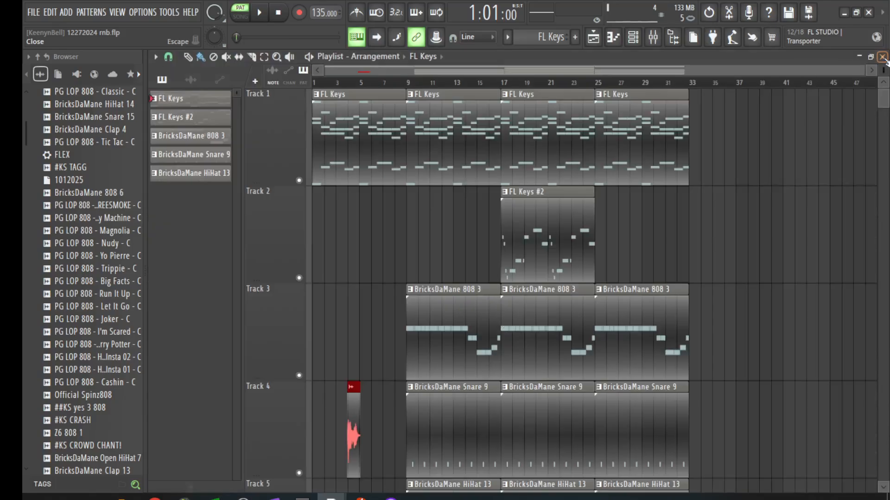
pyautogui.click(633, 37)
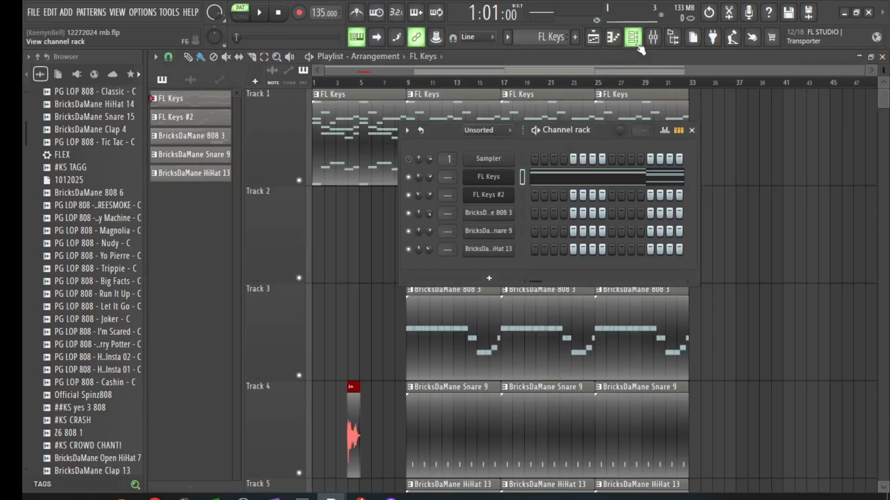
pyautogui.click(495, 182)
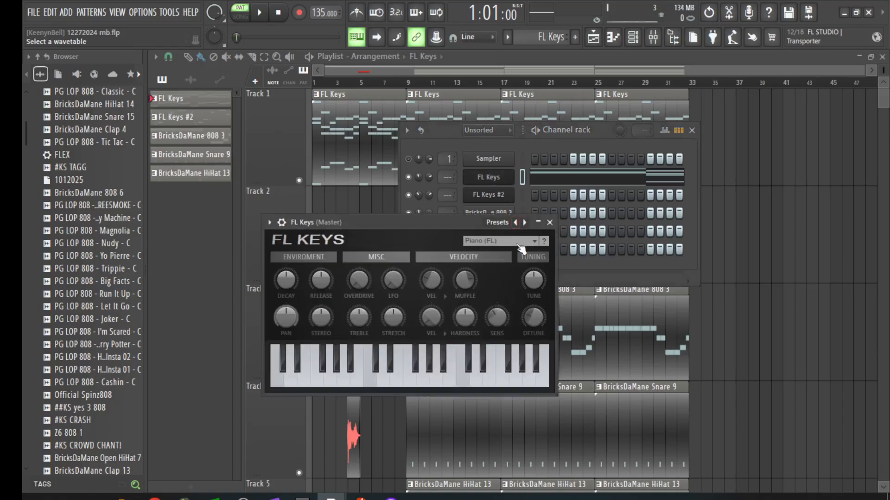
pyautogui.click(460, 140)
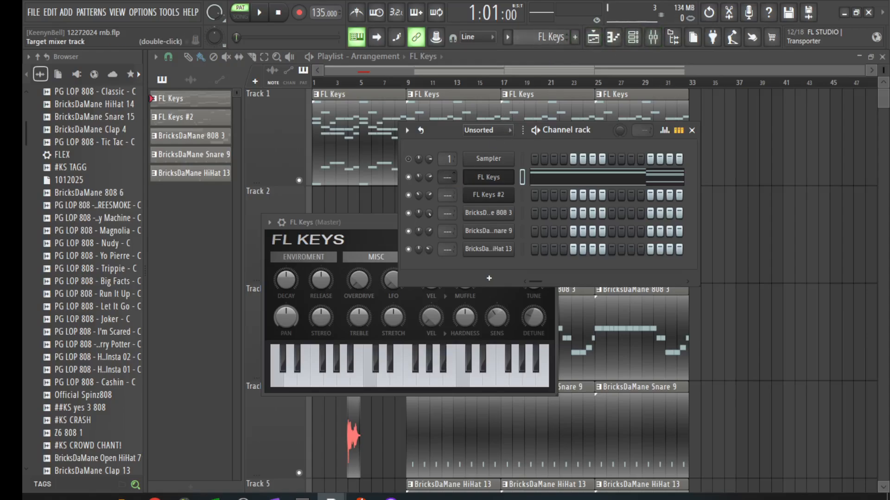
pyautogui.doubleClick(447, 176)
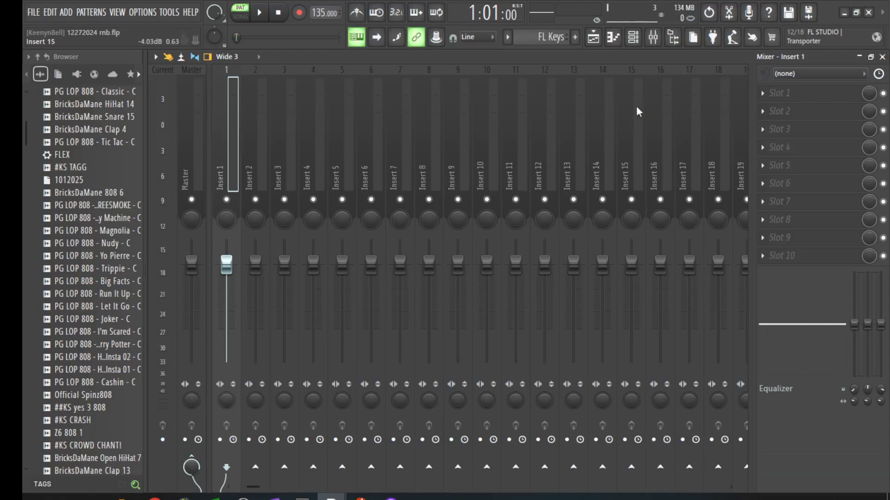
# Step: Load Fruity Parametric EQ 2 into Insert 1's first slot and pull down its low and high shelves
pyautogui.press('space')
pyautogui.press('space')
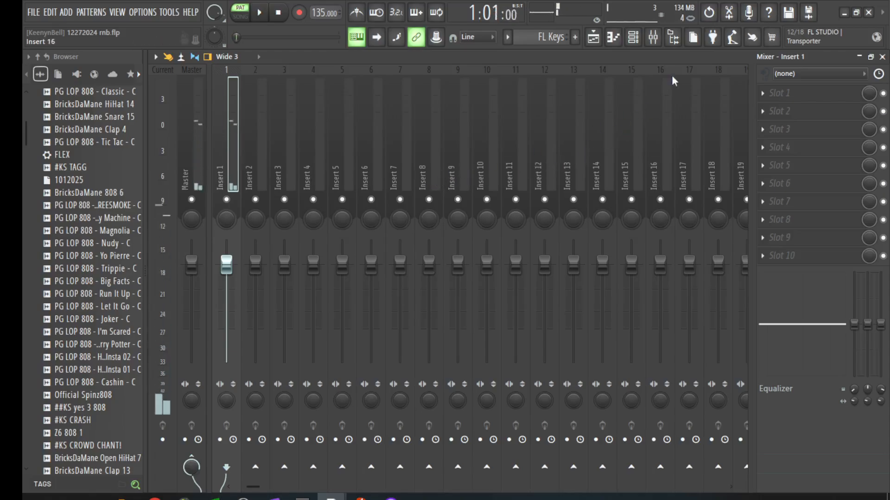
pyautogui.click(767, 93)
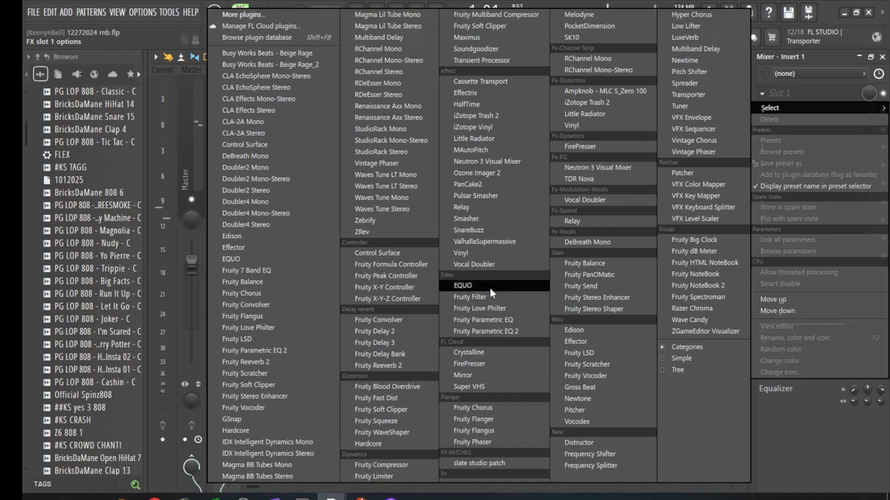
pyautogui.click(485, 330)
pyautogui.press('space')
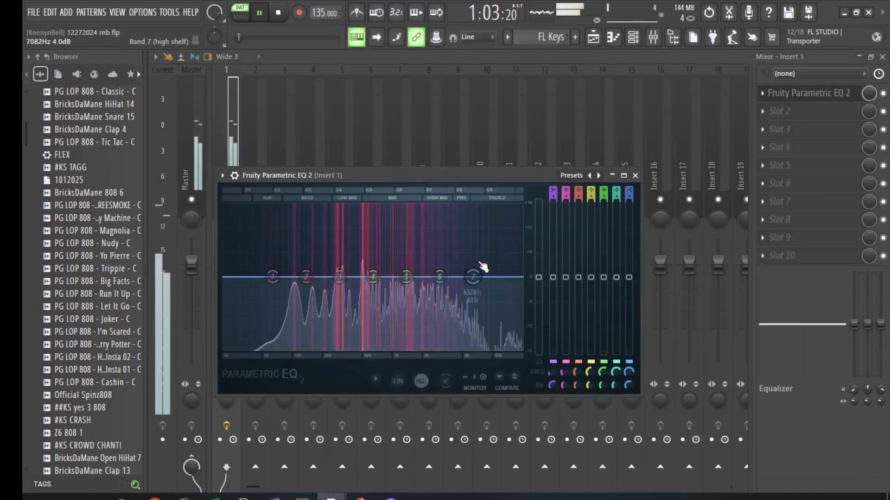
pyautogui.moveTo(273, 277); pyautogui.dragTo(275, 335)
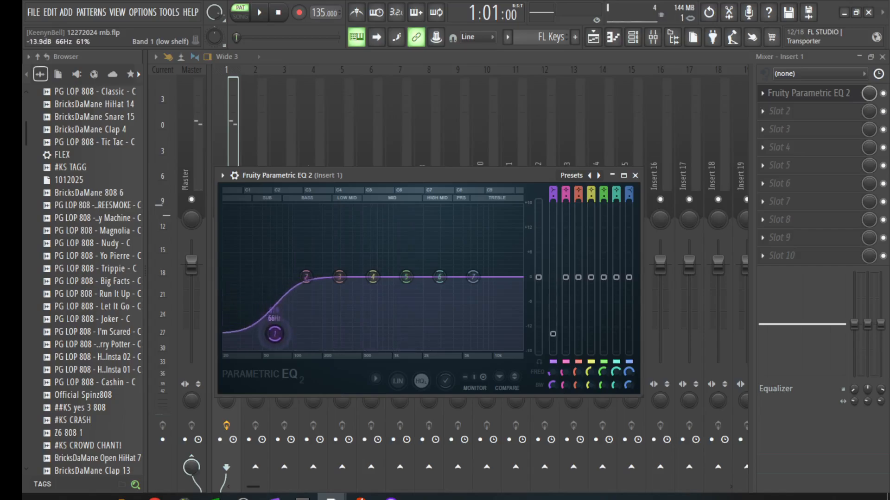
pyautogui.moveTo(472, 277); pyautogui.dragTo(521, 348)
# Step: Lower the low shelf further to -18 dB and switch the EQ to linear phase while listening
pyautogui.press('space')
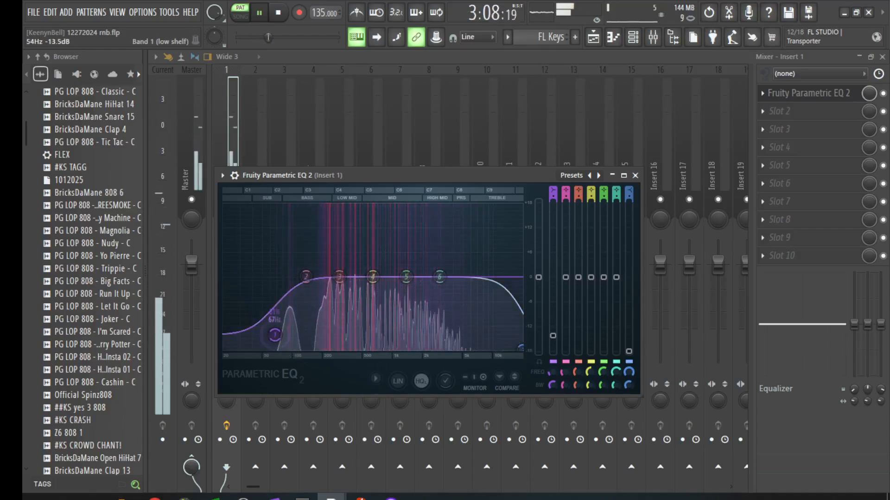
pyautogui.moveTo(275, 334); pyautogui.dragTo(277, 347)
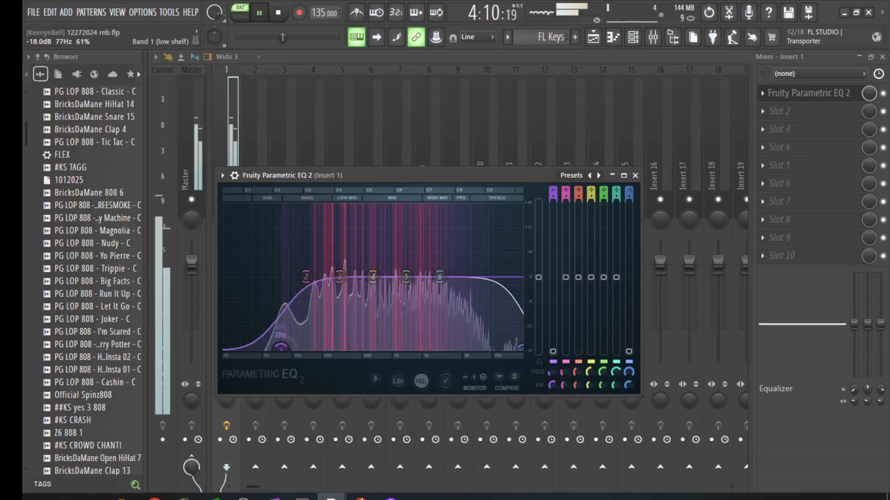
pyautogui.press('space')
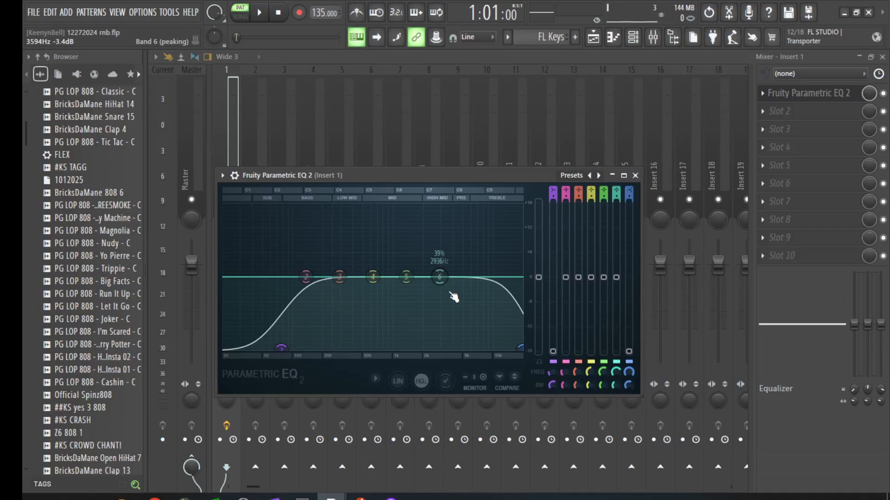
pyautogui.click(398, 381)
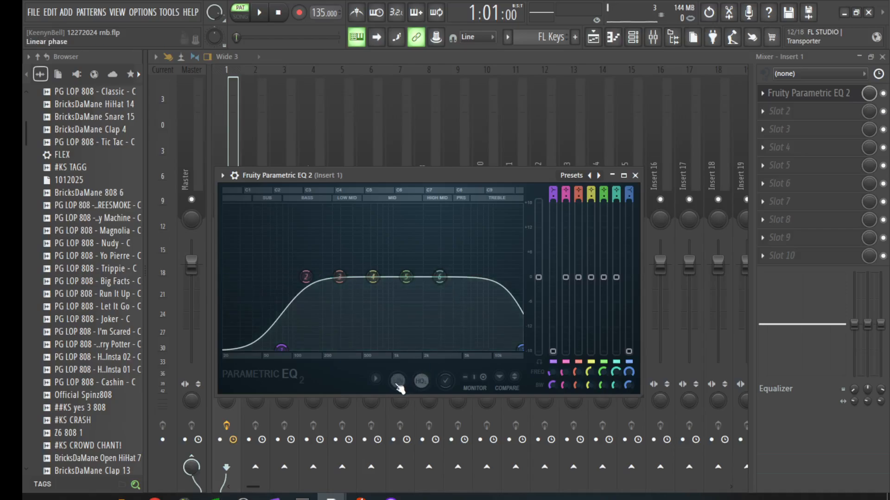
pyautogui.press('space')
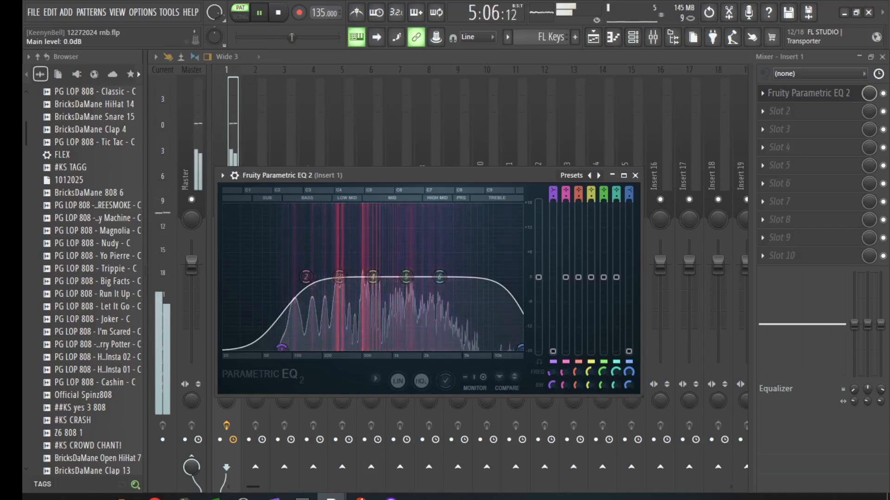
pyautogui.press('space')
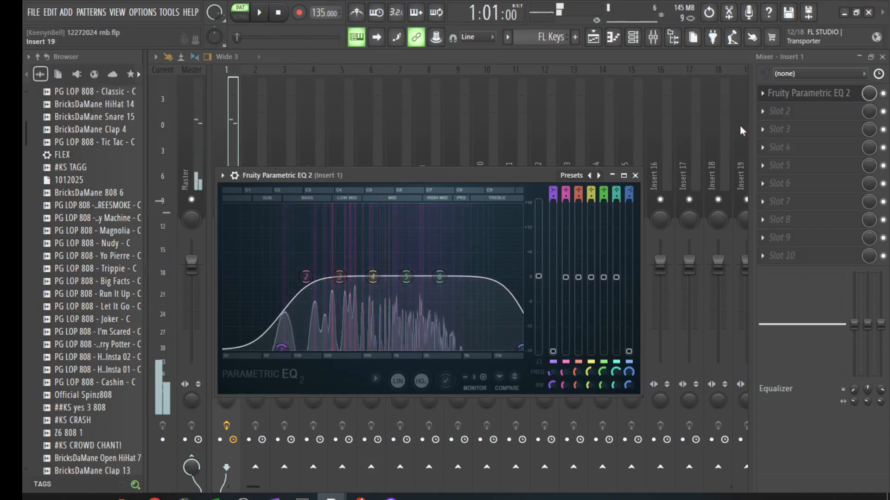
pyautogui.click(781, 111)
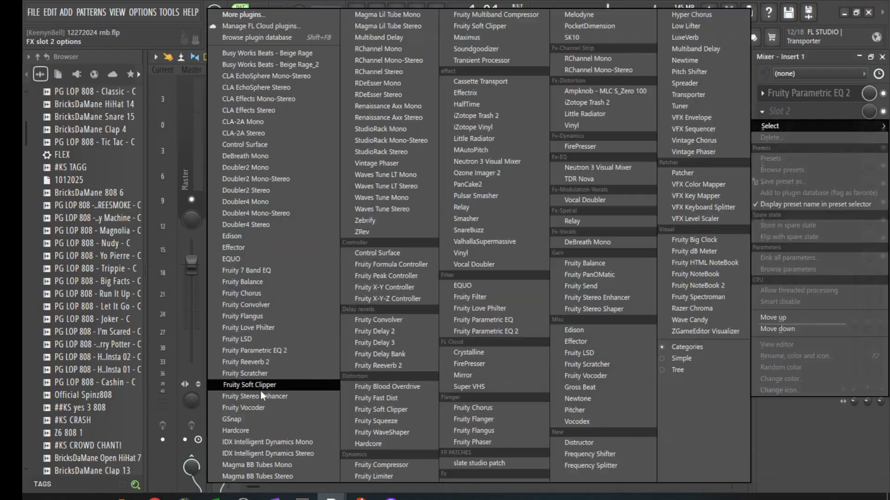
# Step: Load Fruity Chorus, step to the CE Chorus preset, and reduce its depth to about 0.7 ms
pyautogui.click(239, 294)
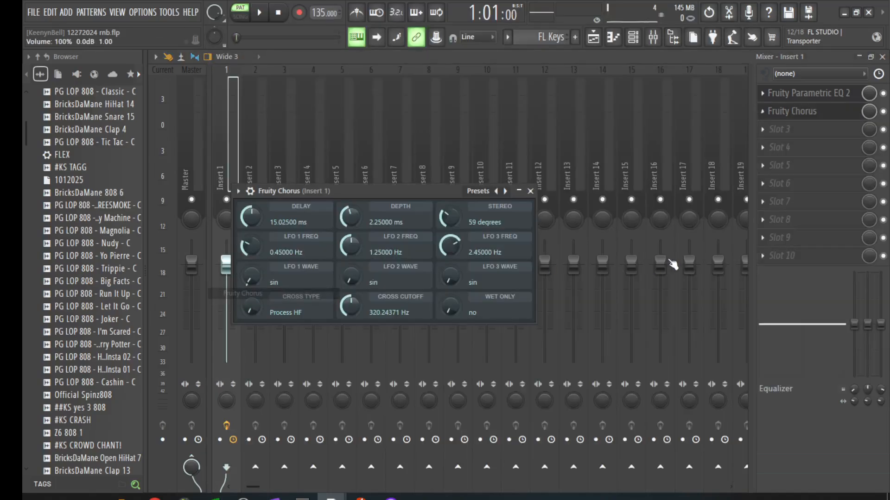
pyautogui.press('space')
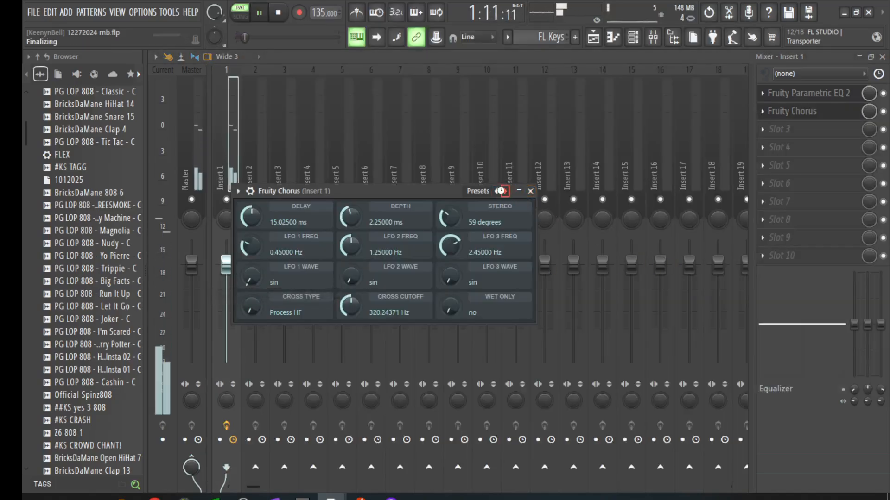
pyautogui.click(504, 191)
pyautogui.click(505, 191)
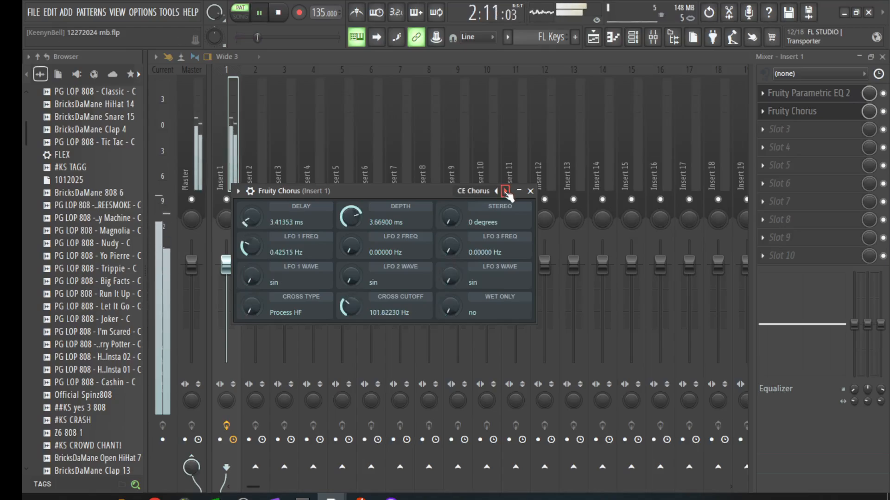
pyautogui.moveTo(350, 217); pyautogui.dragTo(351, 247)
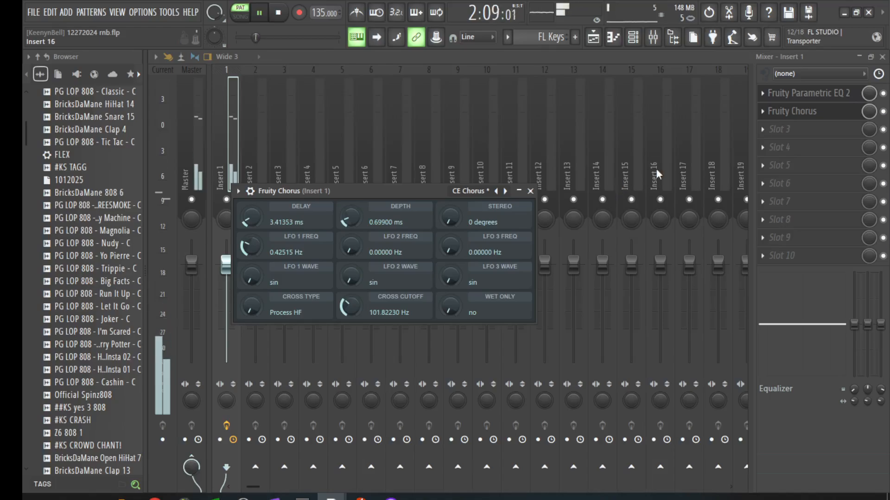
# Step: Load Fruity Delay 2 into Insert 1's third slot with the Stereo effect preset
pyautogui.click(769, 128)
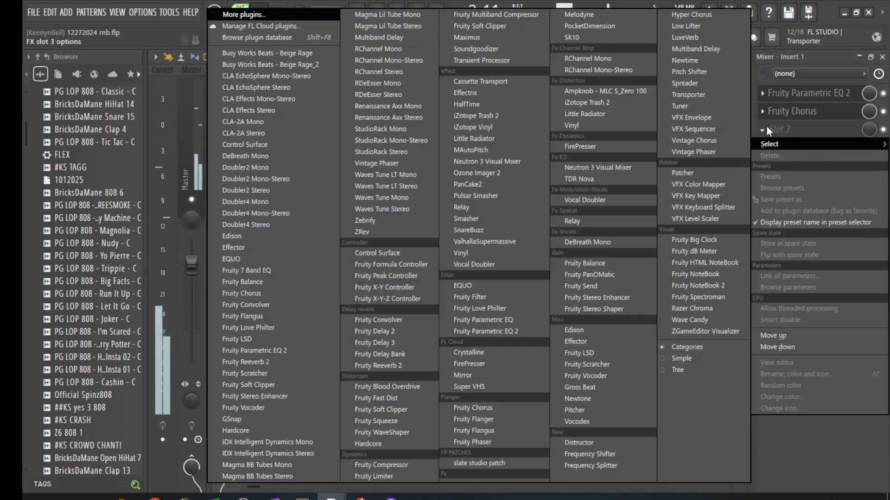
pyautogui.click(364, 333)
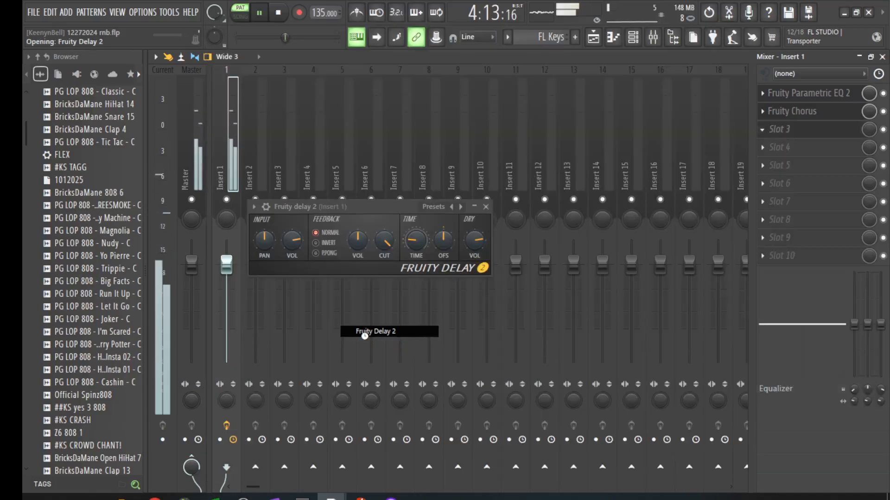
pyautogui.click(474, 207)
pyautogui.click(476, 235)
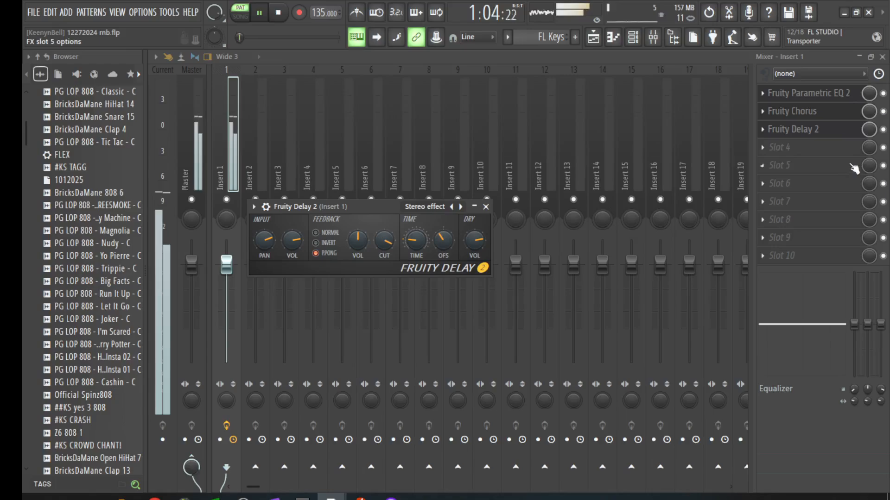
# Step: Adjust the delay's mix knob on Insert 1, auditioning the song, then reopen the delay window
pyautogui.moveTo(869, 130); pyautogui.dragTo(868, 144)
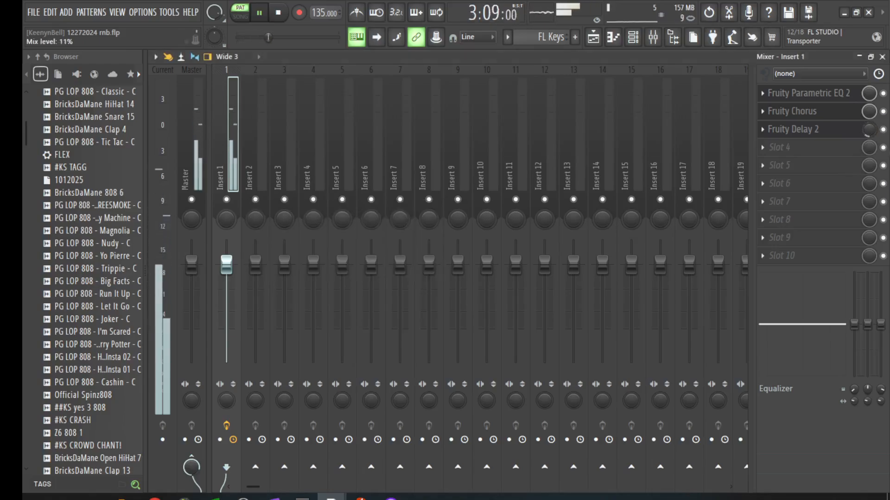
pyautogui.moveTo(869, 144); pyautogui.dragTo(872, 127)
pyautogui.press('space')
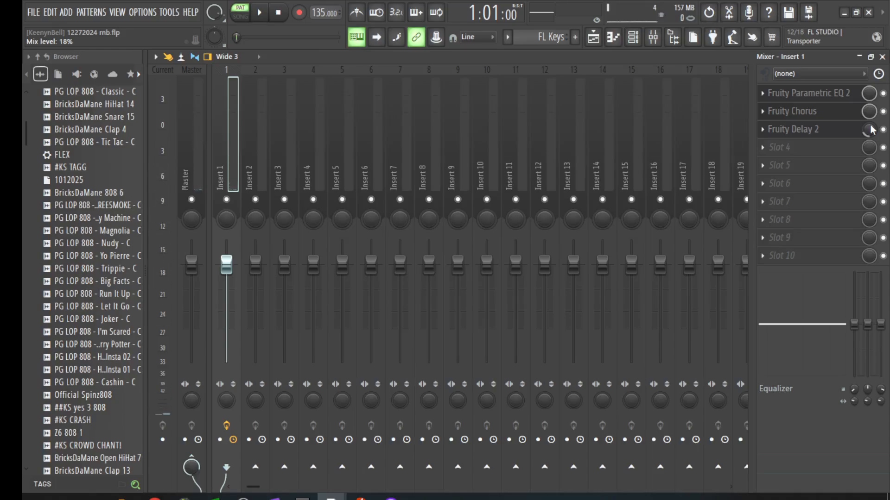
pyautogui.press('space')
pyautogui.press('space')
pyautogui.press('space')
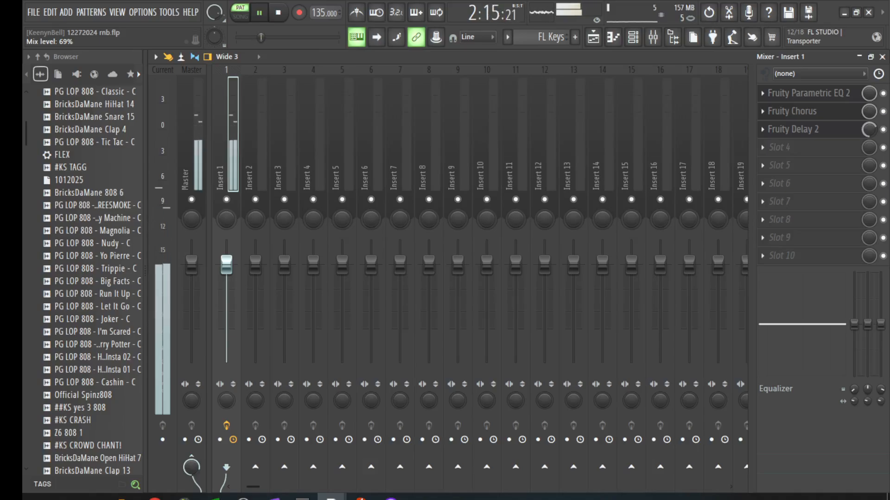
pyautogui.press('space')
pyautogui.click(817, 129)
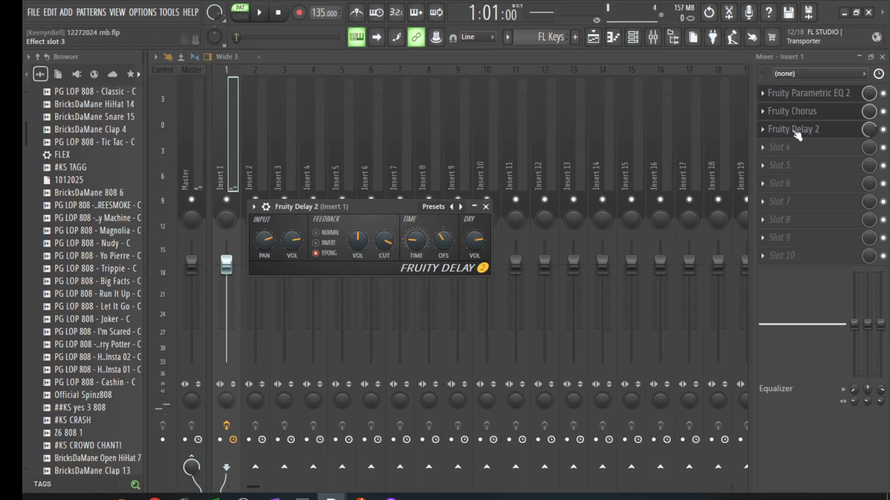
# Step: Delete Fruity Delay 2 from Insert 1's third slot, confirm, and briefly play the song
pyautogui.rightClick(773, 135)
pyautogui.click(772, 157)
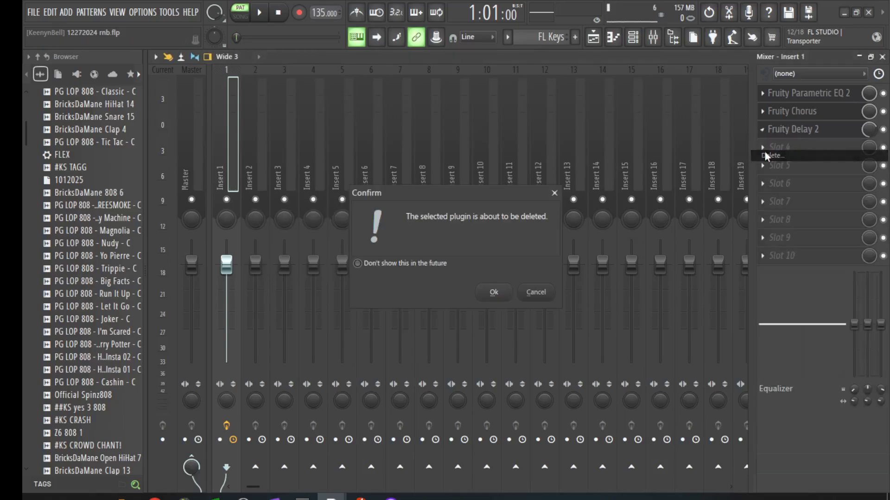
pyautogui.click(494, 293)
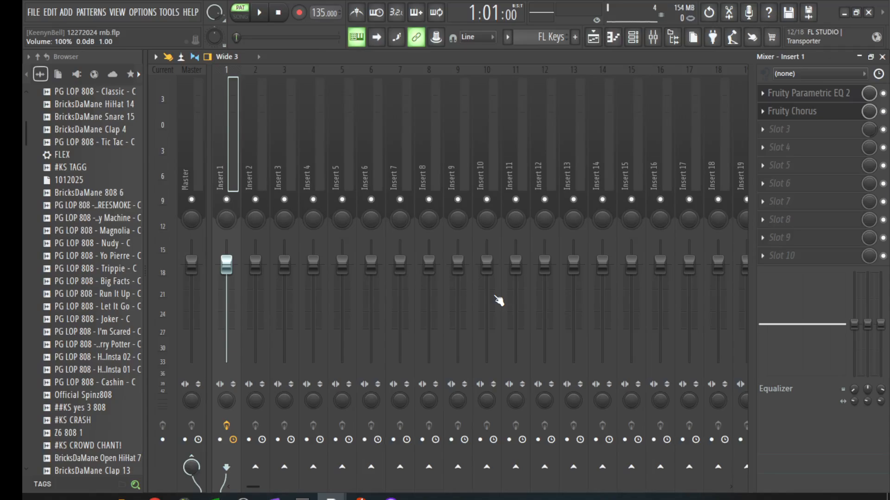
pyautogui.press('space')
pyautogui.press('space')
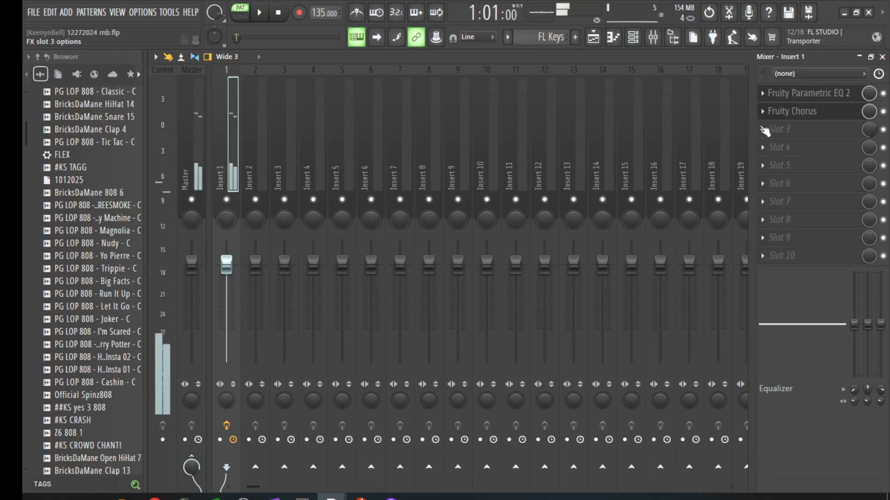
# Step: Load Fruity Convolver into Insert 1's third slot, browse its impulse presets, and close the mixer with F9
pyautogui.click(764, 130)
pyautogui.press('space')
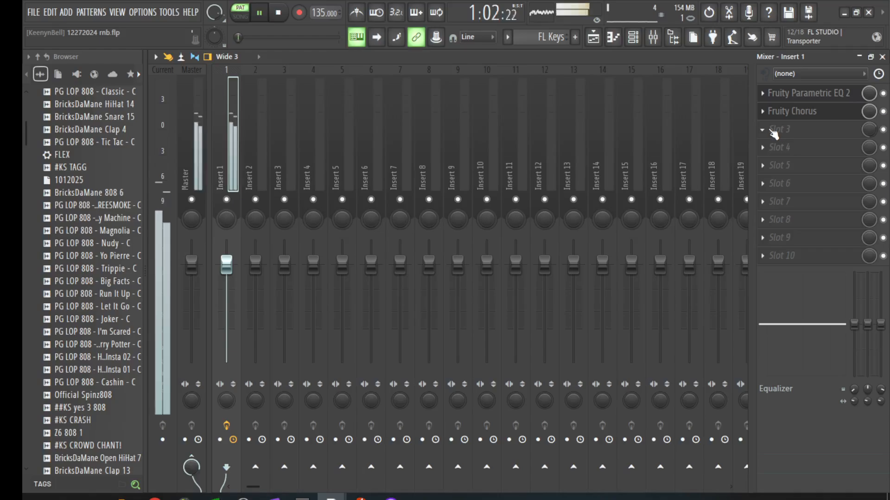
pyautogui.click(783, 131)
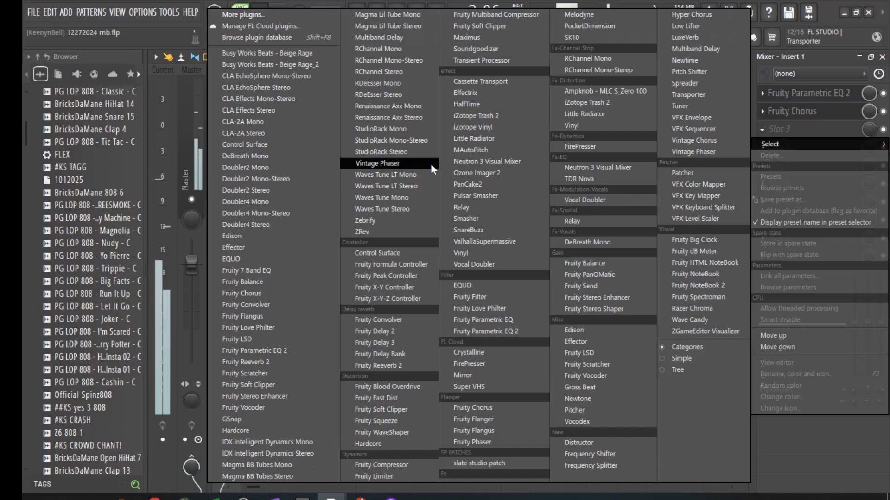
pyautogui.click(246, 305)
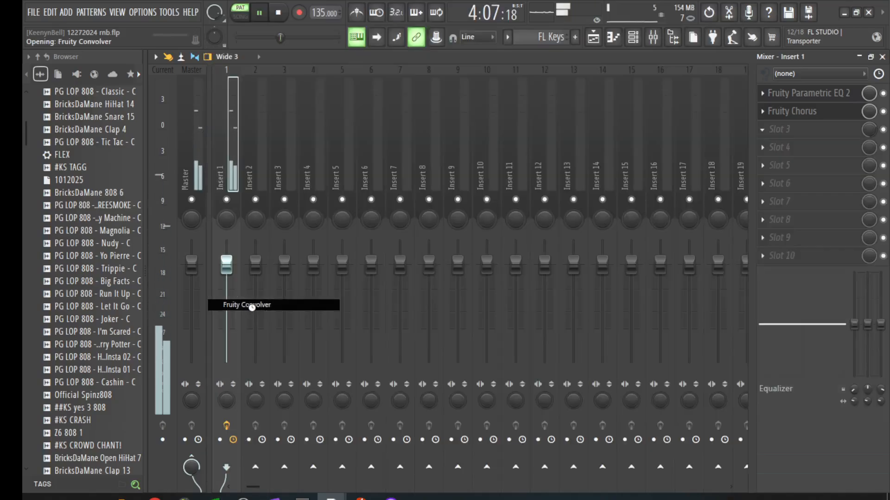
pyautogui.click(638, 207)
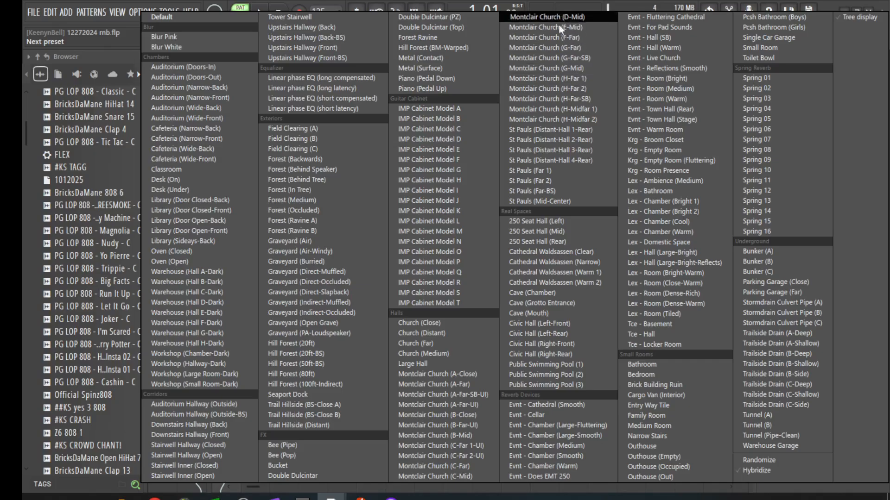
pyautogui.click(474, 213)
pyautogui.press('F9')
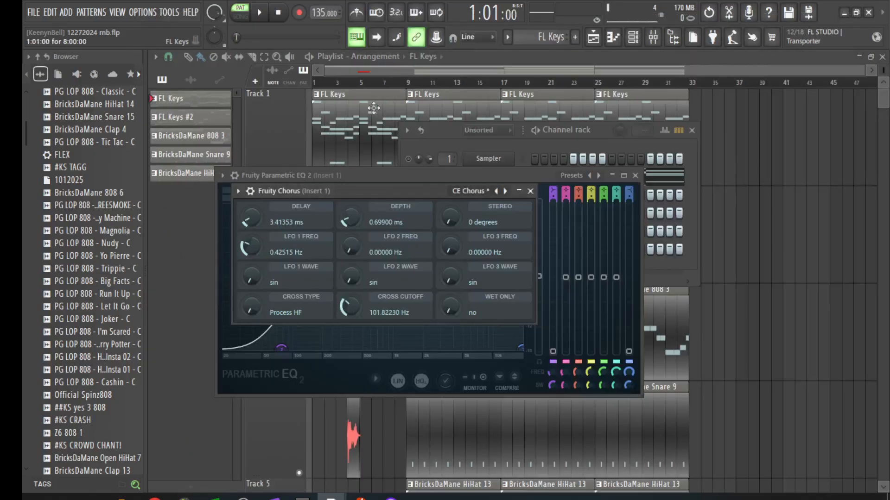
pyautogui.click(377, 112)
pyautogui.moveTo(378, 112); pyautogui.dragTo(357, 110)
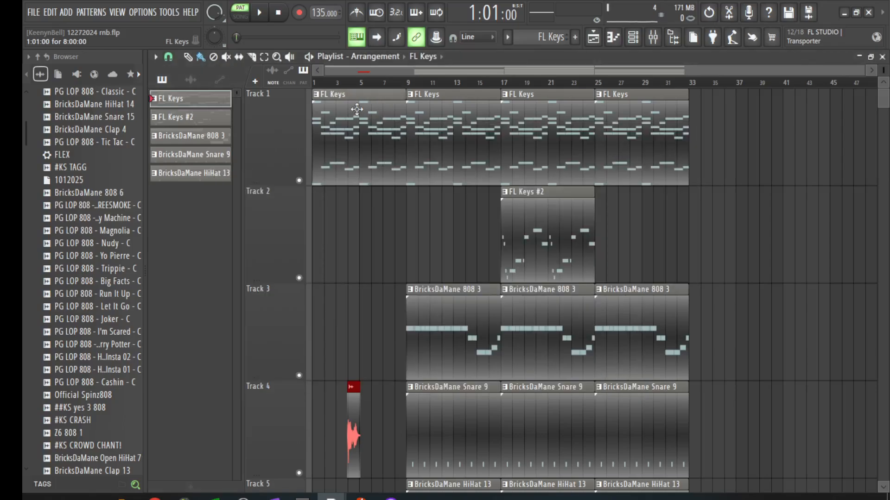
pyautogui.doubleClick(357, 109)
pyautogui.moveTo(368, 65); pyautogui.dragTo(204, 66)
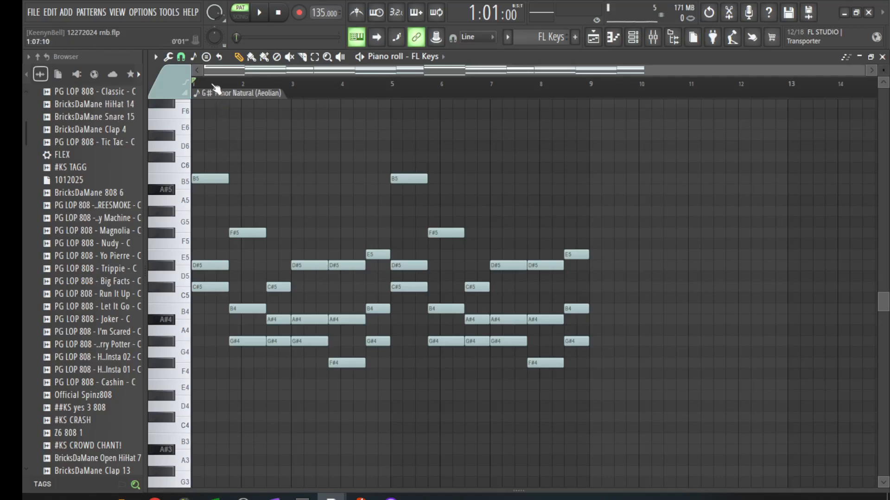
pyautogui.scroll(3, 215, 85)
pyautogui.moveTo(224, 73); pyautogui.dragTo(181, 75)
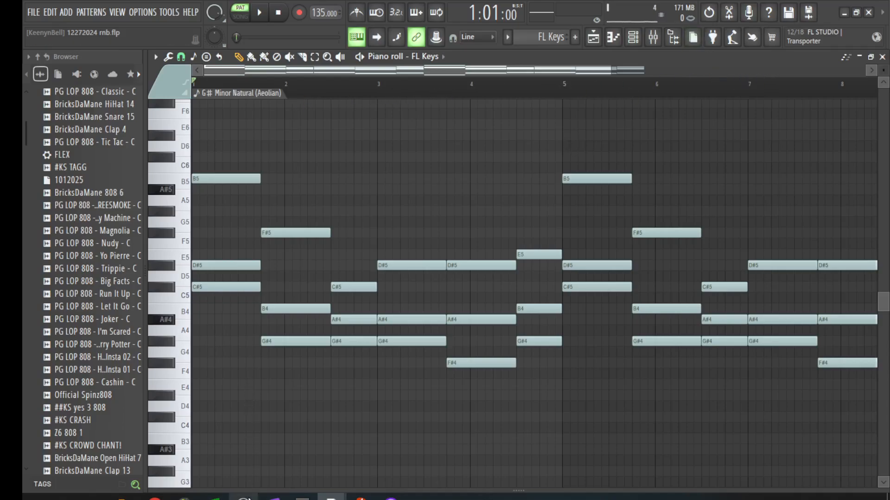
pyautogui.press('F5')
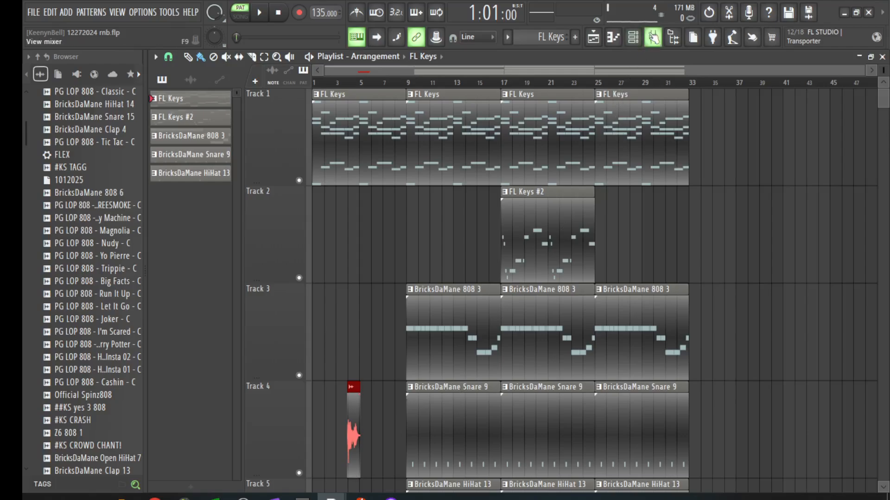
# Step: Load the Montclair Church (G-Mid) impulse in Fruity Convolver and raise self-convolution to about 97% during playback
pyautogui.click(653, 37)
pyautogui.click(787, 129)
pyautogui.click(788, 129)
pyautogui.click(787, 130)
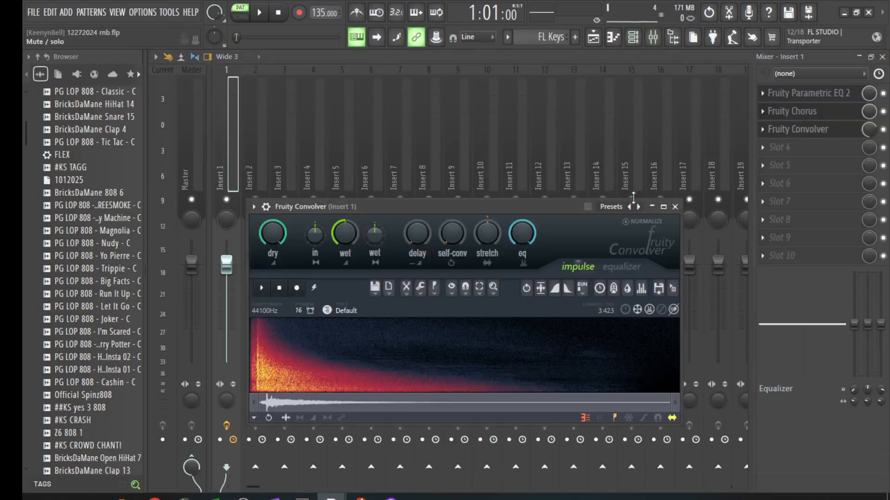
pyautogui.click(611, 207)
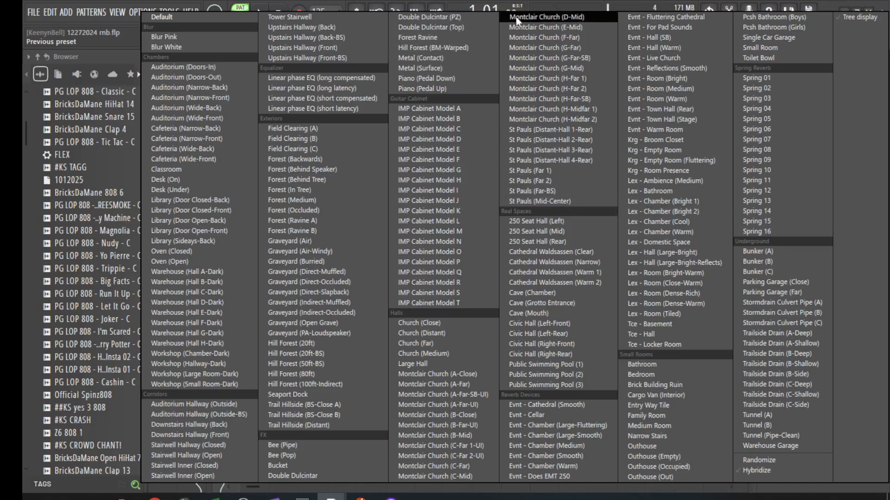
pyautogui.click(561, 65)
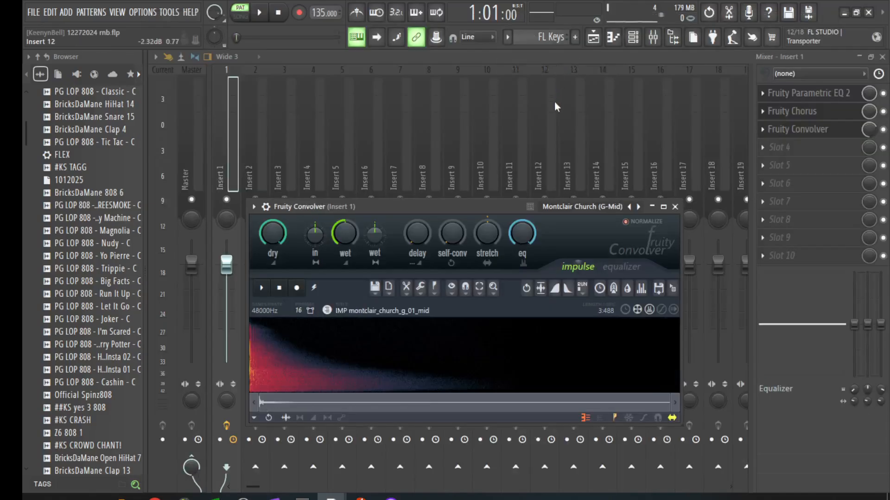
pyautogui.press('space')
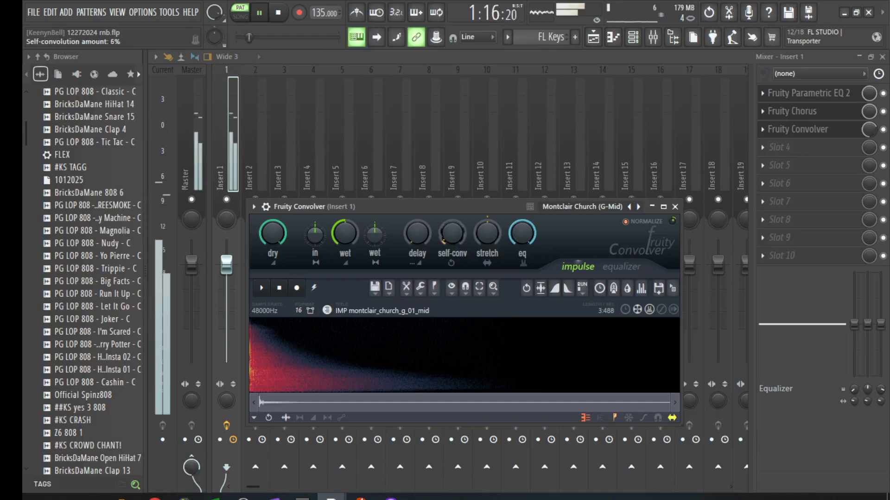
pyautogui.moveTo(452, 233); pyautogui.dragTo(452, 187)
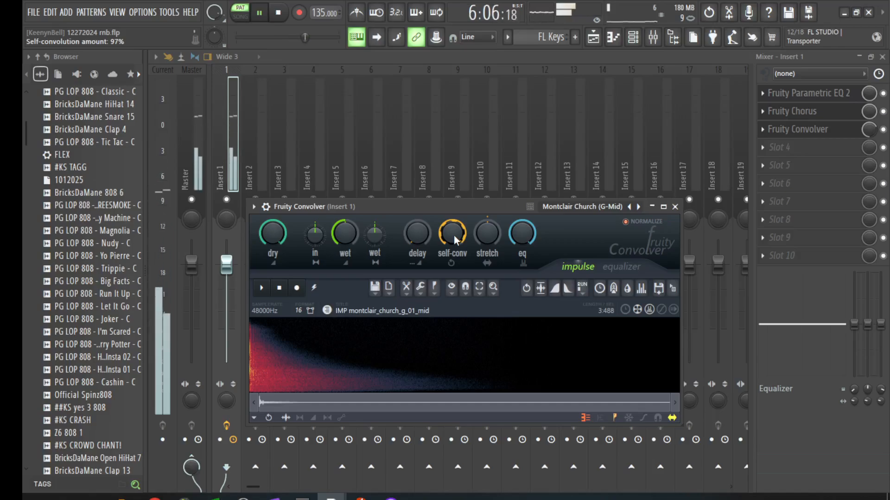
pyautogui.press('space')
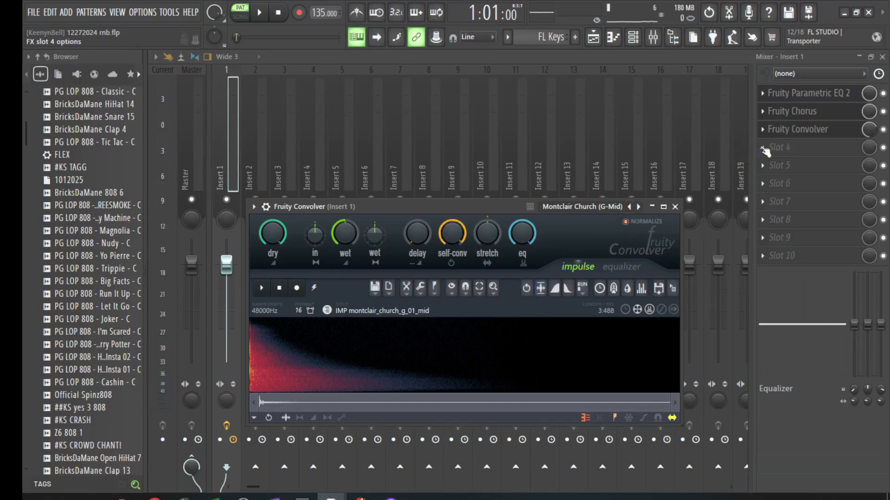
# Step: Nudge the Convolver's mix up slightly and reduce its self-convolution to about 63%
pyautogui.moveTo(875, 129); pyautogui.dragTo(875, 128)
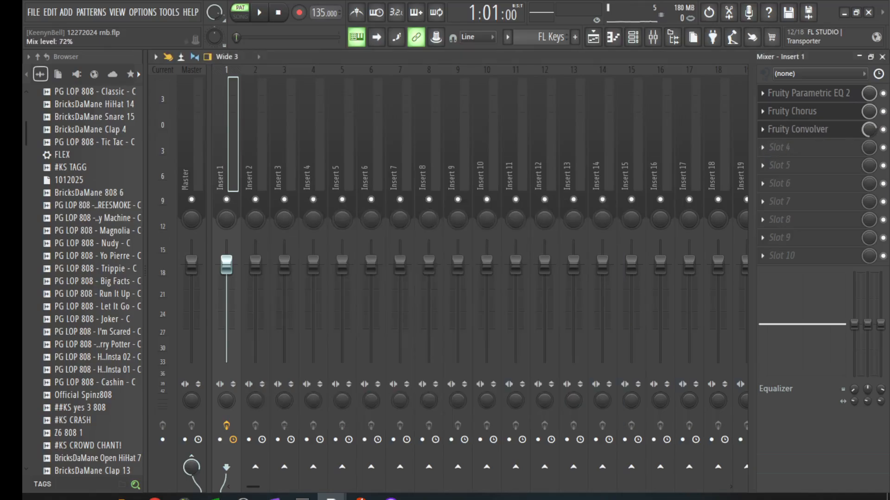
pyautogui.press('space')
pyautogui.click(830, 132)
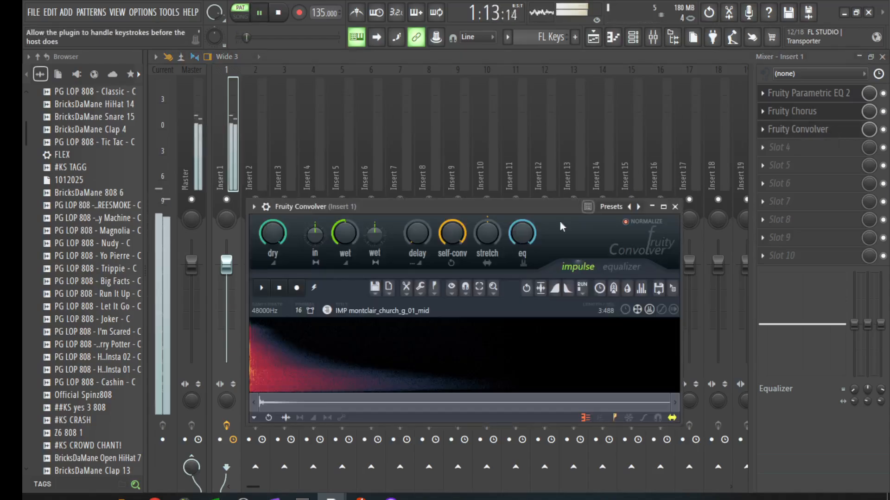
pyautogui.moveTo(443, 236); pyautogui.dragTo(442, 259)
pyautogui.press('space')
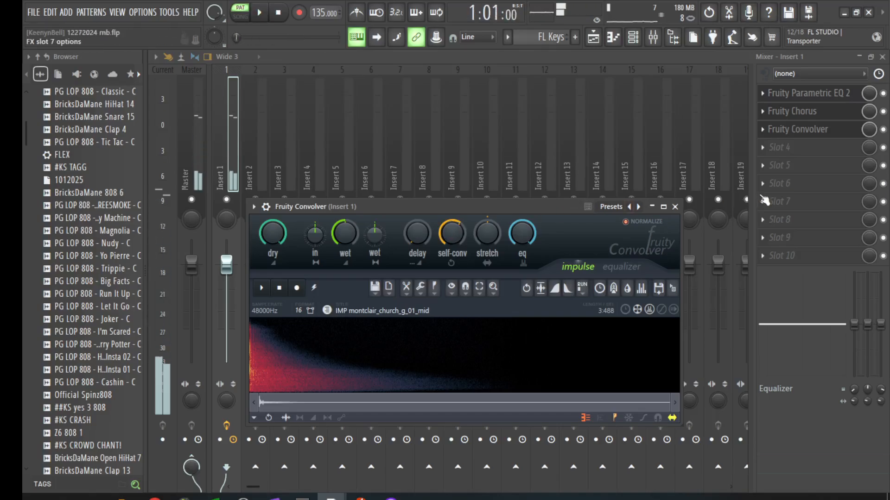
# Step: Load TDR Nova into Insert 1's fourth slot with the Wideband Dyn preset
pyautogui.click(769, 149)
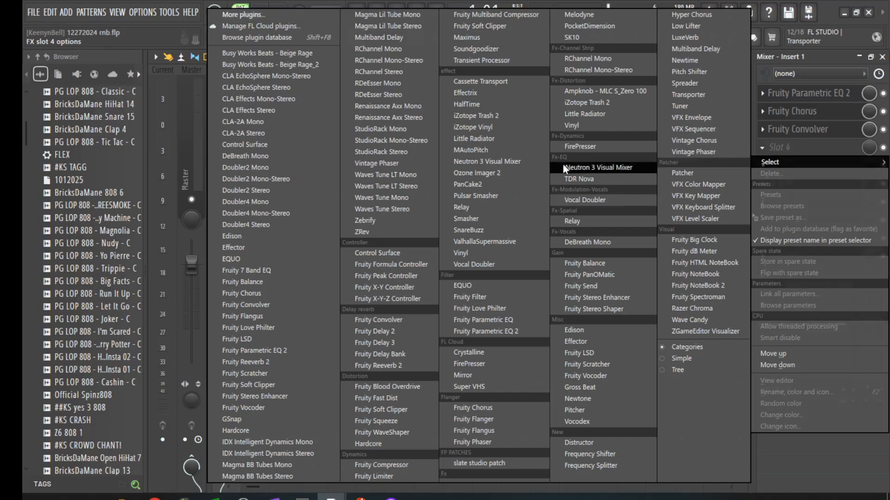
pyautogui.click(580, 179)
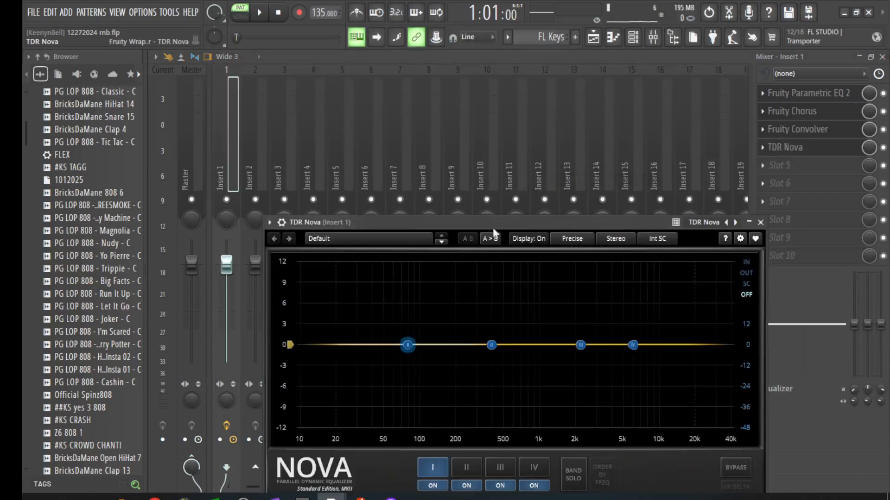
pyautogui.click(412, 238)
pyautogui.click(394, 263)
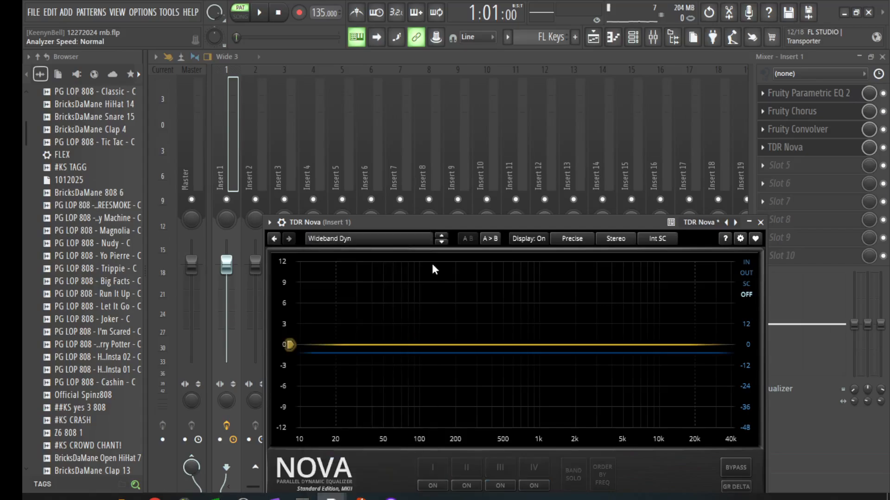
pyautogui.press('space')
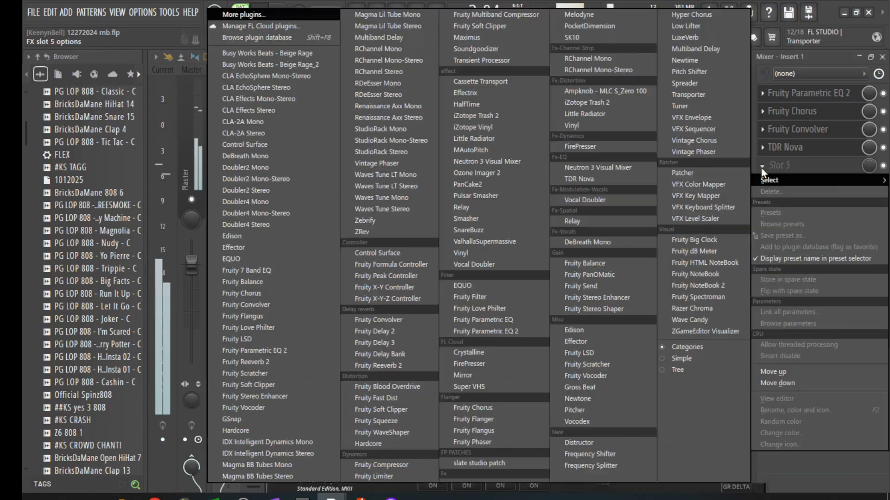
# Step: Load Fruity Multiband Compressor into Insert 1's fifth slot and restart playback
pyautogui.click(762, 177)
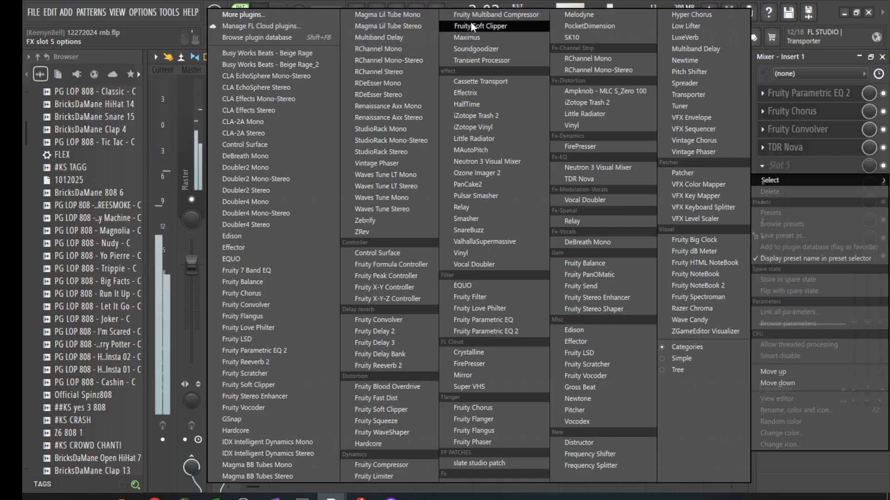
pyautogui.click(481, 15)
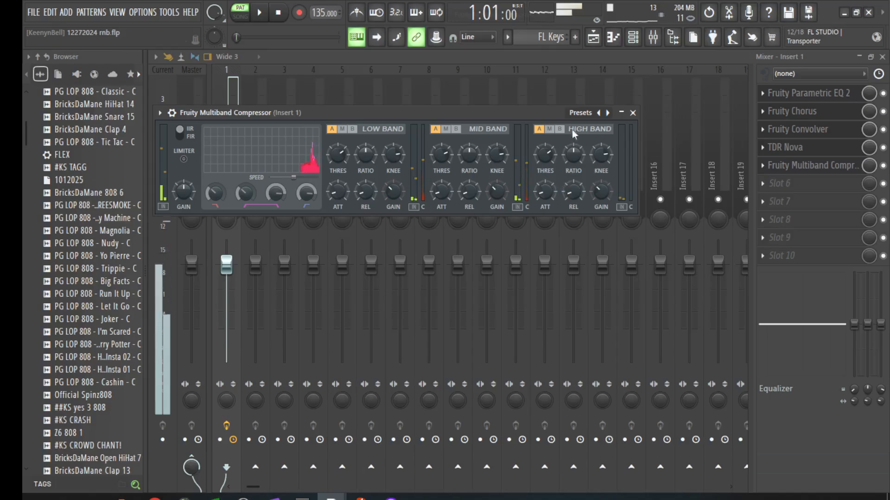
pyautogui.click(605, 114)
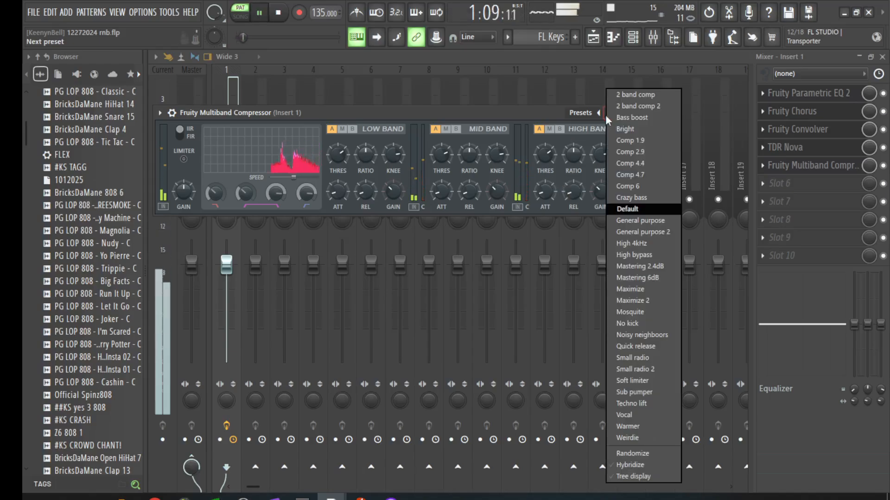
pyautogui.click(554, 113)
pyautogui.press('space')
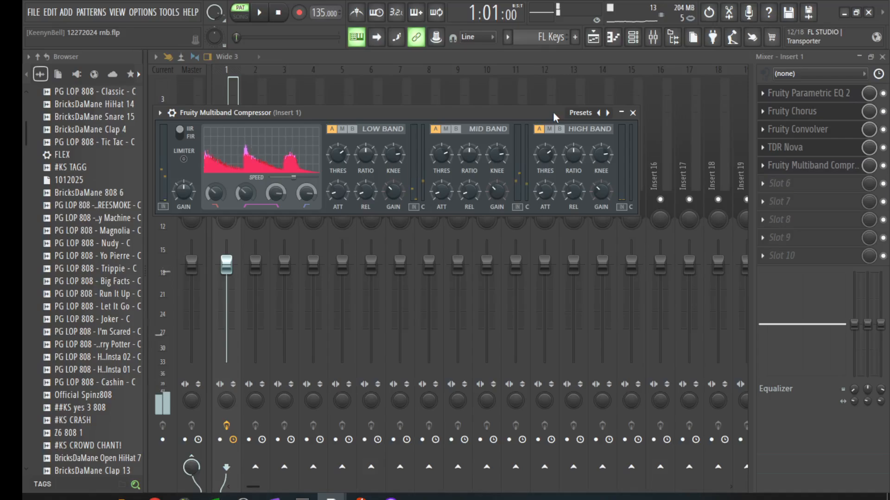
pyautogui.press('space')
# Step: Audition compressor presets from 2 band comp through Bright to General purpose 2
pyautogui.click(607, 114)
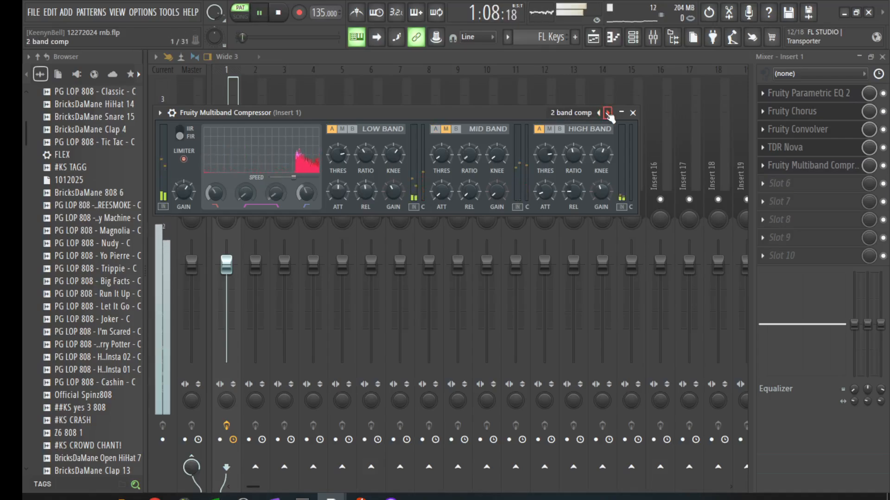
pyautogui.click(608, 114)
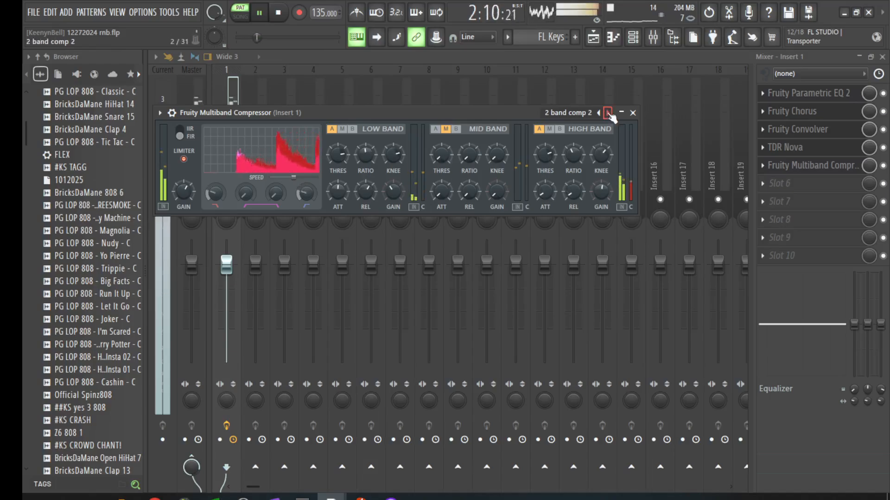
pyautogui.click(608, 114)
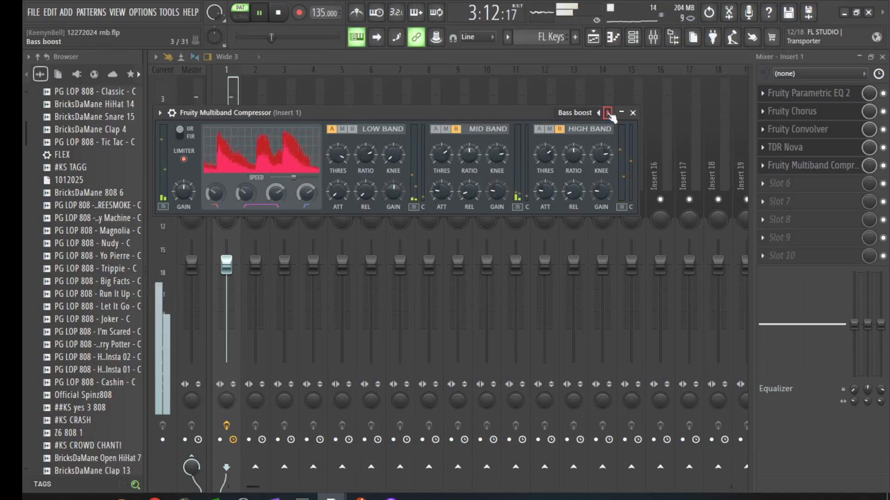
pyautogui.click(608, 114)
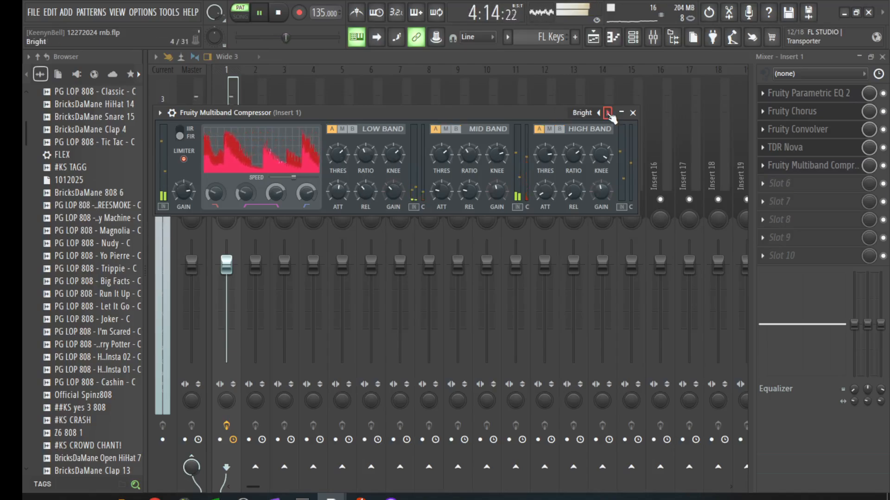
pyautogui.click(607, 113)
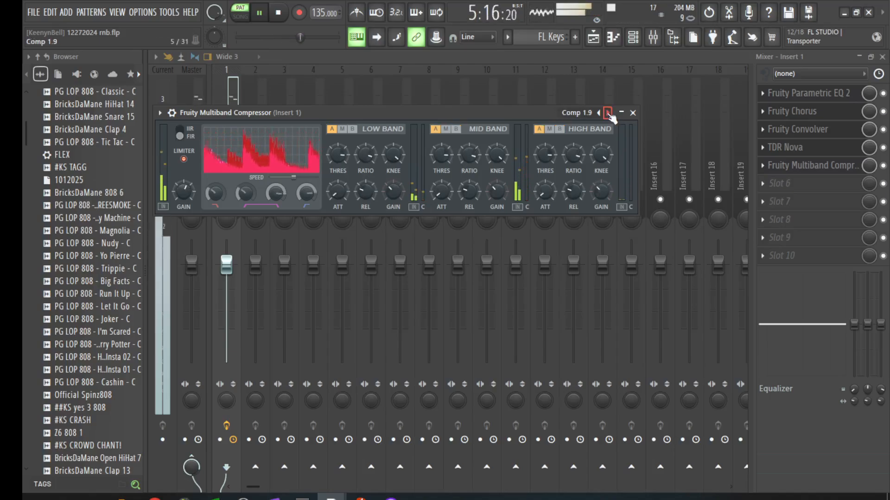
pyautogui.click(608, 113)
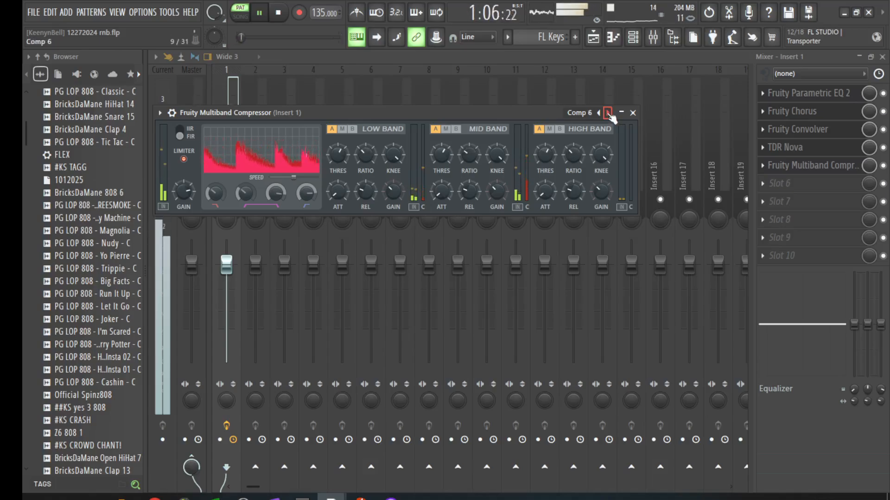
pyautogui.click(608, 114)
pyautogui.click(608, 113)
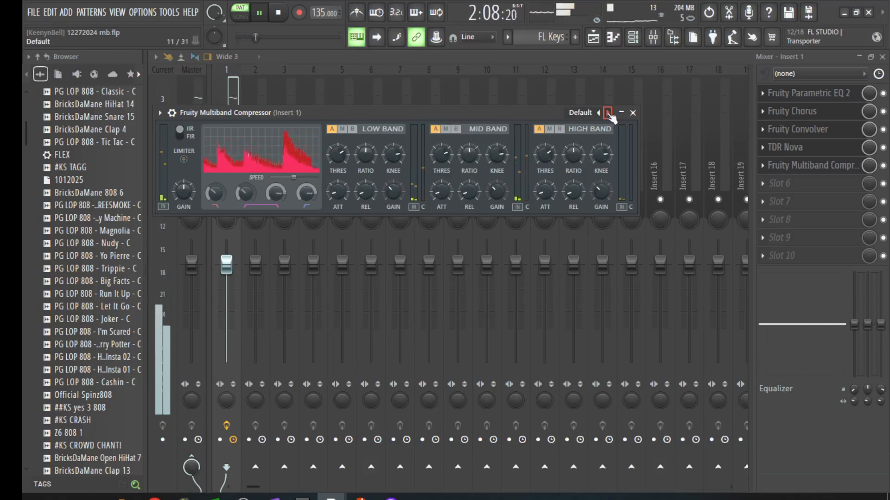
pyautogui.click(608, 114)
pyautogui.click(607, 113)
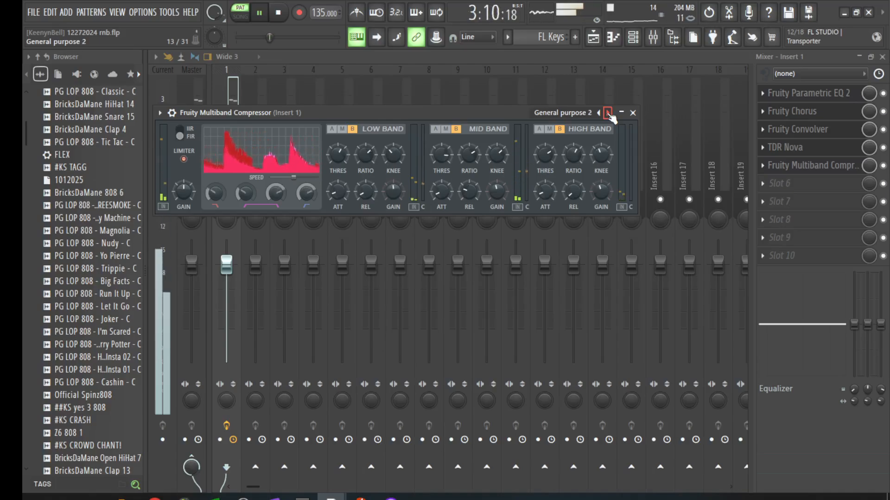
# Step: Continue past High bypass, Mastering 6dB and Maximize presets to settle on Noisy neighbours
pyautogui.rightClick(607, 112)
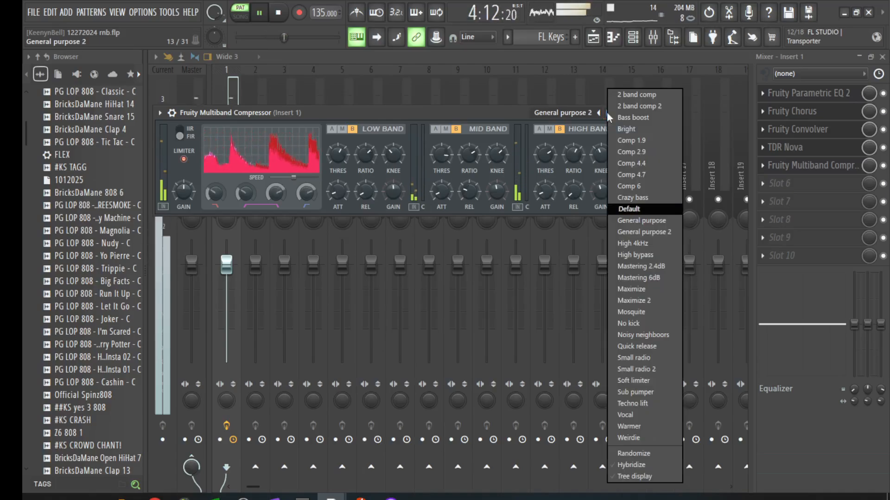
pyautogui.click(522, 116)
pyautogui.click(608, 113)
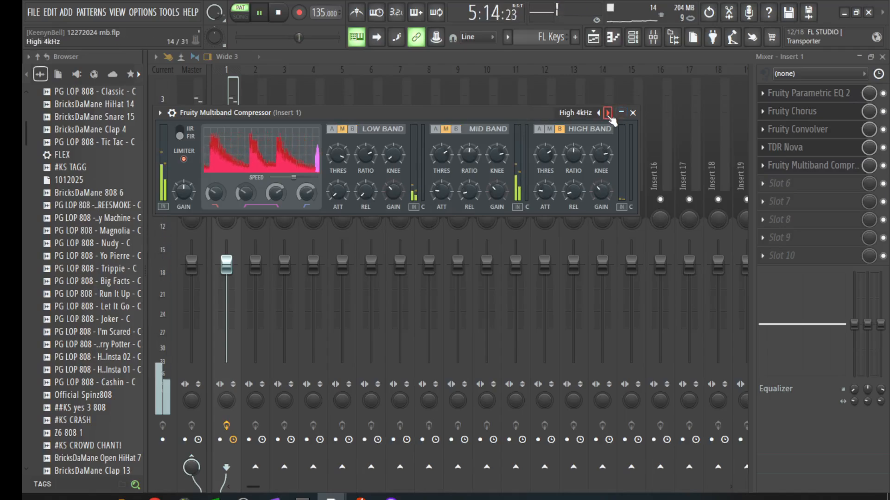
pyautogui.click(607, 113)
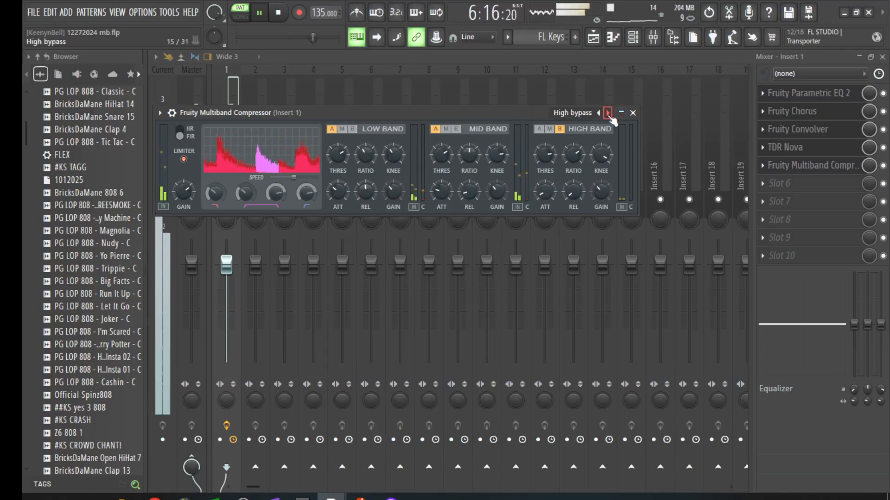
pyautogui.click(610, 117)
pyautogui.click(610, 117)
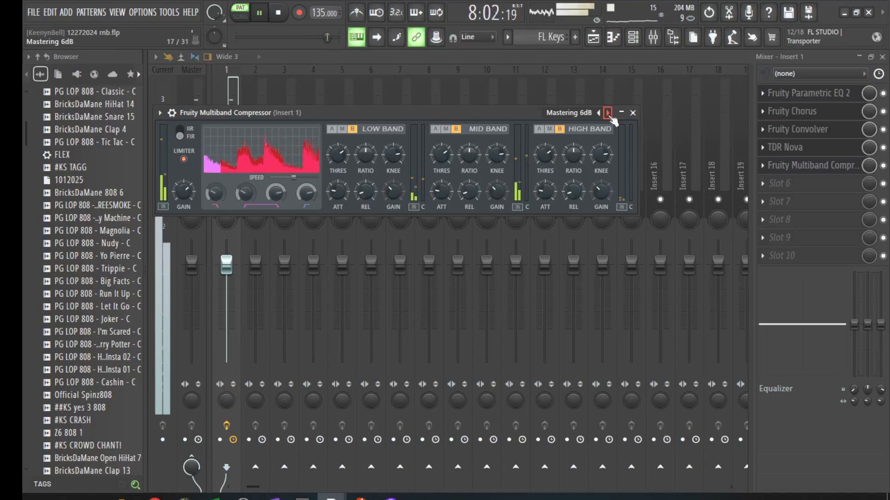
pyautogui.click(611, 117)
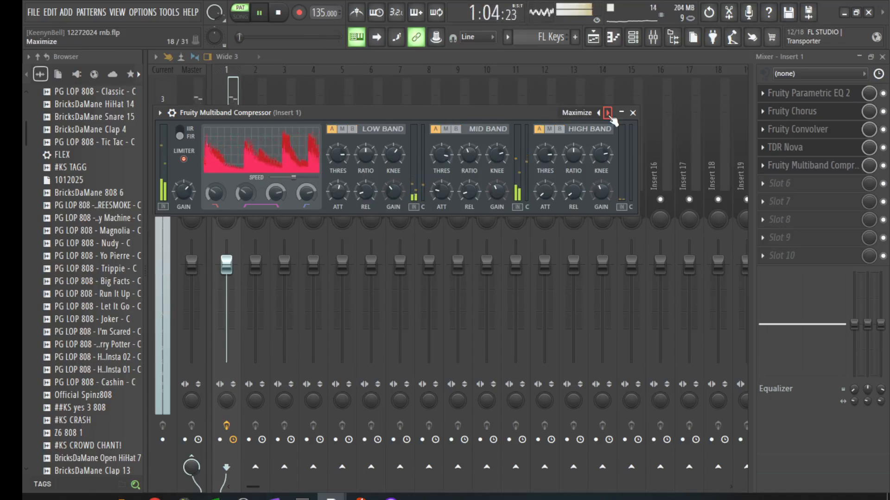
pyautogui.click(611, 117)
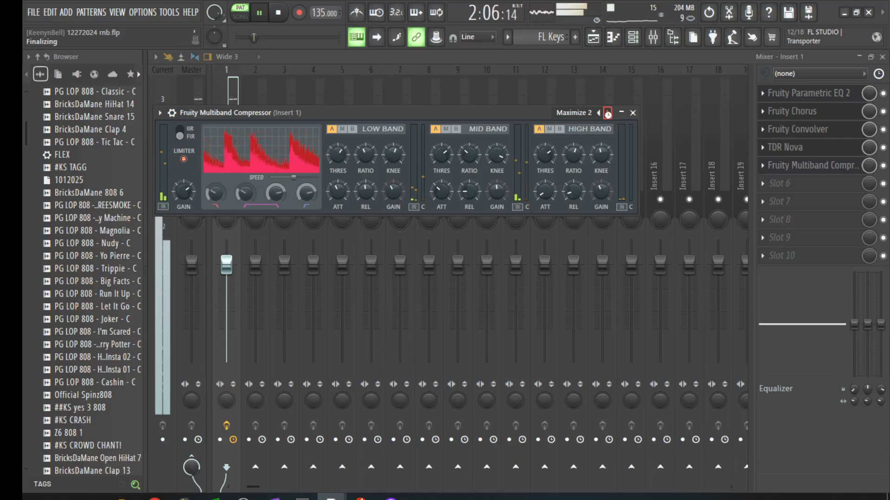
pyautogui.click(611, 118)
pyautogui.click(610, 117)
pyautogui.click(611, 118)
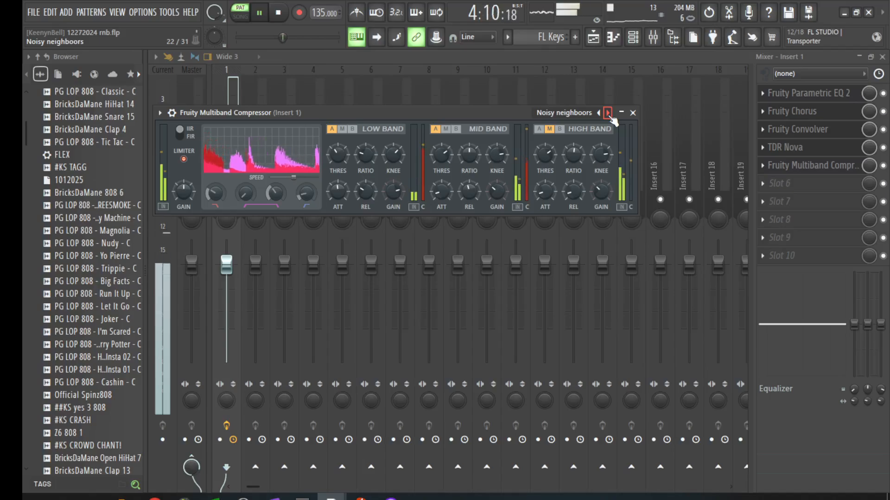
pyautogui.press('space')
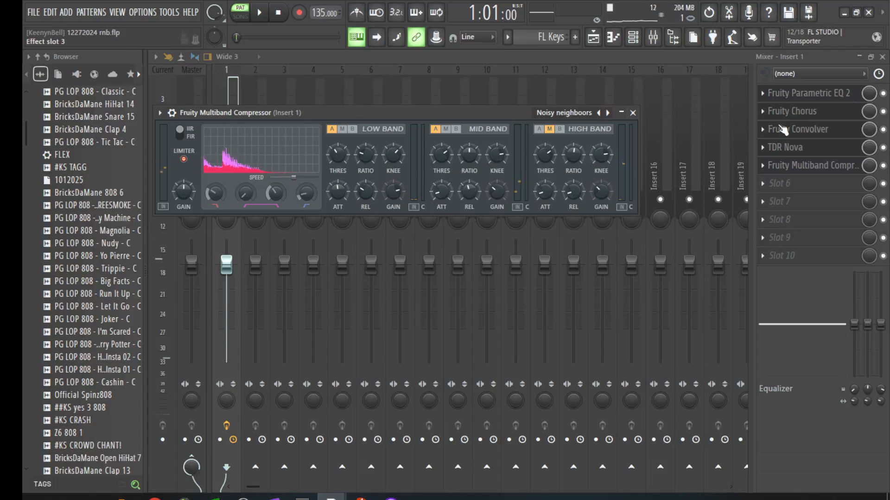
pyautogui.press('space')
# Step: Lower the Multiband Compressor's mix on Insert 1 to about 16%, comparing levels during playback
pyautogui.moveTo(869, 165); pyautogui.dragTo(869, 179)
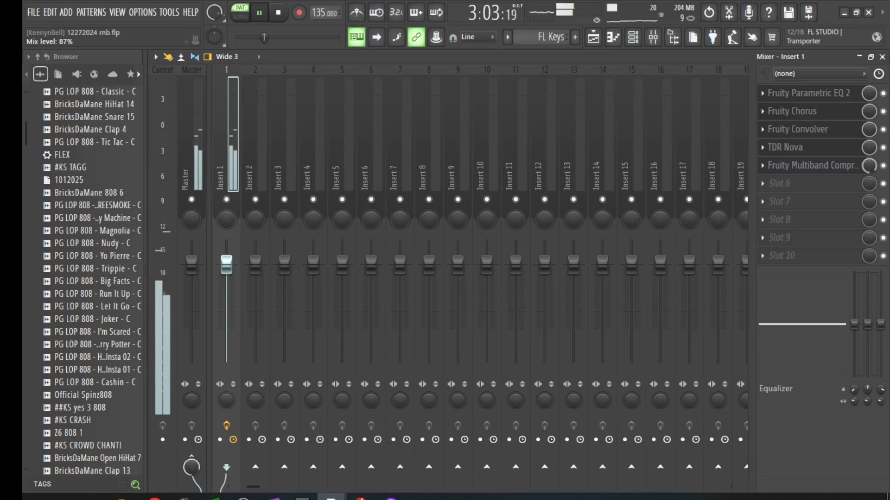
pyautogui.moveTo(869, 166); pyautogui.dragTo(869, 200)
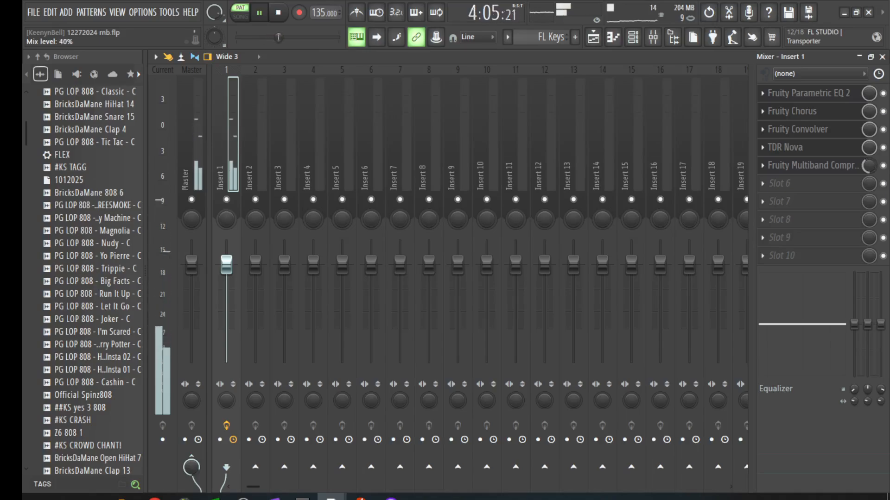
pyautogui.moveTo(868, 165); pyautogui.dragTo(868, 139)
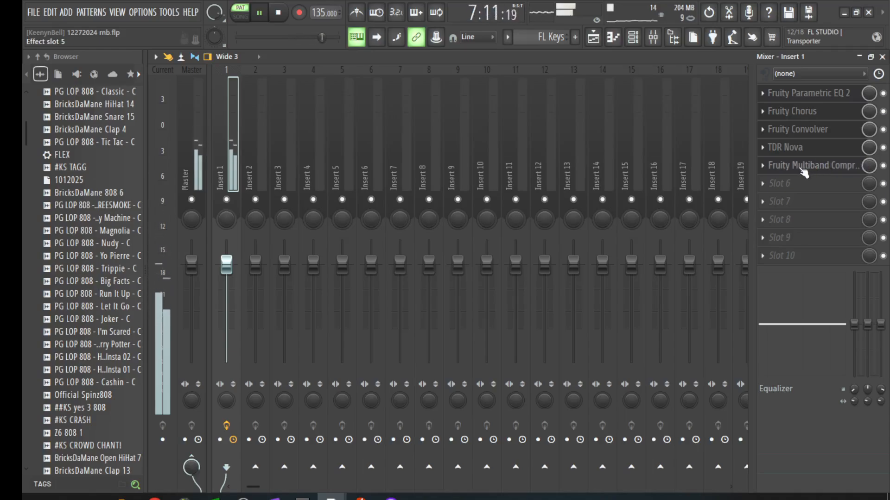
pyautogui.press('space')
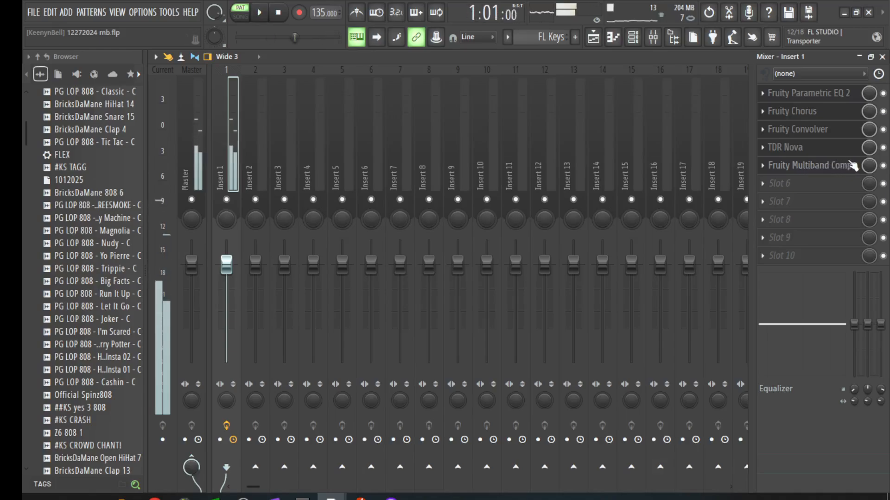
pyautogui.press('space')
pyautogui.moveTo(869, 165); pyautogui.dragTo(868, 174)
pyautogui.press('space')
pyautogui.press('space')
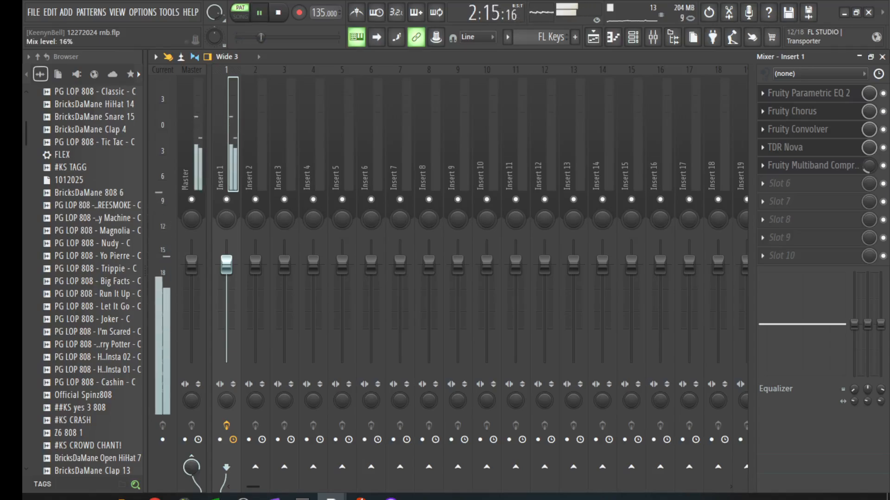
pyautogui.press('space')
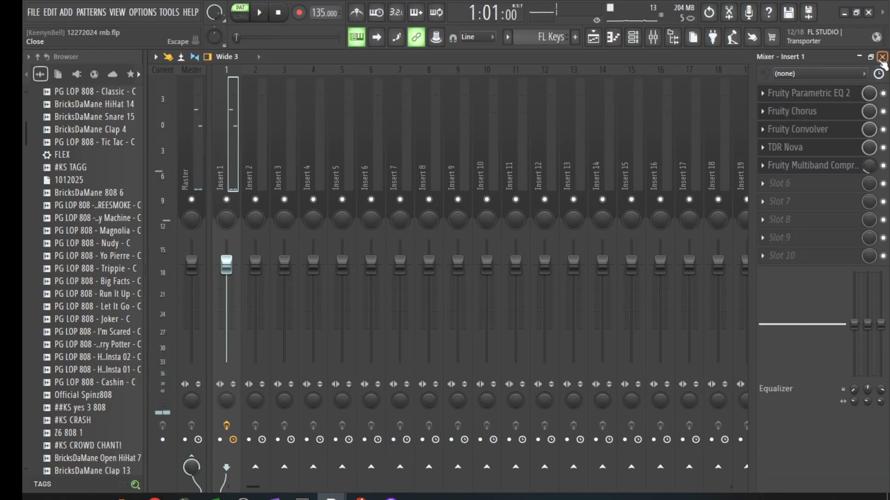
# Step: Close the mixer and TDR Nova windows, bring up the playlist, and save the project
pyautogui.click(881, 58)
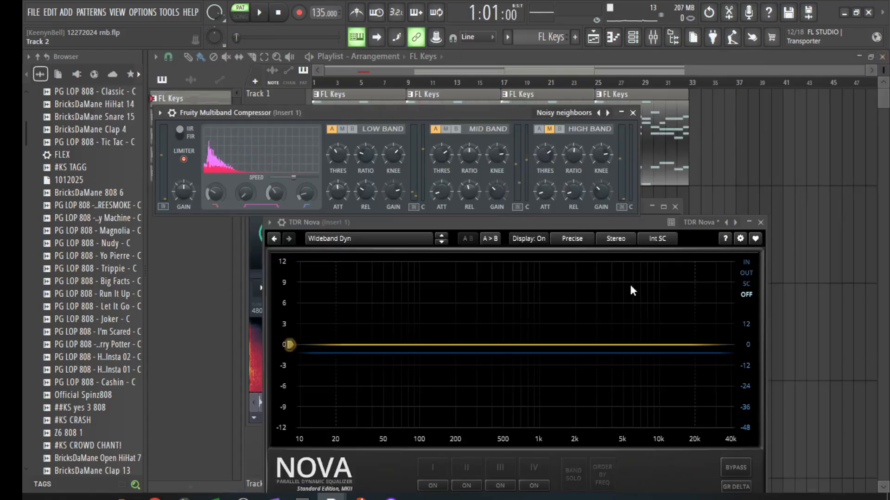
pyautogui.click(760, 222)
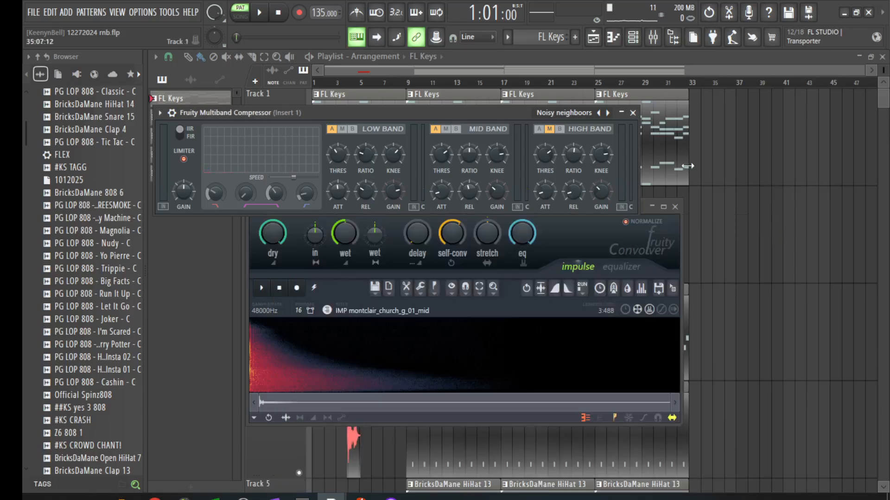
pyautogui.click(530, 59)
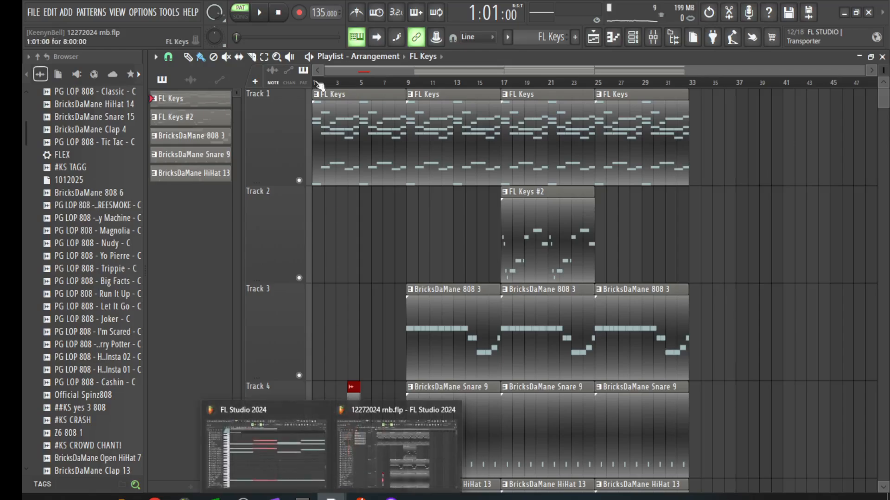
pyautogui.click(40, 19)
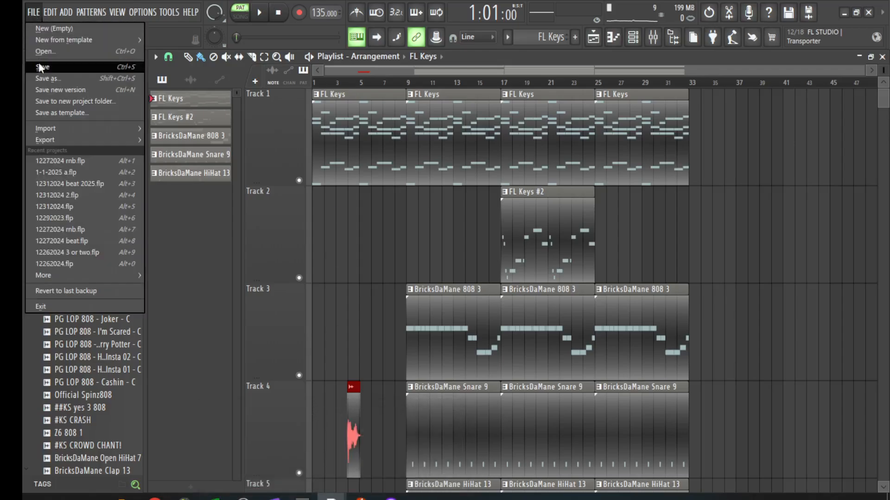
pyautogui.click(38, 64)
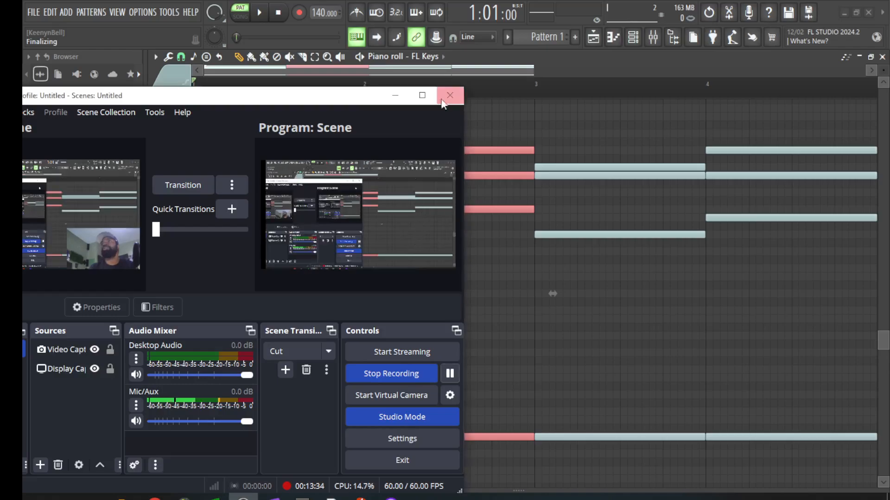
# Step: Play back the chord pattern, then close the FL Keys piano roll to return to the playlist
pyautogui.click(501, 68)
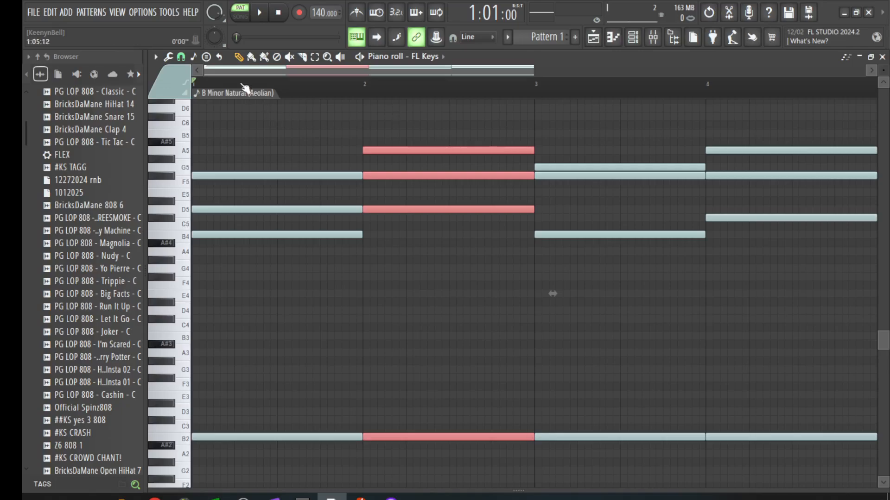
pyautogui.press('space')
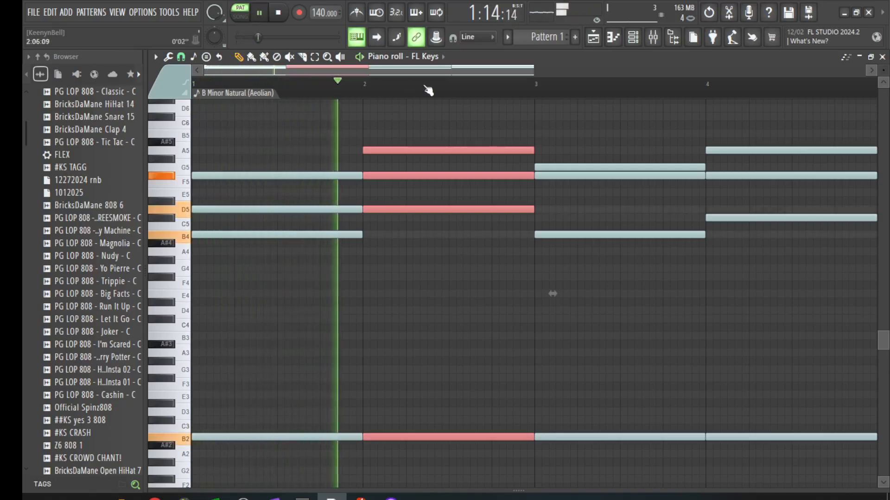
pyautogui.moveTo(533, 69); pyautogui.dragTo(746, 113)
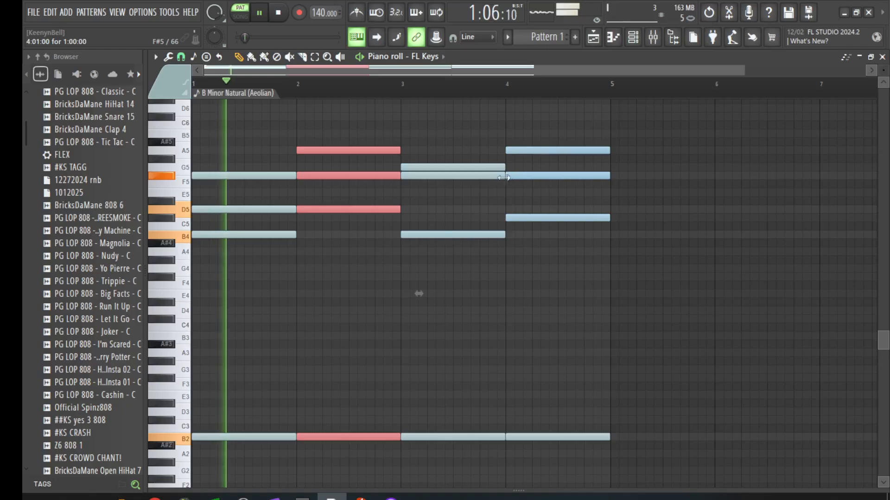
pyautogui.press('space')
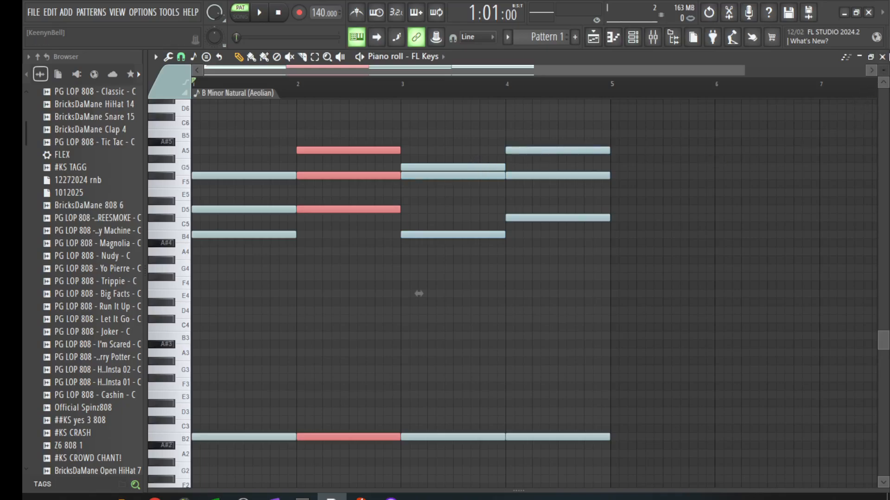
pyautogui.click(882, 57)
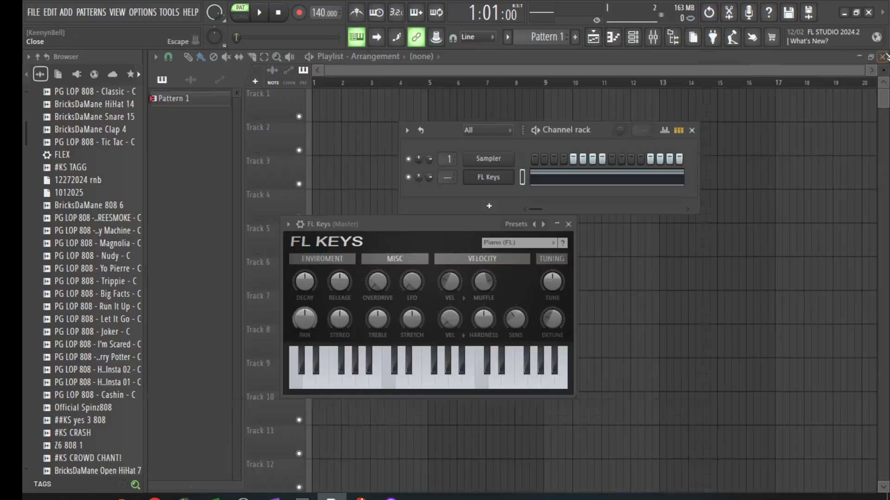
# Step: Replace the FL Keys channel's instrument with the GMS synth using the channel's Replace option
pyautogui.rightClick(499, 179)
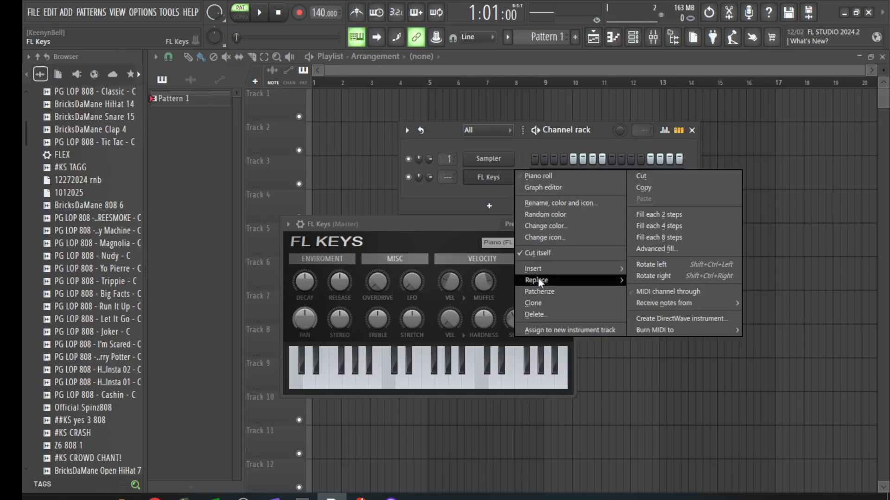
pyautogui.moveTo(538, 280)
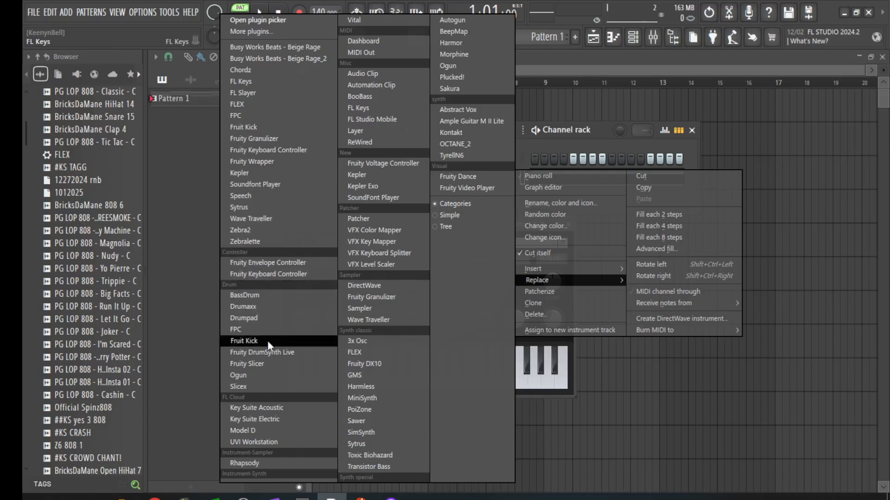
pyautogui.click(358, 374)
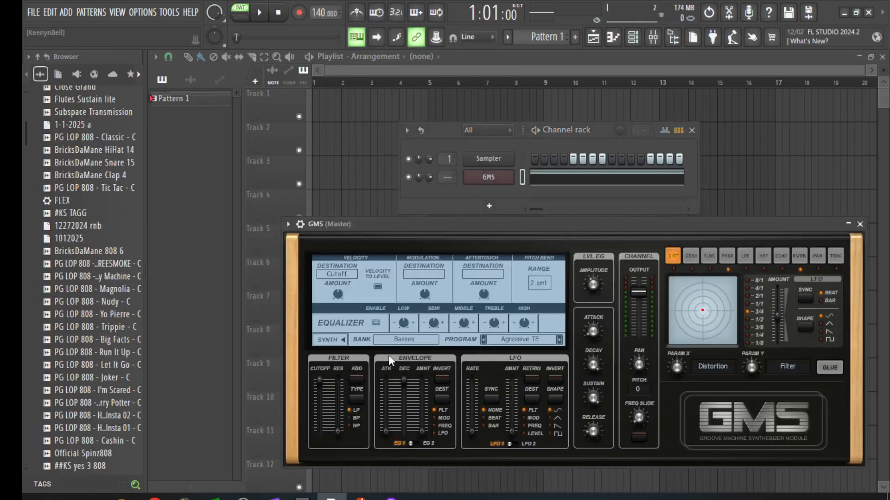
# Step: Audition WiseLabs Bell Miami and Bell Lullaby on GMS, settling on Bell Achievements
pyautogui.click(400, 341)
pyautogui.click(505, 419)
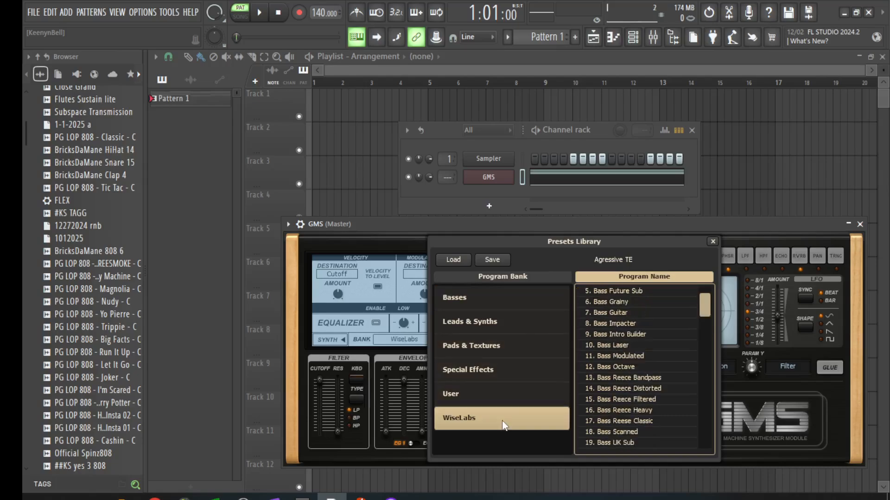
pyautogui.scroll(-5, 605, 399)
pyautogui.scroll(-2, 607, 397)
pyautogui.click(607, 397)
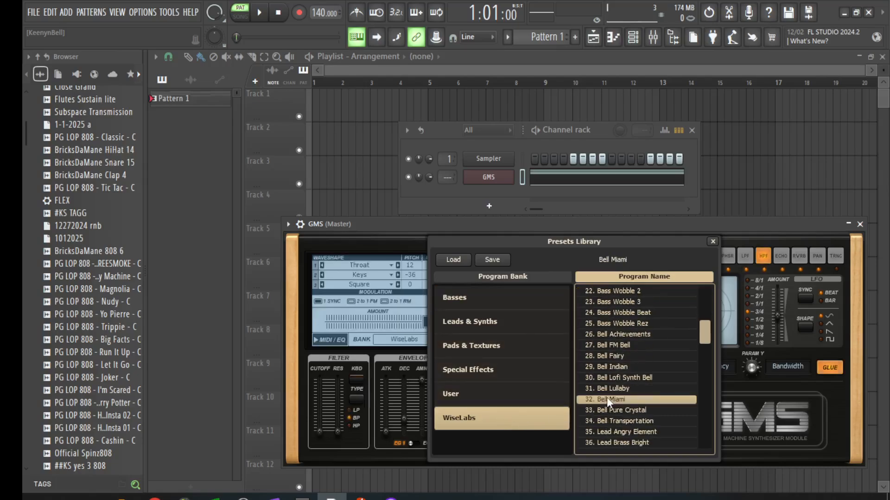
pyautogui.press('space')
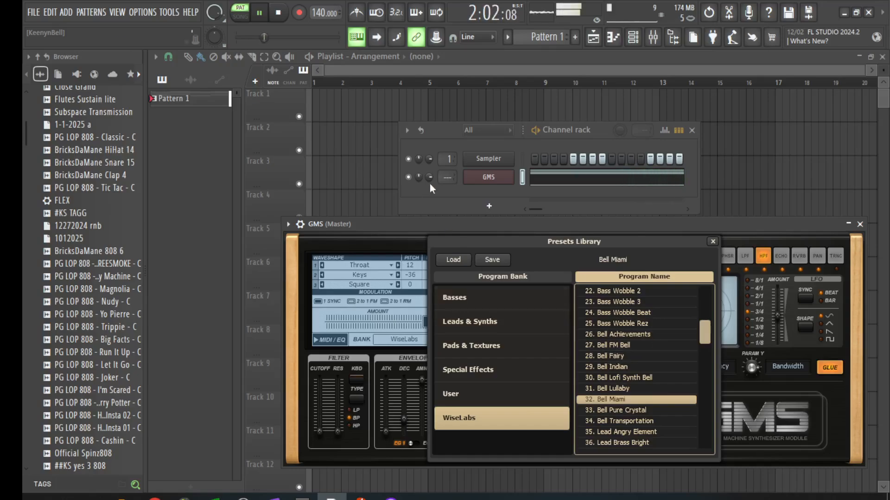
pyautogui.click(620, 390)
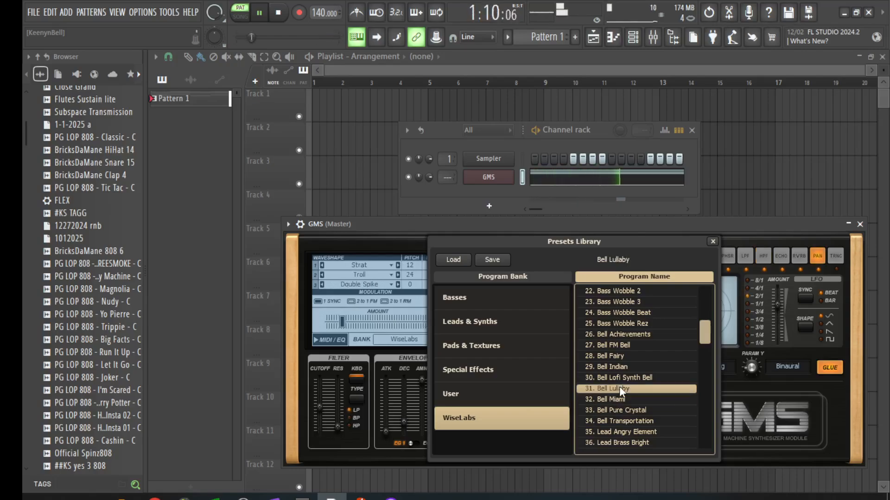
pyautogui.click(620, 334)
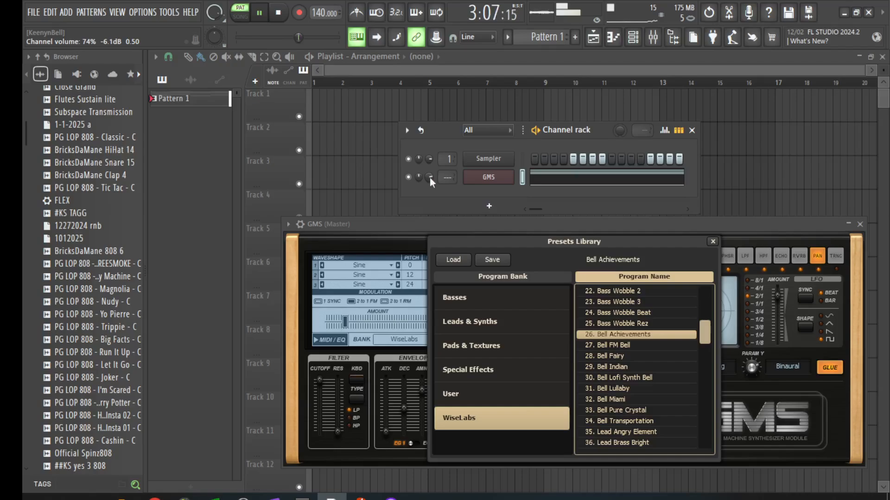
# Step: Copy the GMS channel's notes and open the instrument list for a new channel
pyautogui.rightClick(487, 182)
pyautogui.click(636, 189)
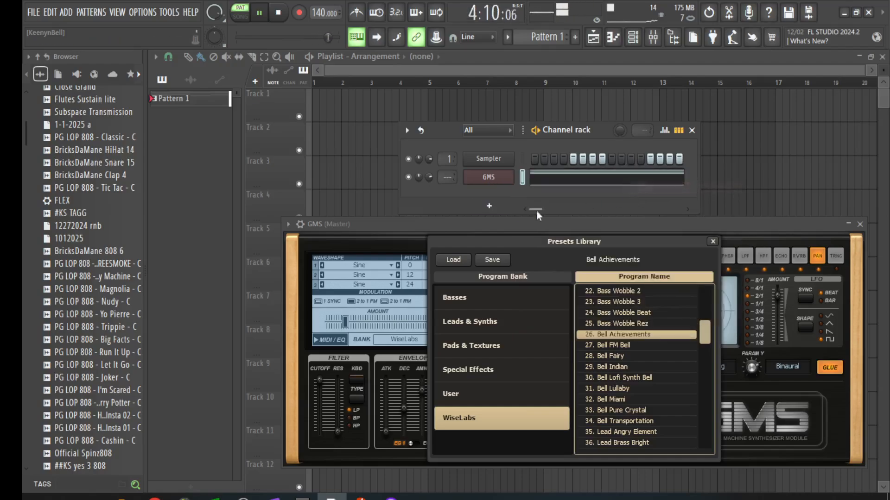
pyautogui.click(489, 205)
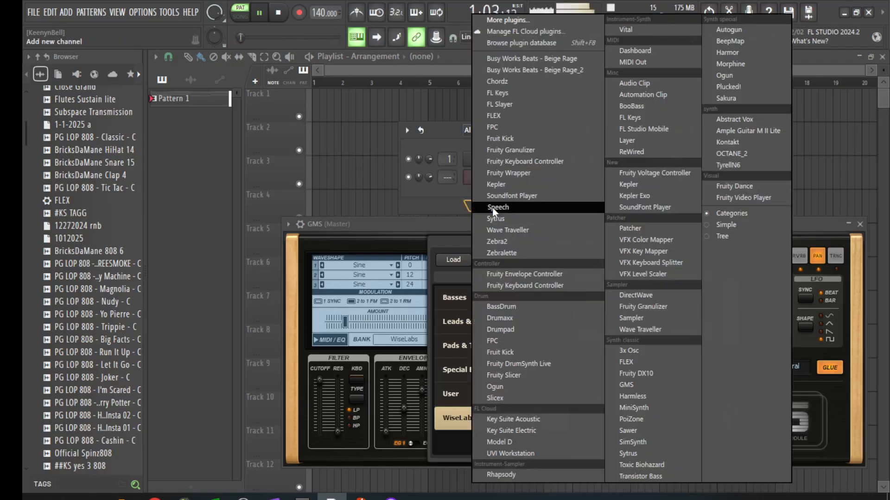
# Step: Add a GMS #2 channel and load the WiseLabs Bell Transportation preset
pyautogui.click(635, 385)
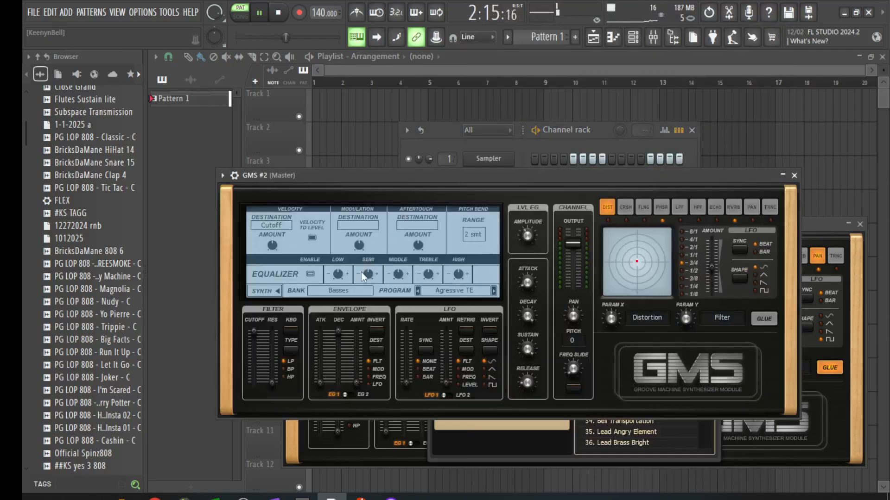
pyautogui.click(360, 290)
pyautogui.click(435, 371)
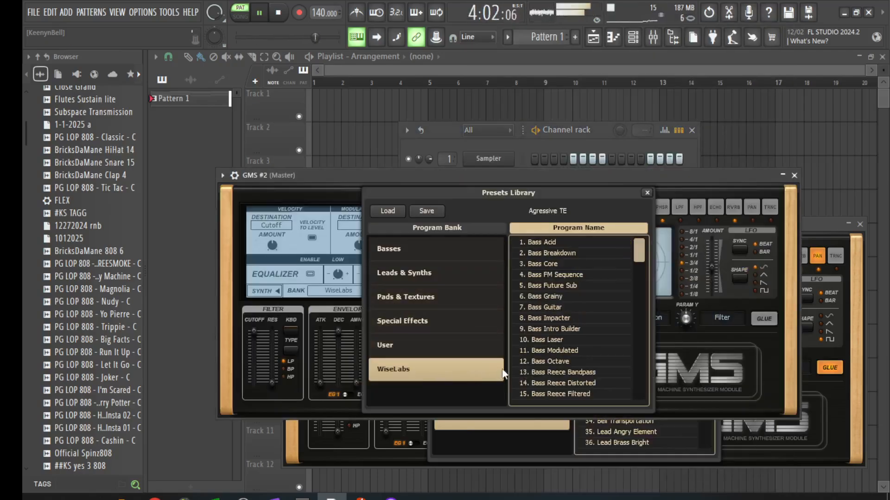
pyautogui.scroll(-8, 513, 368)
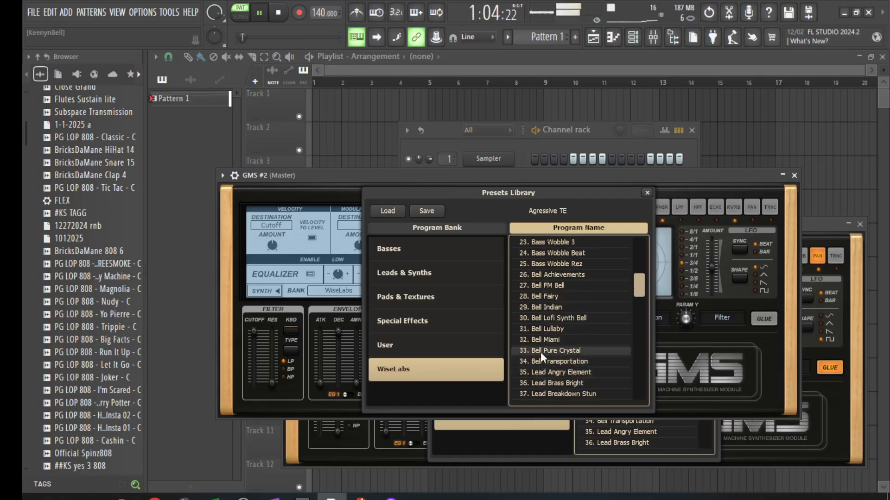
pyautogui.click(545, 363)
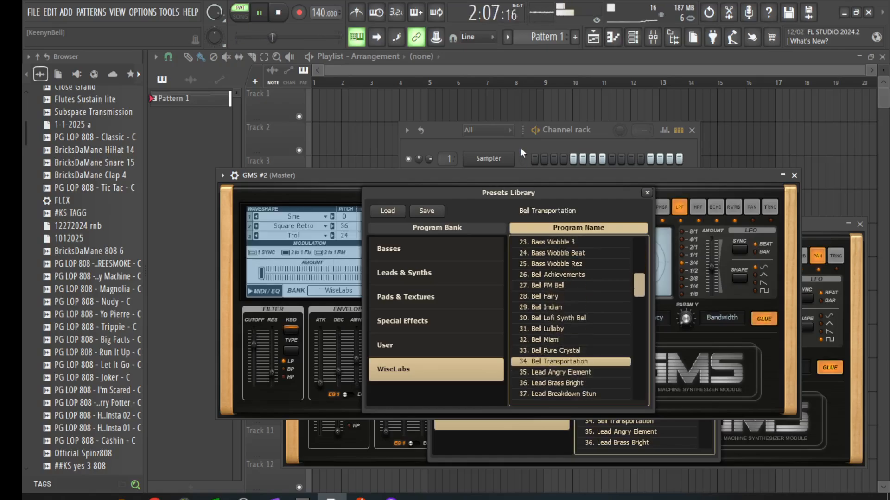
# Step: Paste the copied notes into GMS #2 and lower its channel volume
pyautogui.click(520, 147)
pyautogui.rightClick(507, 200)
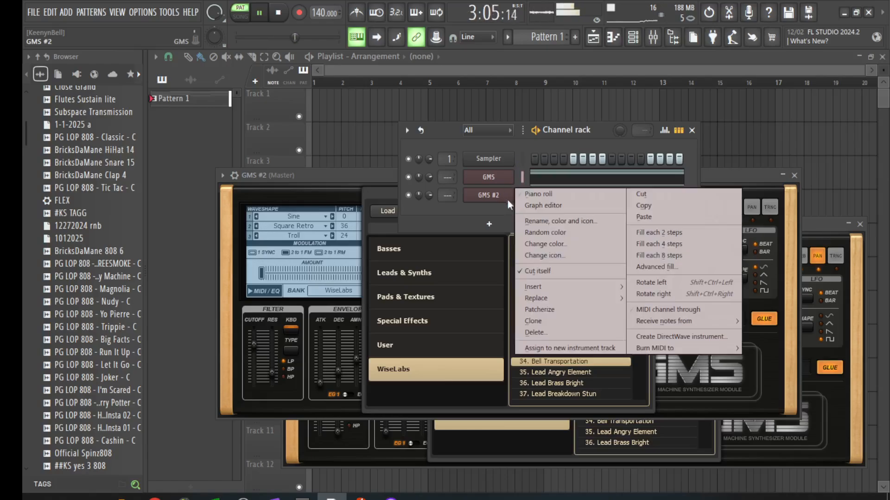
pyautogui.click(630, 222)
pyautogui.moveTo(429, 196); pyautogui.dragTo(428, 285)
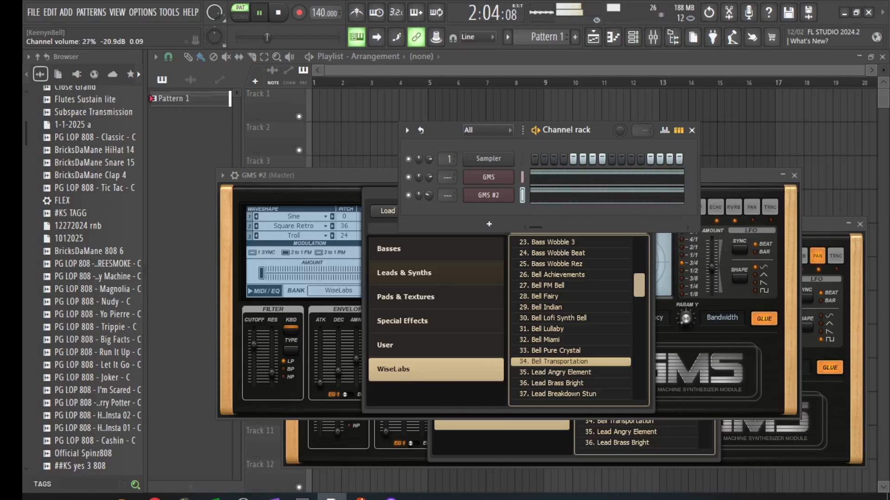
# Step: Switch GMS #2 to Bell Pure Crystal after trying Lead Angry Element
pyautogui.click(564, 371)
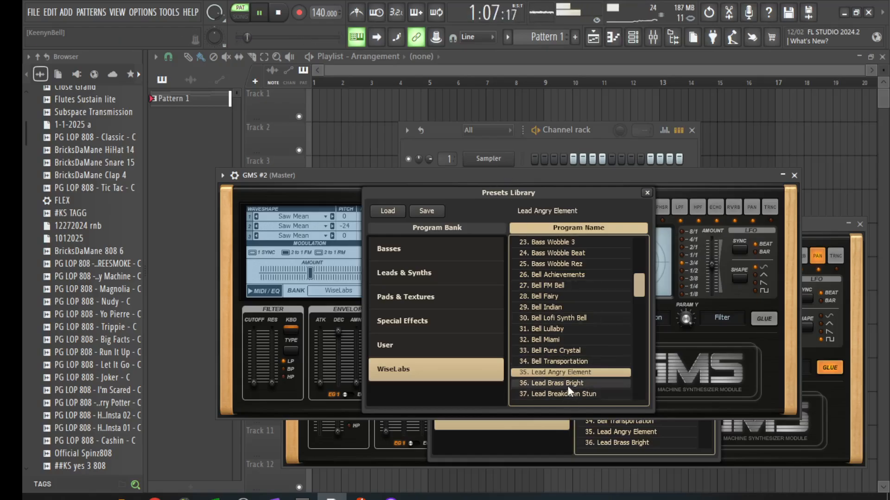
pyautogui.click(557, 350)
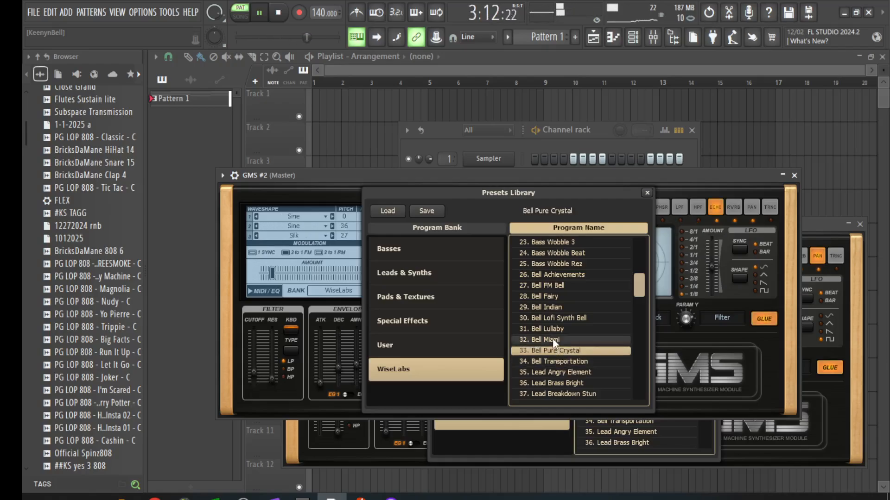
pyautogui.scroll(-3, 552, 338)
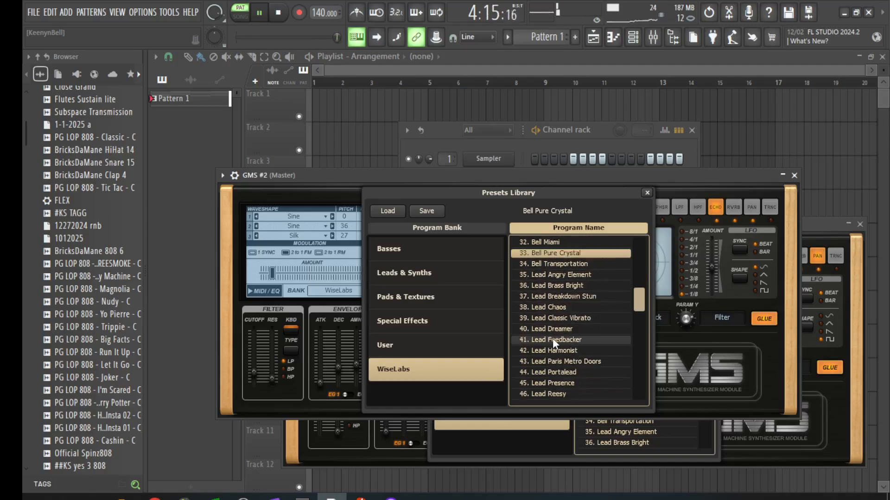
# Step: Add a third GMS synth channel, GMS #3, from the channel rack
pyautogui.click(456, 139)
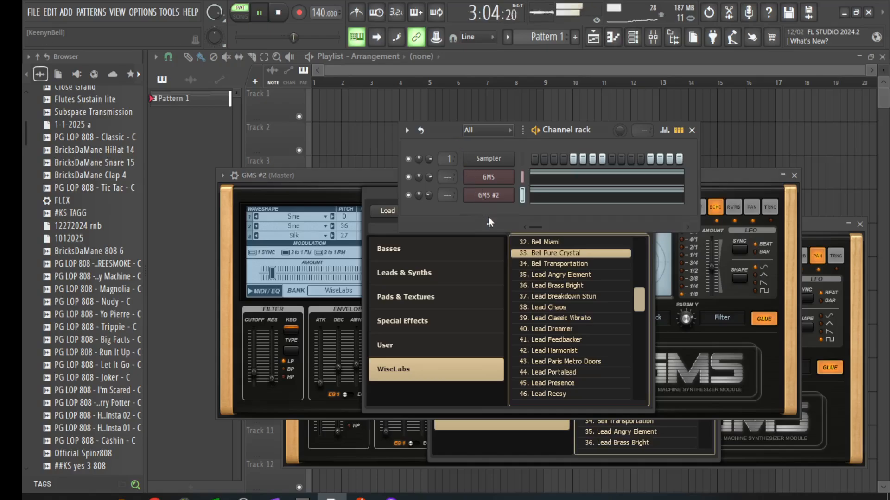
pyautogui.click(488, 216)
pyautogui.click(647, 383)
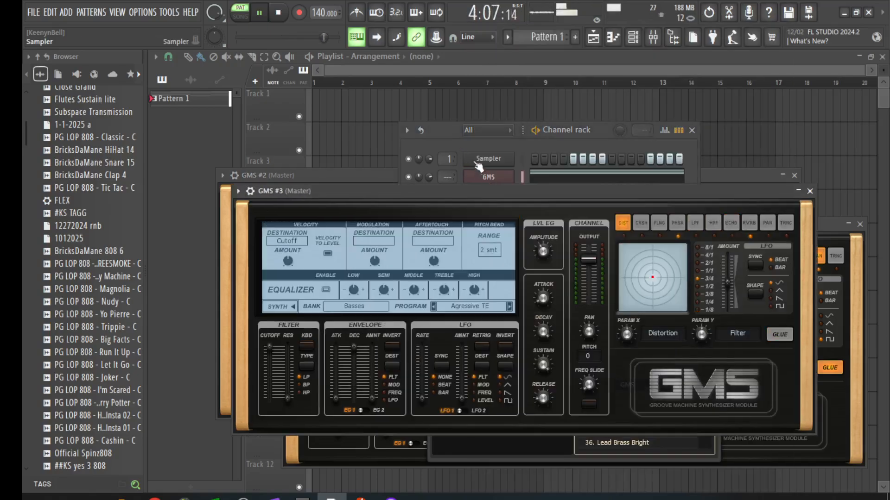
# Step: Stop playback and open the GMS channel's B minor chord notes in the piano roll
pyautogui.click(469, 143)
pyautogui.press('space')
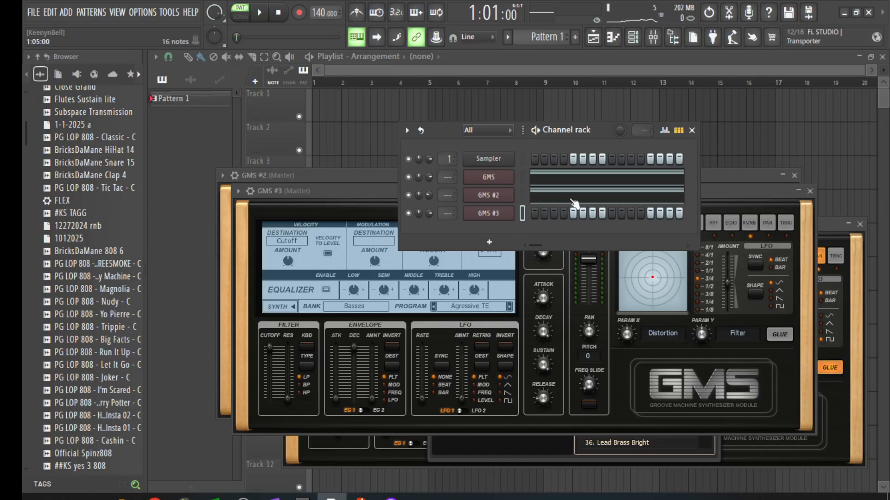
pyautogui.click(564, 180)
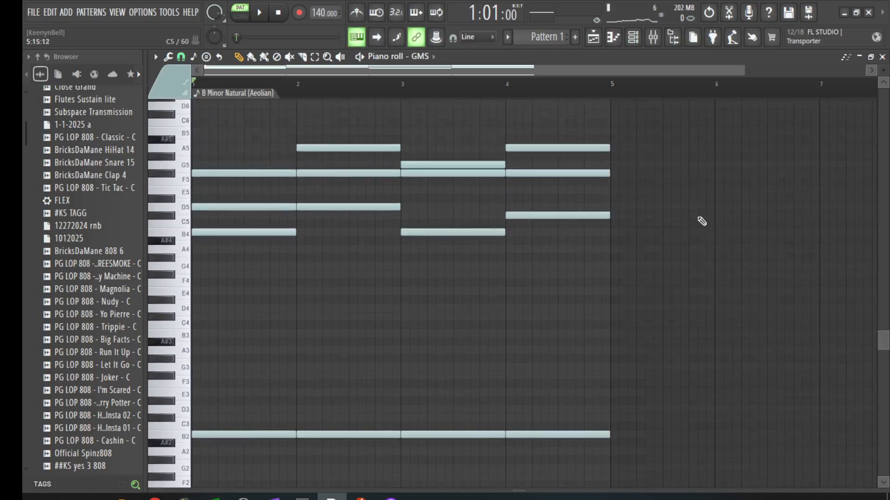
# Step: Check the low notes, then close the GMS piano roll to show GMS, GMS #2 and GMS #3
pyautogui.scroll(-3, 266, 376)
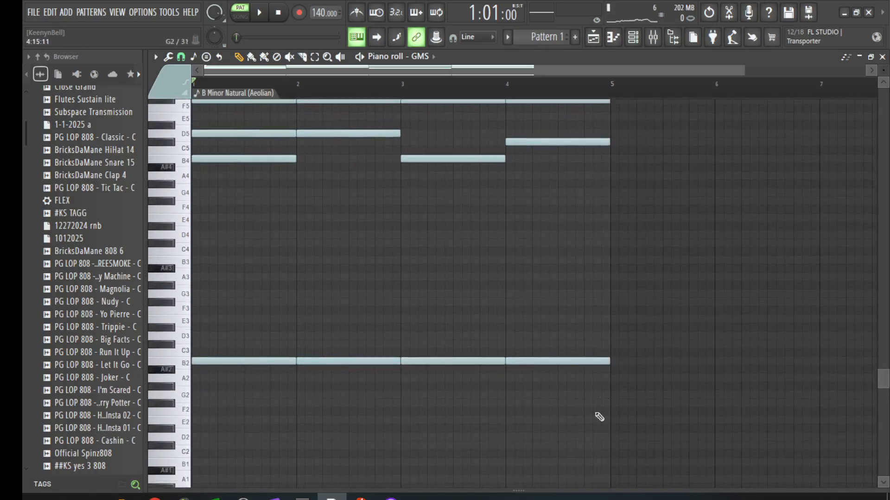
pyautogui.click(883, 56)
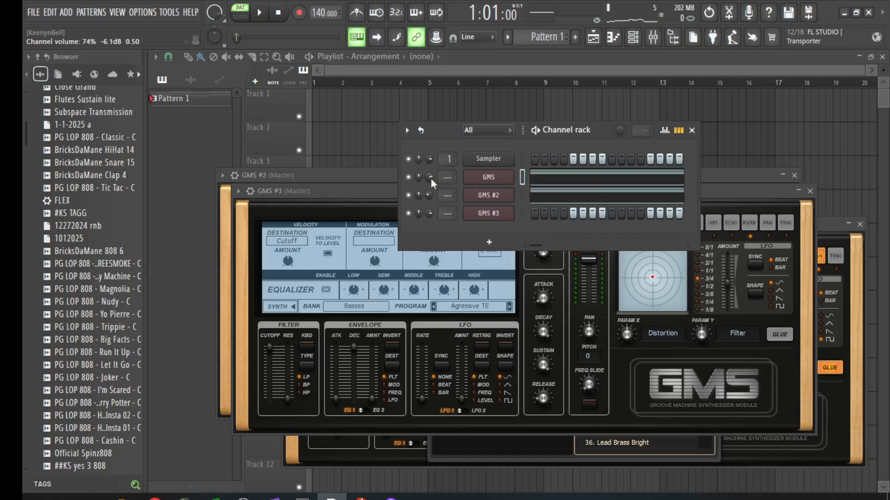
# Step: Preview the project, then close the GMS #3 plugin window
pyautogui.press('space')
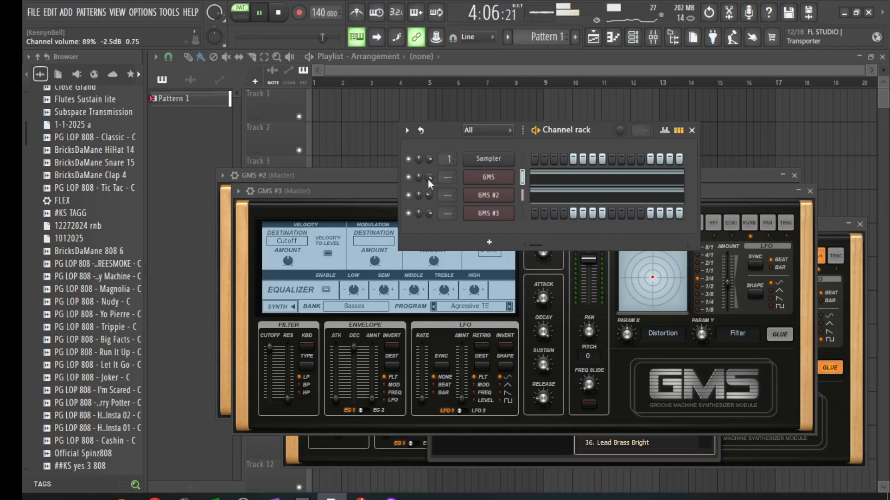
pyautogui.press('space')
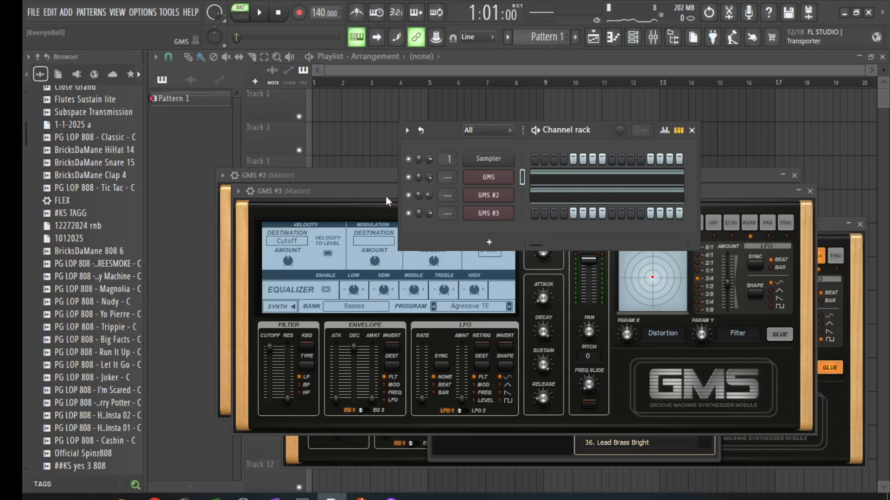
pyautogui.rightClick(492, 217)
pyautogui.click(492, 217)
pyautogui.click(492, 217)
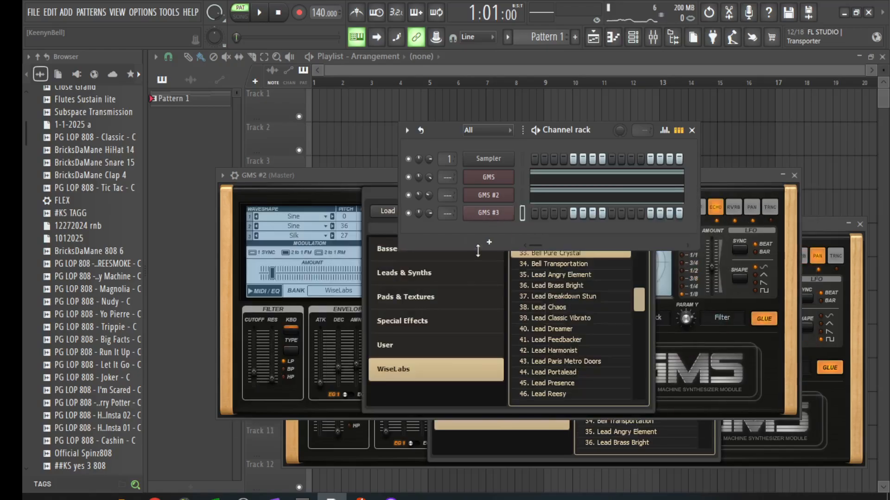
# Step: Browse the User, WiseLabs and Basses banks before opening the Leads & Synths bank
pyautogui.click(485, 355)
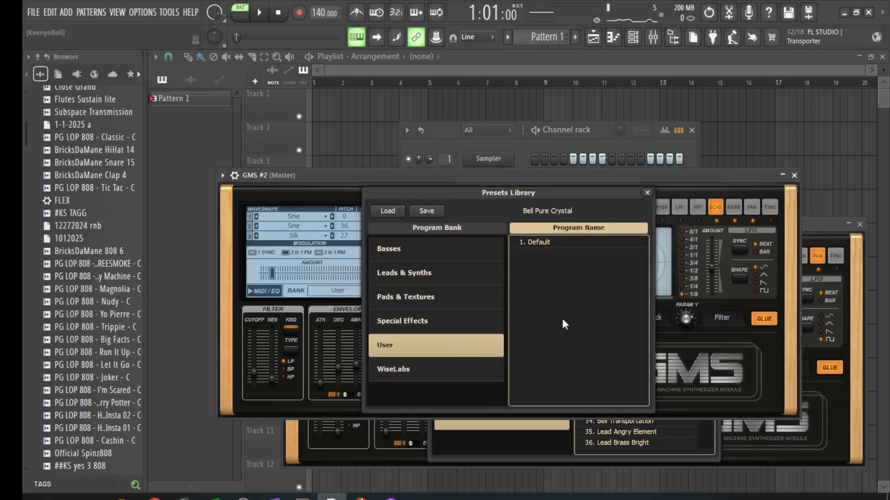
pyautogui.click(423, 369)
pyautogui.click(484, 253)
pyautogui.click(493, 278)
pyautogui.scroll(-2, 552, 318)
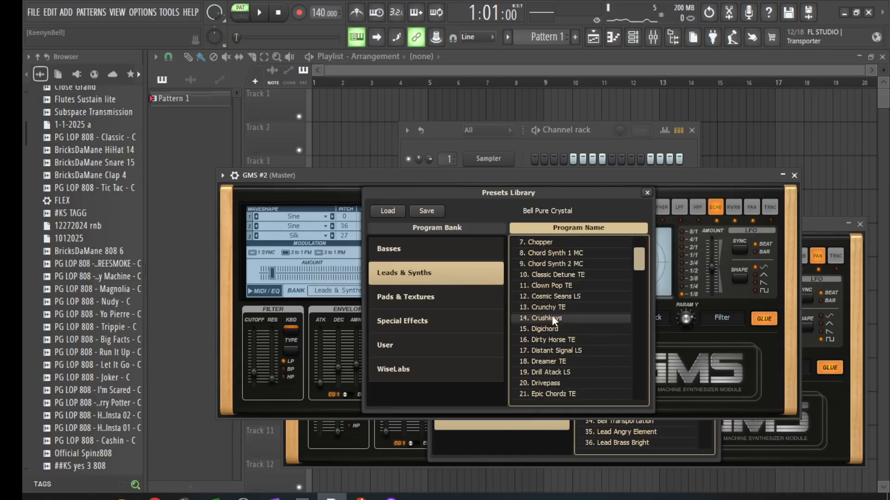
pyautogui.scroll(-3, 552, 317)
# Step: Audition Fake Arp, Five Alive TE, Furry Boots TE, Harsh Lead 3, Keys 1–2, settling on Keys 3
pyautogui.click(553, 328)
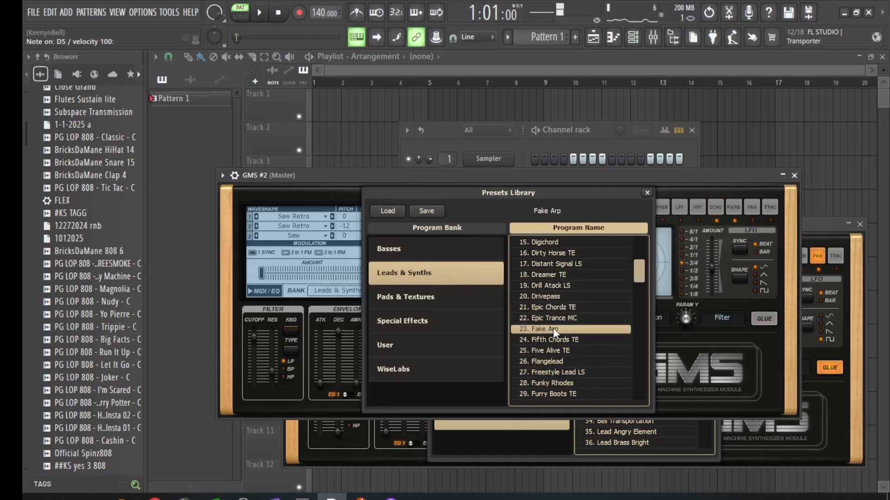
pyautogui.click(551, 350)
pyautogui.click(549, 328)
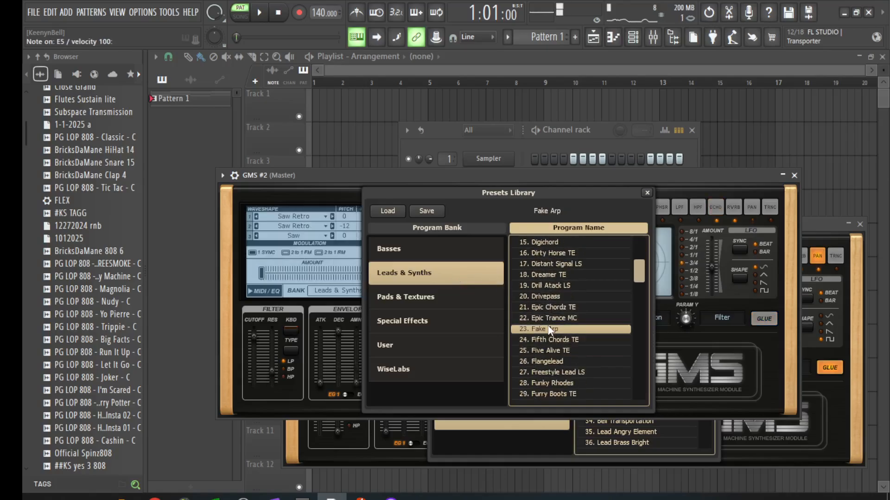
pyautogui.click(571, 393)
pyautogui.scroll(-4, 557, 366)
pyautogui.click(554, 361)
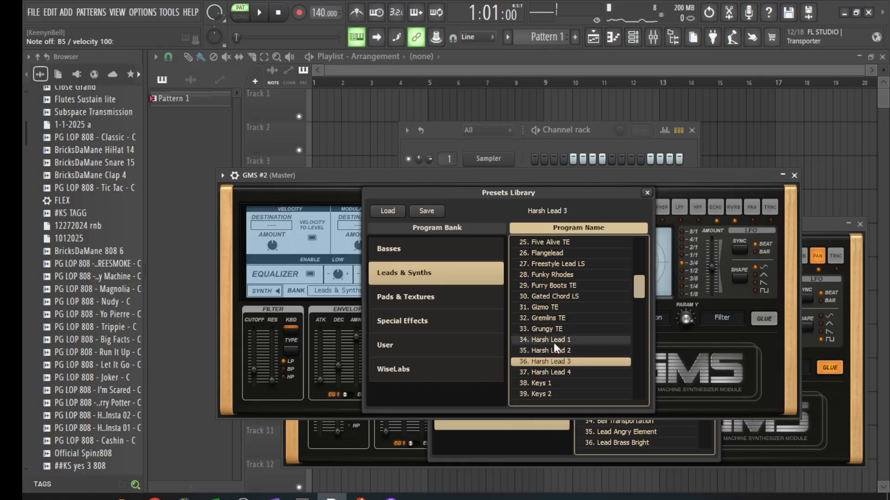
pyautogui.click(558, 383)
pyautogui.scroll(-2, 558, 382)
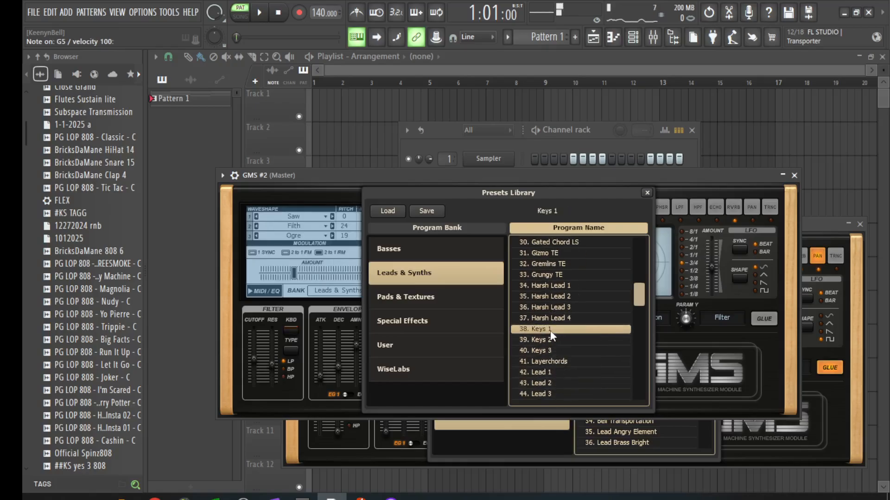
pyautogui.click(552, 341)
pyautogui.click(552, 349)
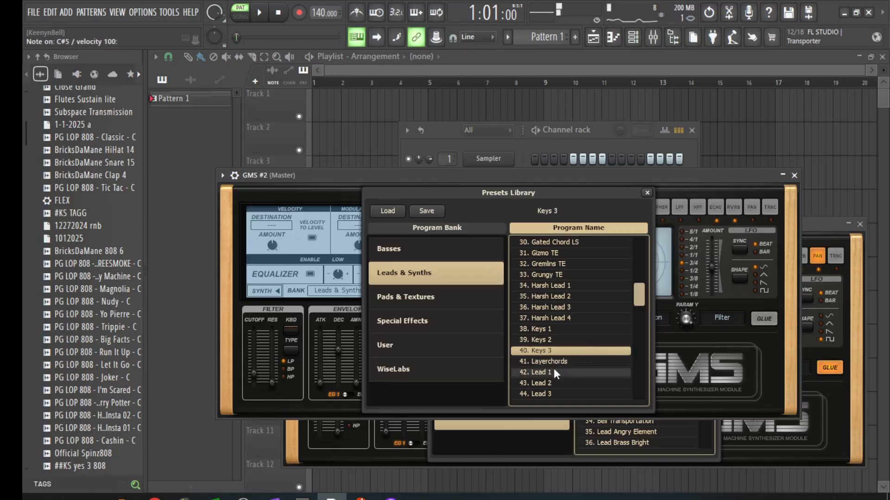
pyautogui.press('space')
pyautogui.press('space')
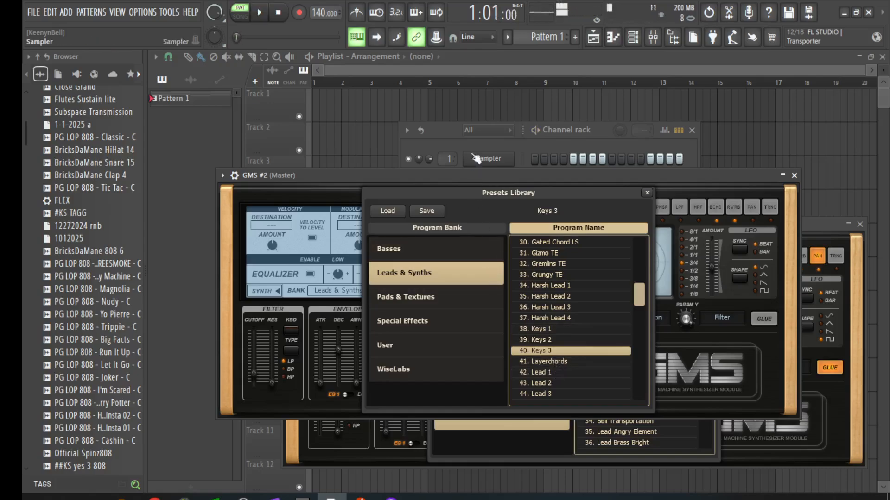
pyautogui.click(466, 136)
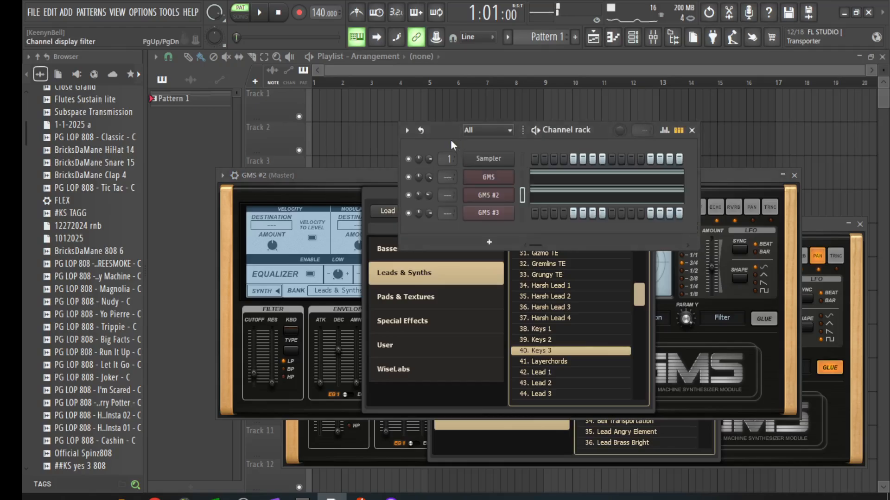
# Step: Open the GMS #3 channel's notes in the piano roll
pyautogui.rightClick(508, 217)
pyautogui.click(524, 213)
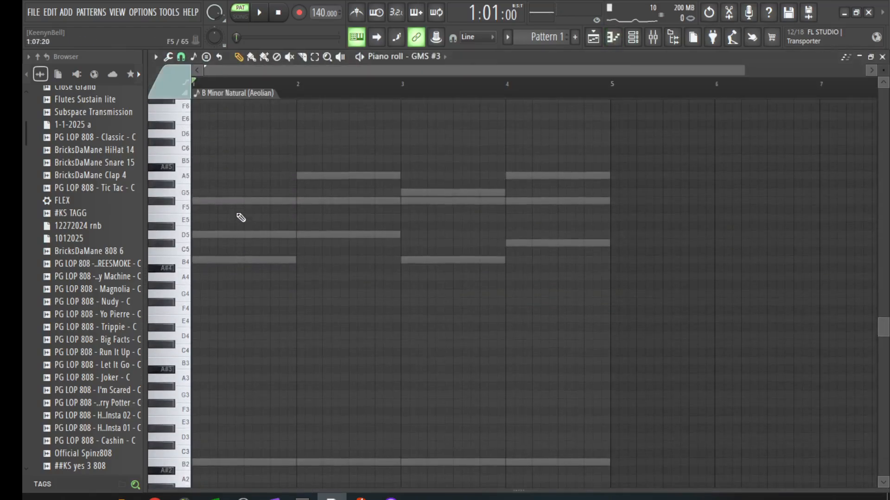
pyautogui.scroll(1, 226, 192)
pyautogui.scroll(-2, 206, 130)
pyautogui.scroll(1, 213, 119)
pyautogui.scroll(4, 234, 86)
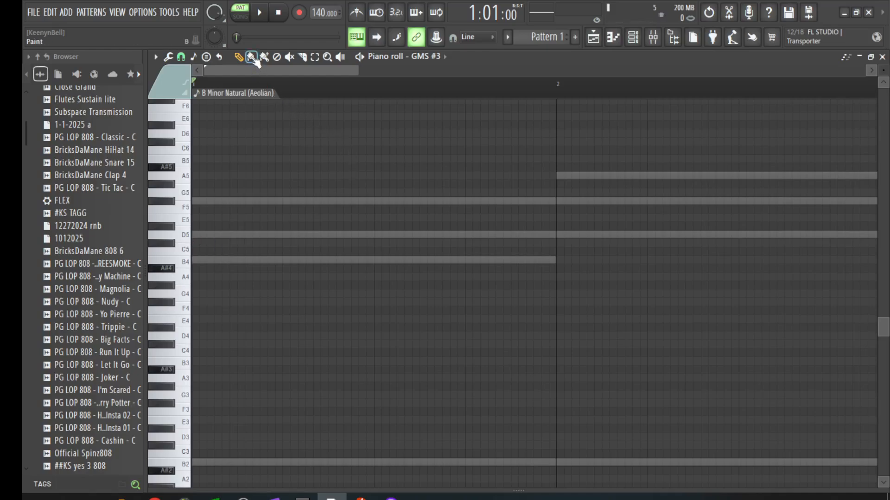
# Step: Draw a short descending F♯5, D5, B4 run late in bar 1 and preview it
pyautogui.click(469, 202)
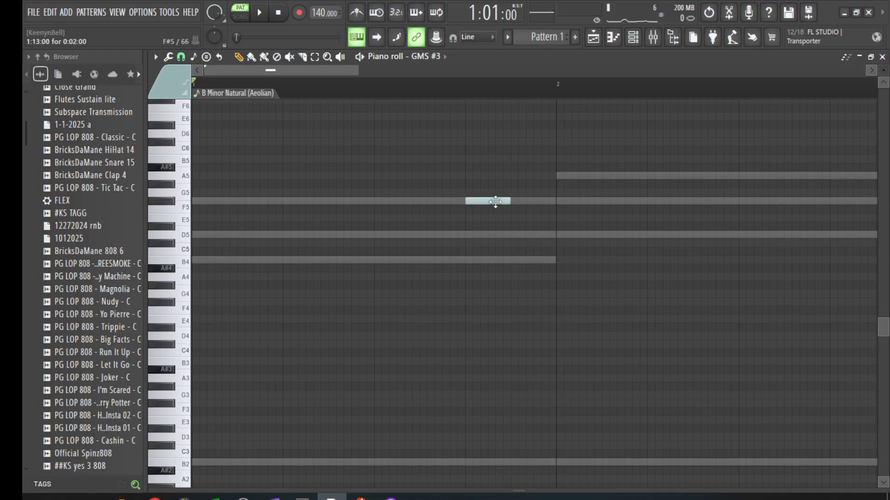
pyautogui.moveTo(508, 204); pyautogui.dragTo(496, 203)
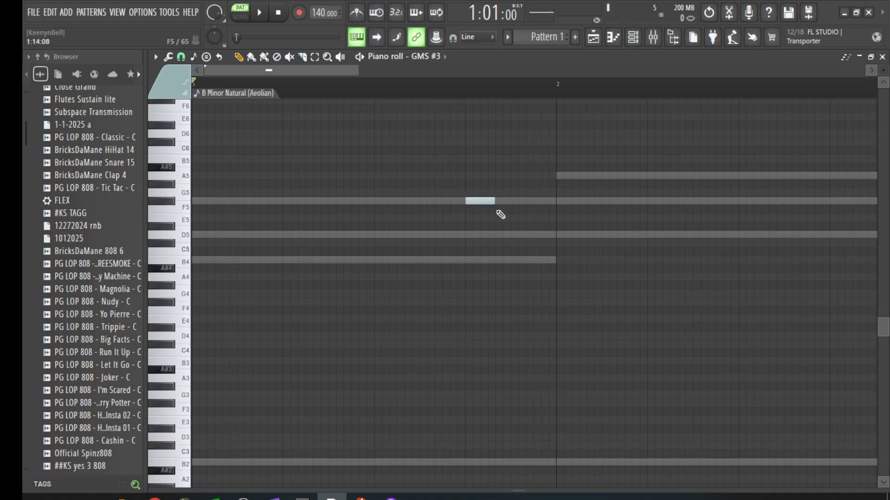
pyautogui.click(497, 235)
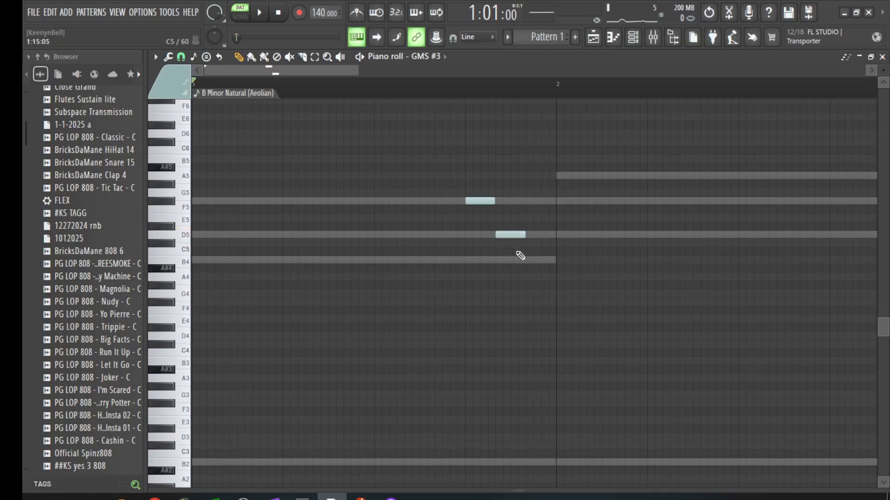
pyautogui.click(529, 260)
pyautogui.press('space')
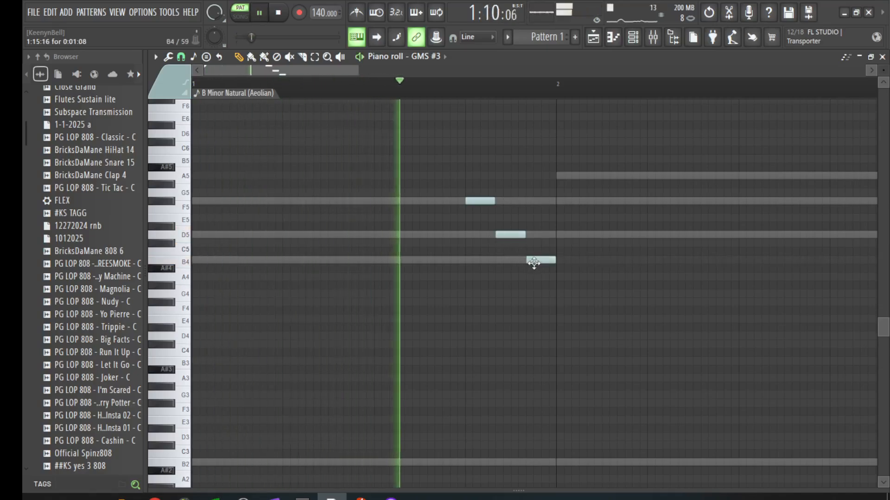
pyautogui.press('space')
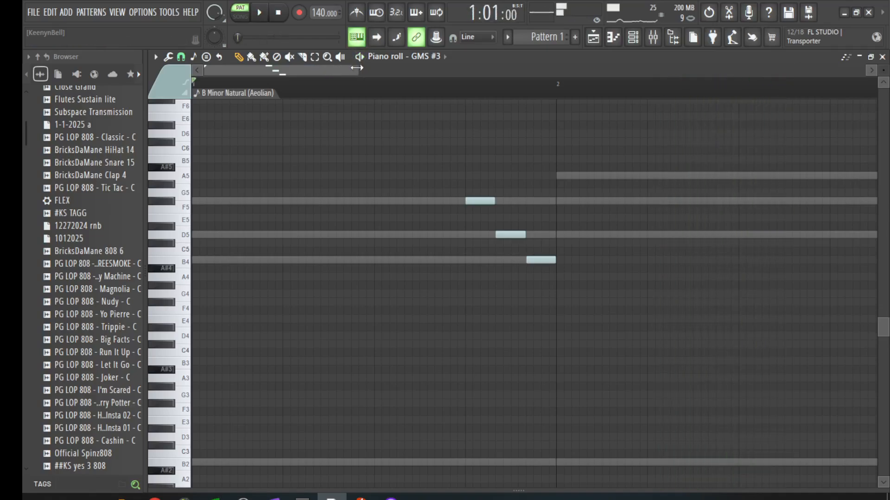
pyautogui.scroll(-4, 615, 112)
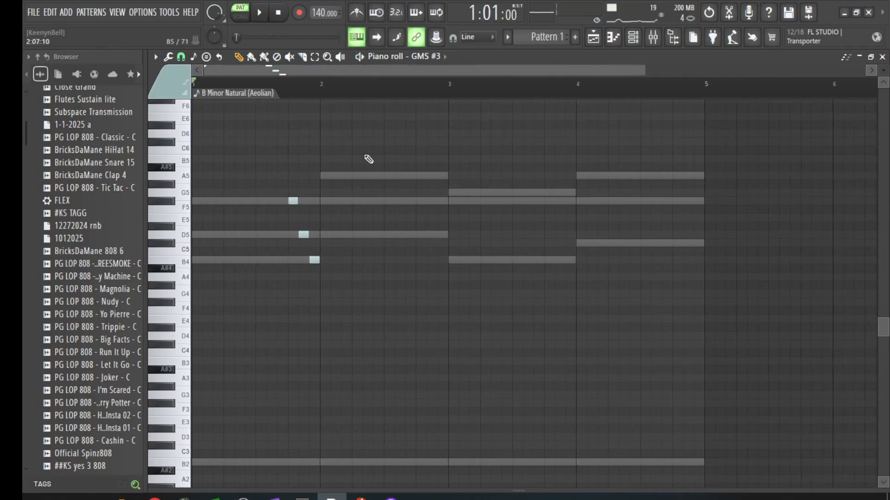
# Step: Pencil in a short G5, F♯5, B4 run late in bar 3 and preview it
pyautogui.scroll(2, 561, 120)
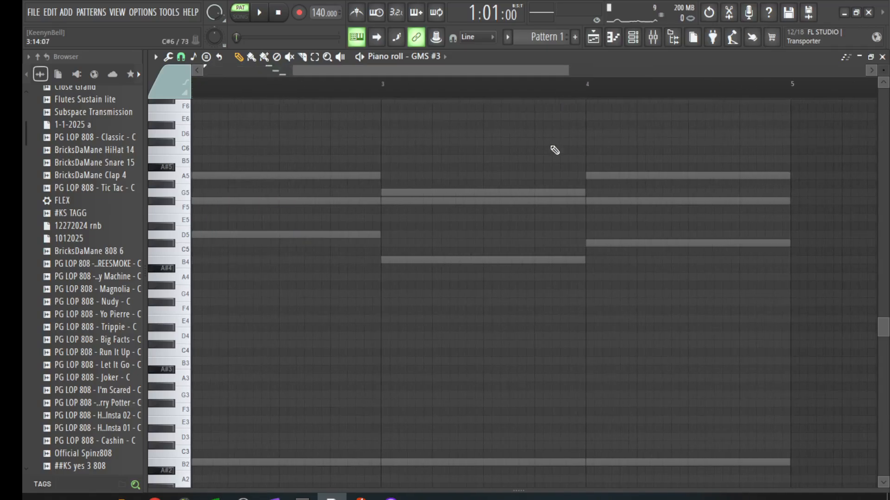
pyautogui.click(539, 193)
pyautogui.click(553, 201)
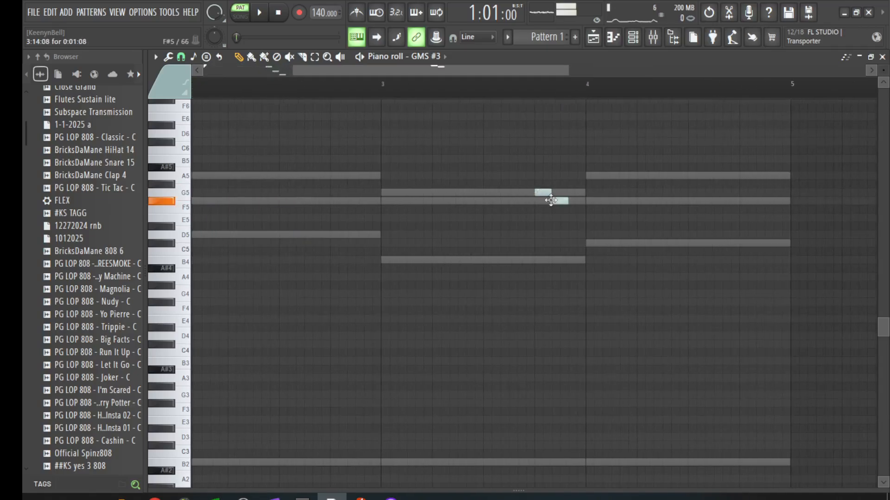
pyautogui.click(575, 264)
pyautogui.moveTo(502, 65); pyautogui.dragTo(342, 68)
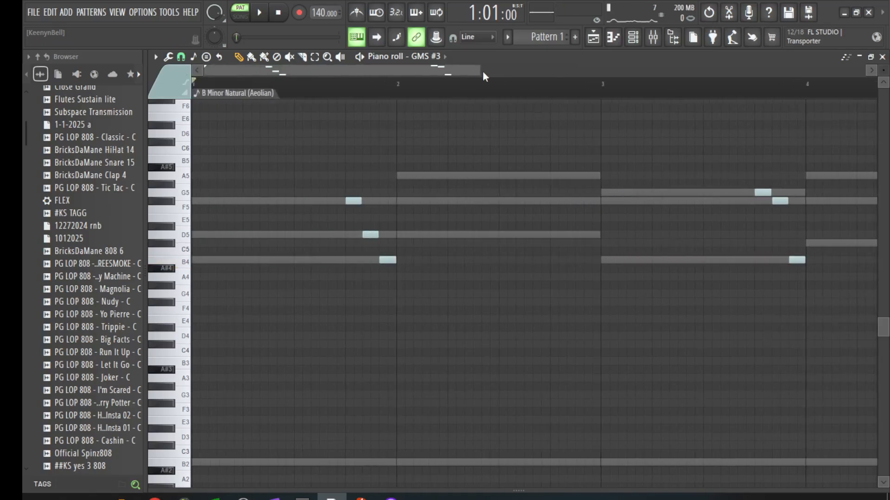
pyautogui.moveTo(476, 70); pyautogui.dragTo(492, 99)
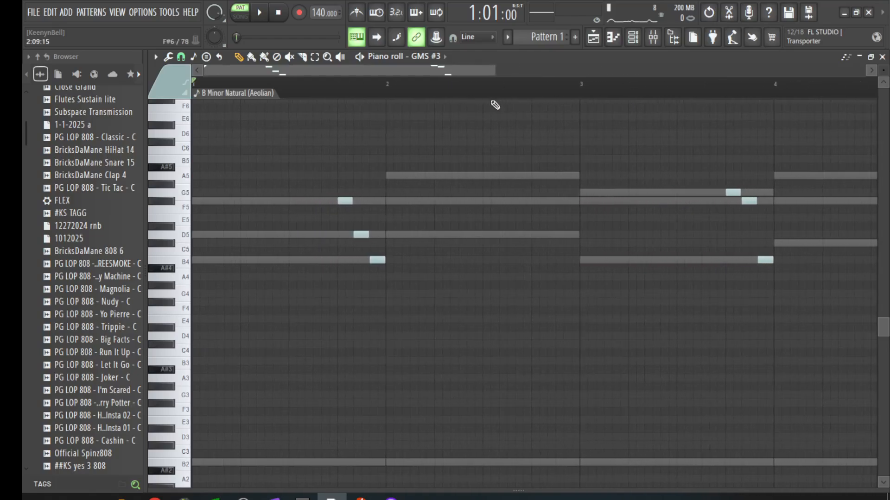
pyautogui.press('space')
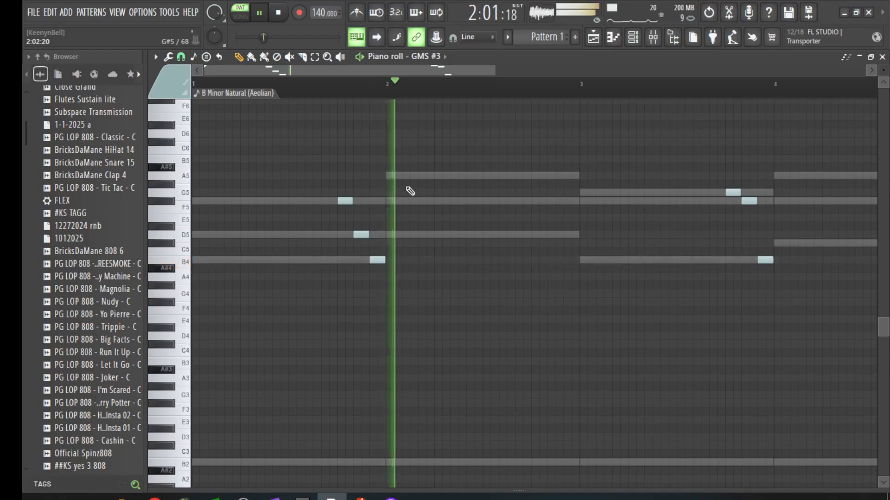
# Step: Raise the bar-2 note to A5, nudge run notes later, and move B4 to C5 after bar 4
pyautogui.scroll(3, 320, 91)
pyautogui.press('space')
pyautogui.press('space')
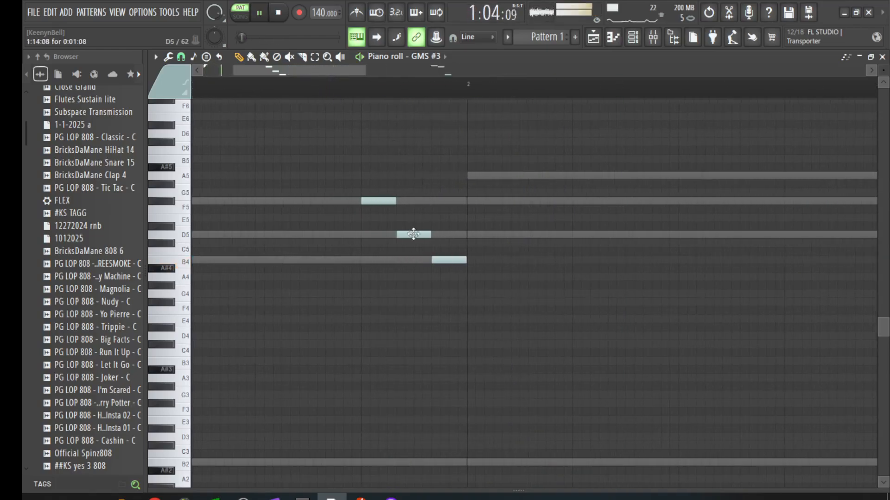
pyautogui.press('space')
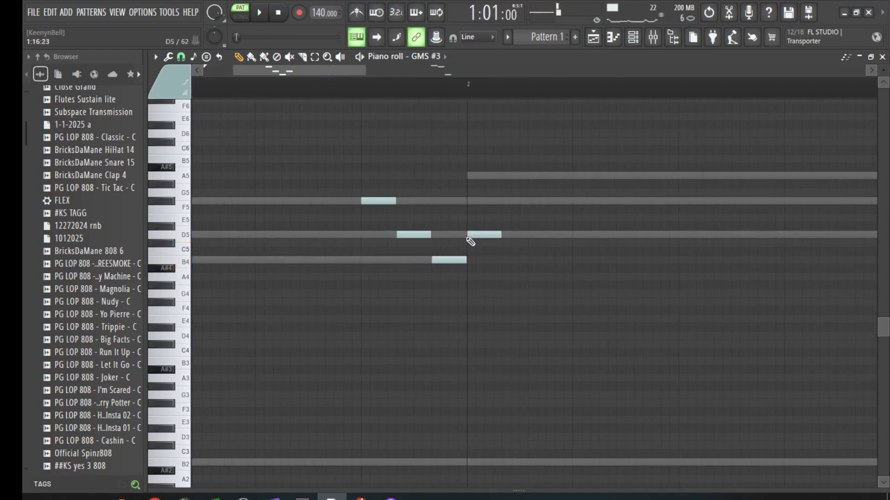
pyautogui.moveTo(471, 234); pyautogui.dragTo(472, 176)
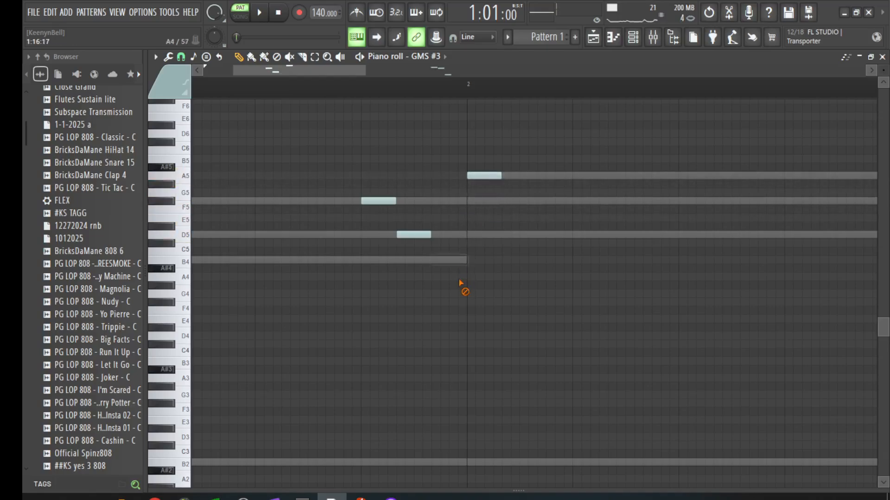
pyautogui.press('space')
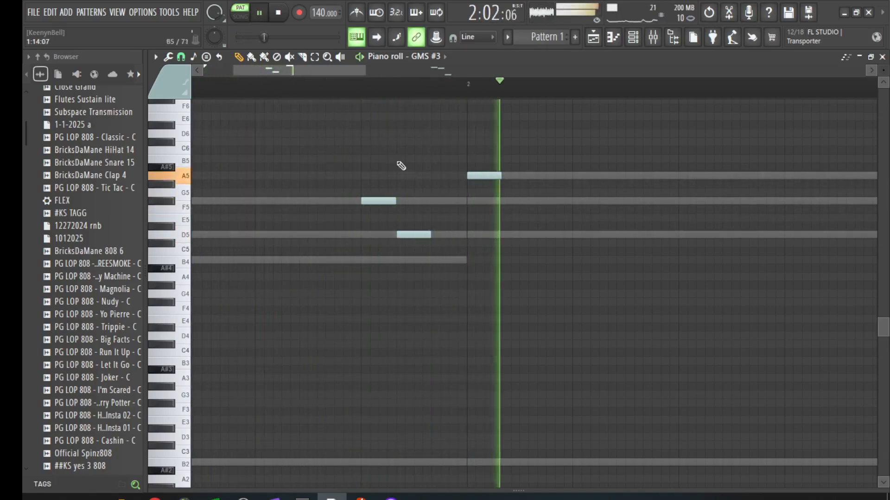
pyautogui.press('space')
pyautogui.moveTo(423, 235); pyautogui.dragTo(432, 237)
pyautogui.press('space')
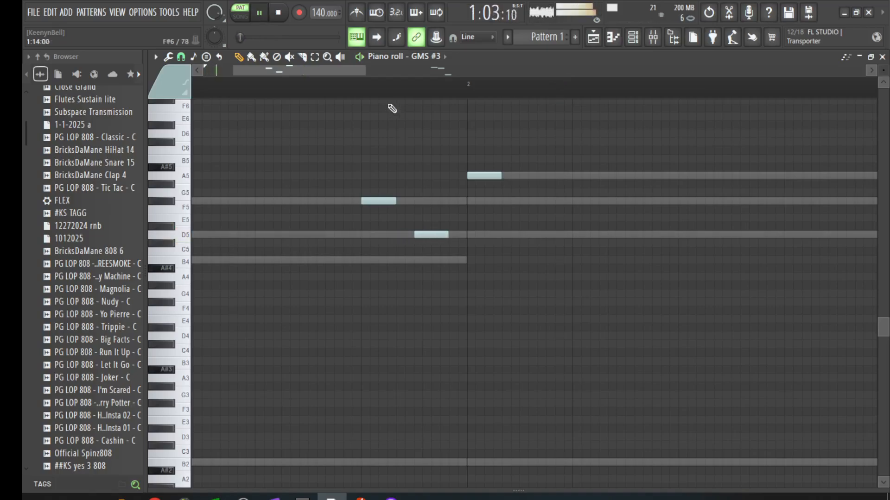
pyautogui.scroll(-2, 419, 77)
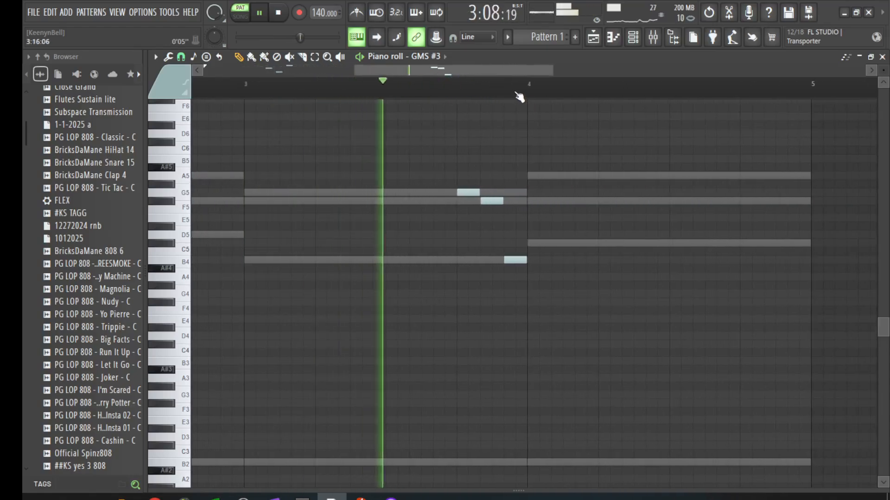
pyautogui.scroll(2, 532, 88)
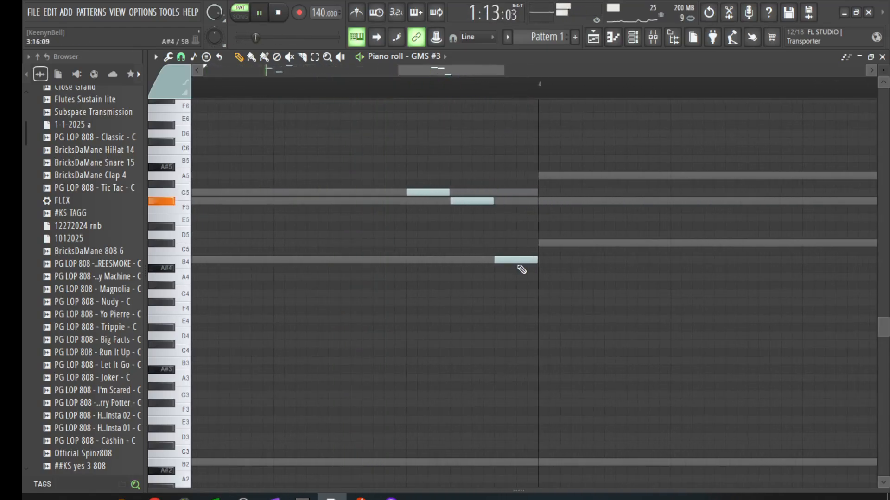
pyautogui.moveTo(521, 260); pyautogui.dragTo(565, 240)
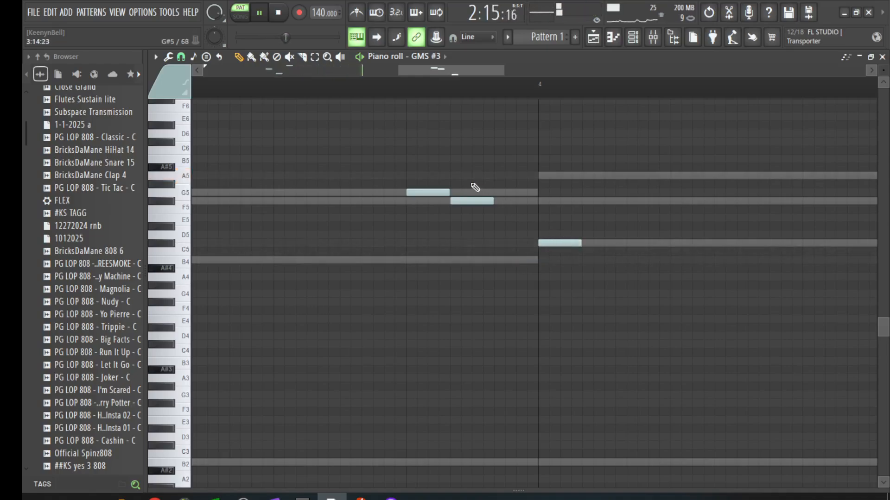
pyautogui.moveTo(472, 201); pyautogui.dragTo(494, 202)
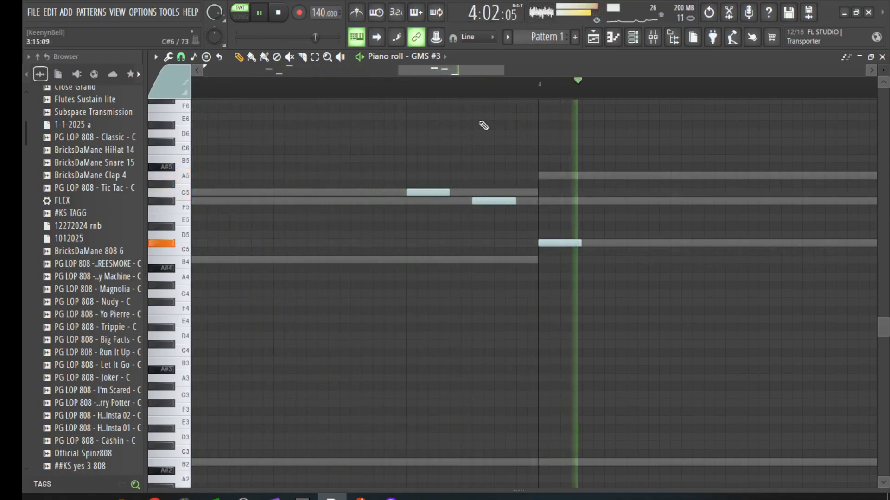
pyautogui.moveTo(485, 67); pyautogui.dragTo(304, 72)
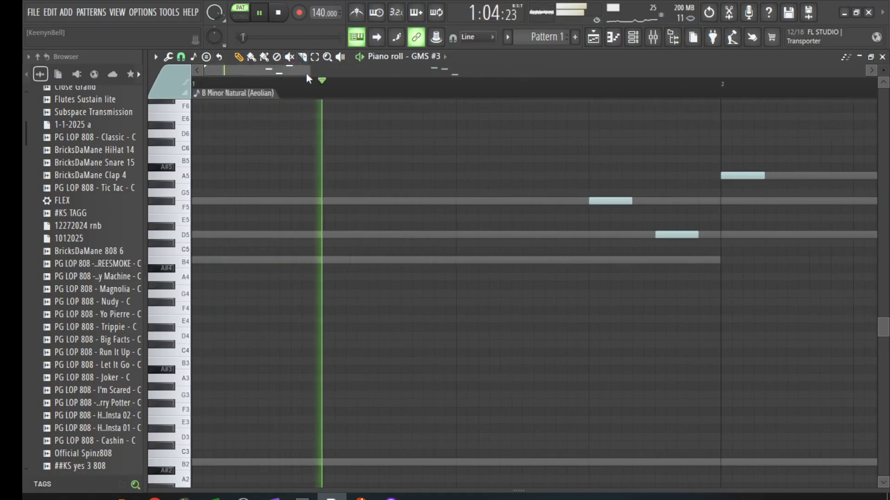
# Step: Place a short B4 note at the start of bar 3 and preview the pattern
pyautogui.press('space')
pyautogui.moveTo(225, 259)
pyautogui.mouseDown()
pyautogui.moveTo(204, 259)
pyautogui.moveTo(139, 335)
pyautogui.moveTo(60, 477)
pyautogui.moveTo(88, 260)
pyautogui.mouseUp()
pyautogui.press('space')
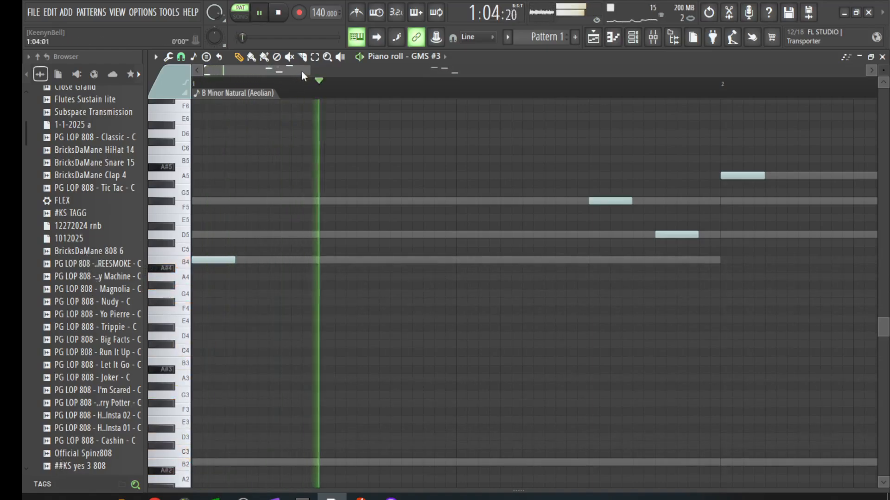
pyautogui.moveTo(310, 70); pyautogui.dragTo(699, 150)
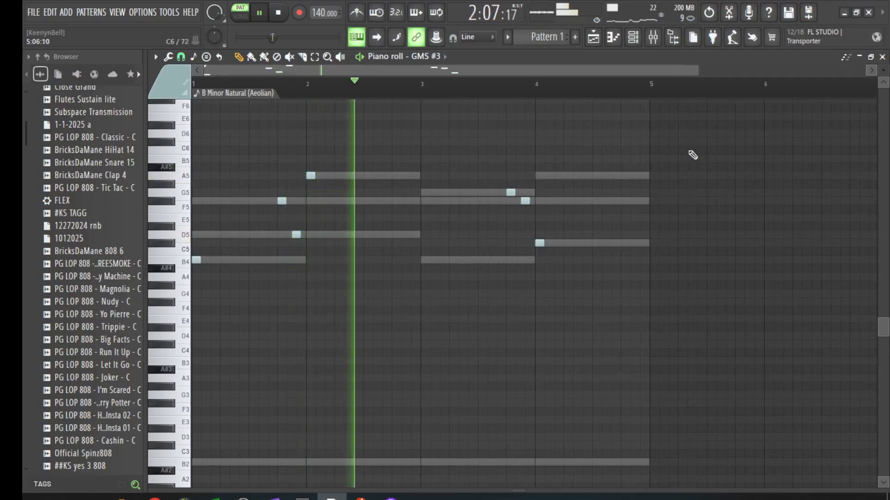
pyautogui.press('space')
pyautogui.scroll(4, 427, 97)
pyautogui.scroll(1, 398, 264)
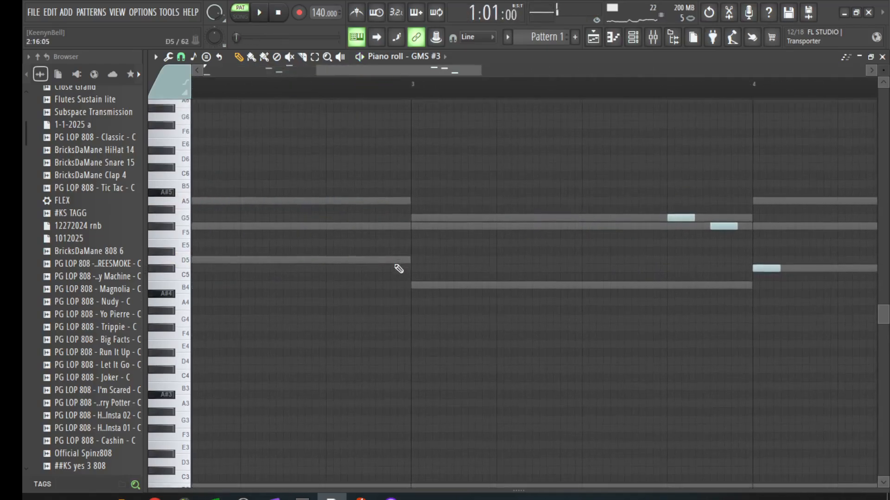
pyautogui.click(416, 287)
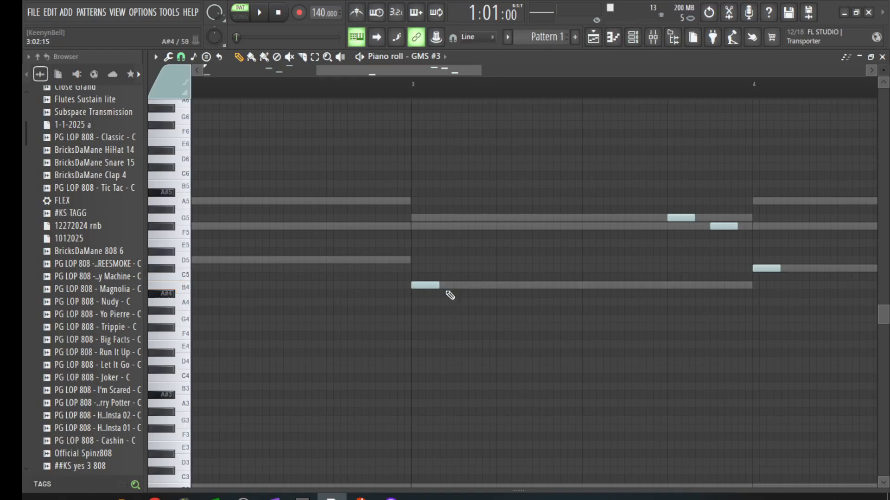
pyautogui.press('space')
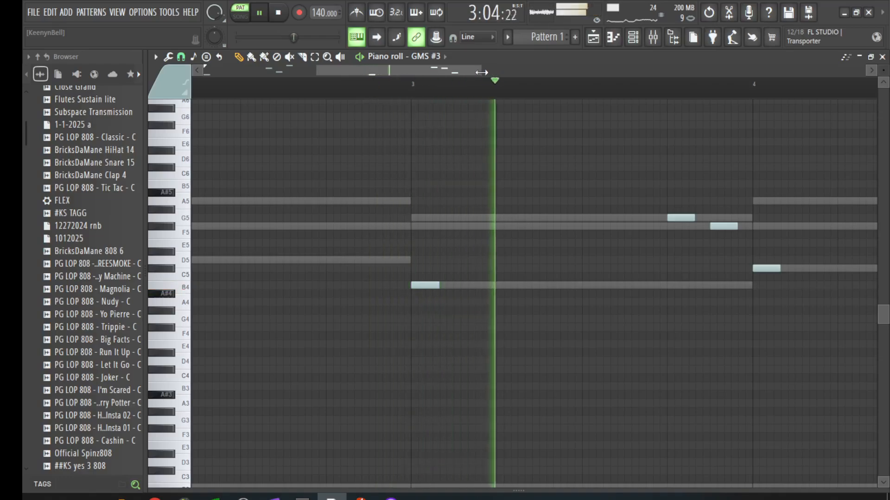
# Step: Add short A5, F5 and D5 notes across bar 4
pyautogui.moveTo(482, 73); pyautogui.dragTo(675, 73)
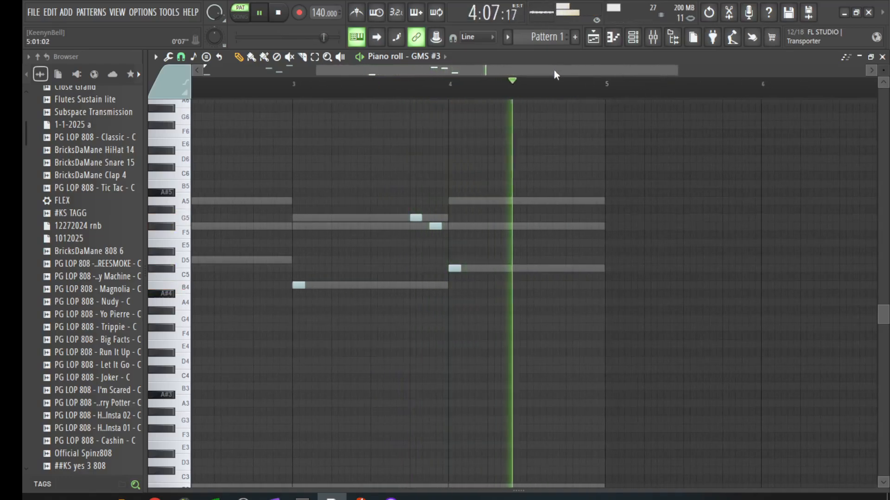
pyautogui.moveTo(554, 70); pyautogui.dragTo(675, 84)
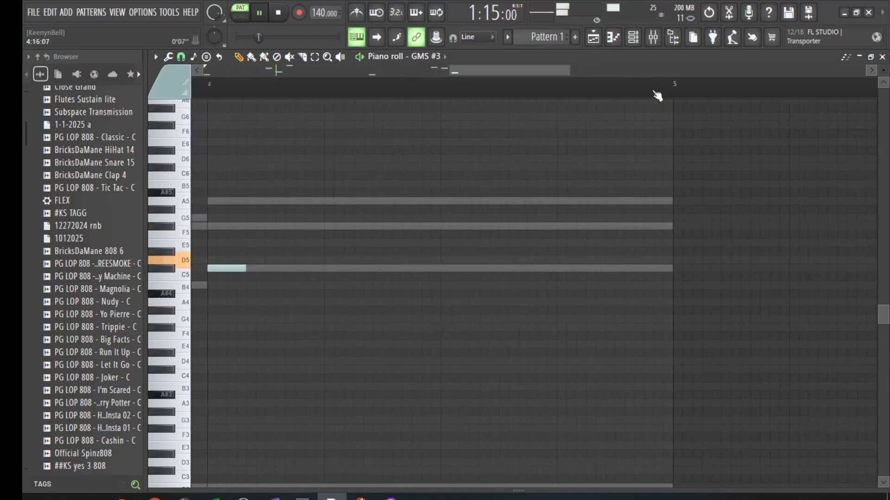
pyautogui.click(501, 201)
pyautogui.click(561, 226)
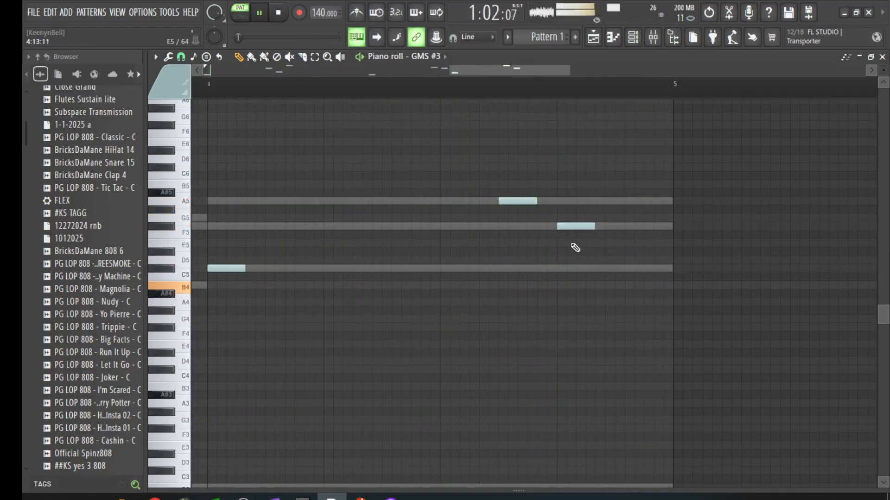
pyautogui.click(618, 269)
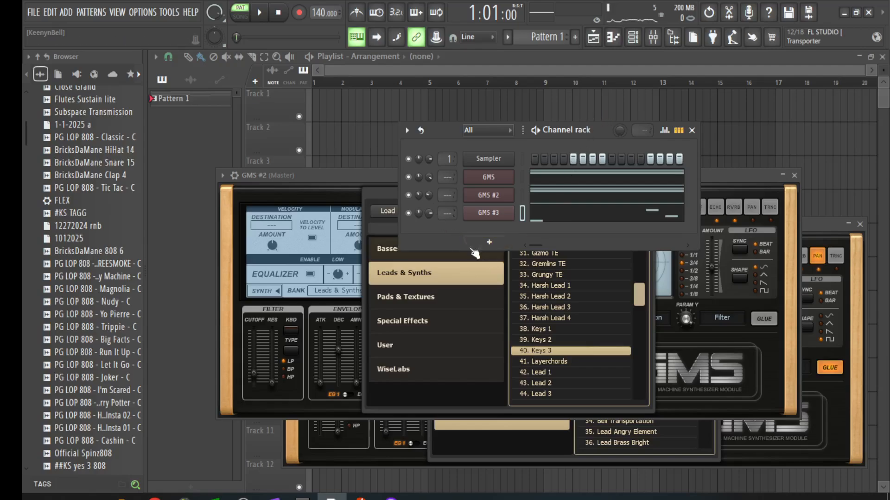
# Step: Audition the Lead 1 and Keys 1 presets on GMS #2 during playback
pyautogui.press('space')
pyautogui.click(548, 373)
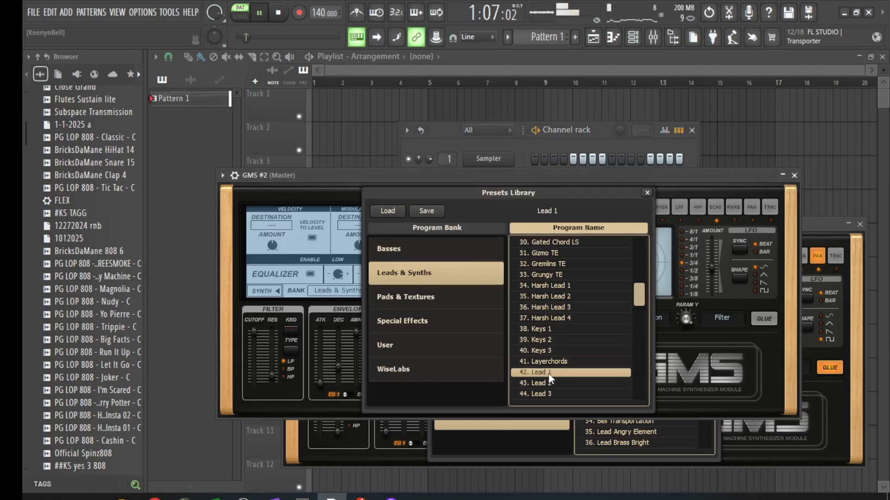
pyautogui.scroll(-1, 549, 375)
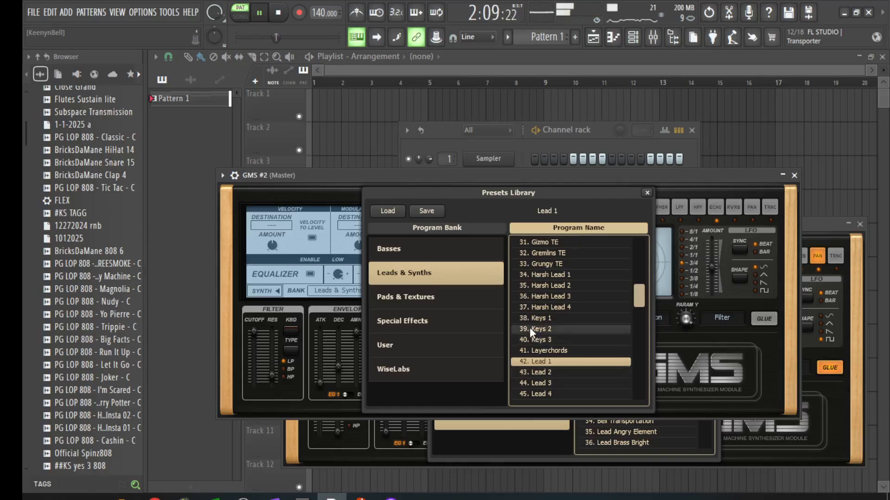
pyautogui.click(507, 143)
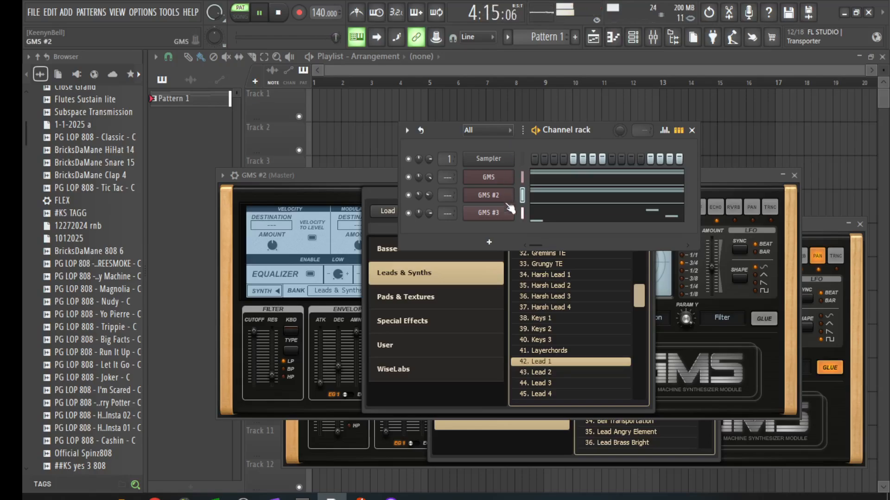
pyautogui.click(543, 318)
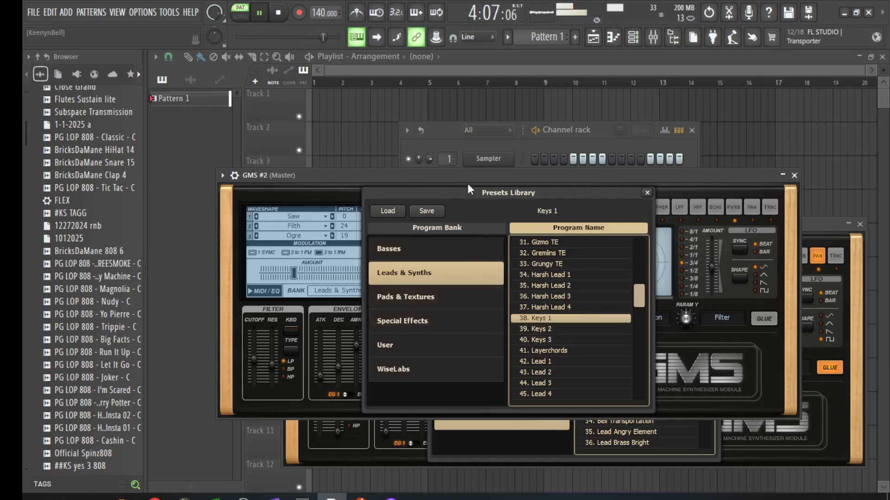
pyautogui.moveTo(468, 185); pyautogui.dragTo(526, 187)
pyautogui.press('space')
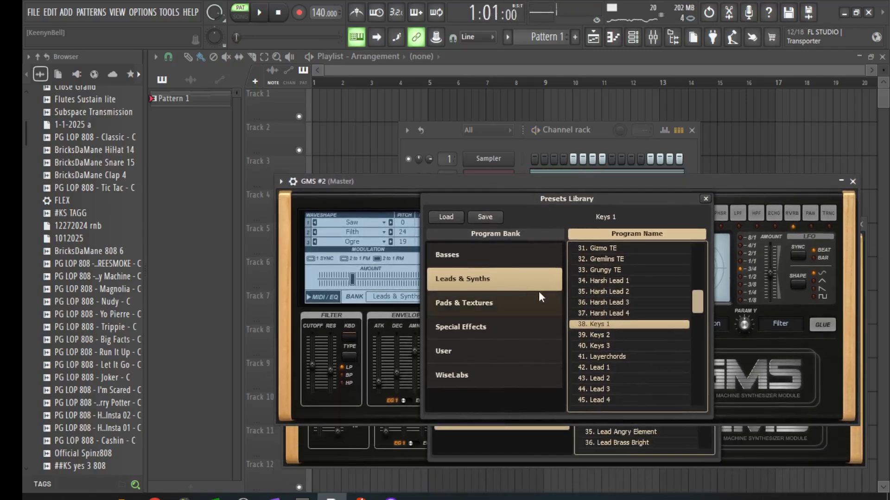
# Step: Load WiseLabs 33. Bell Pure Crystal on GMS #2 and play it back
pyautogui.click(486, 383)
pyautogui.scroll(-1, 642, 366)
pyautogui.scroll(-10, 642, 365)
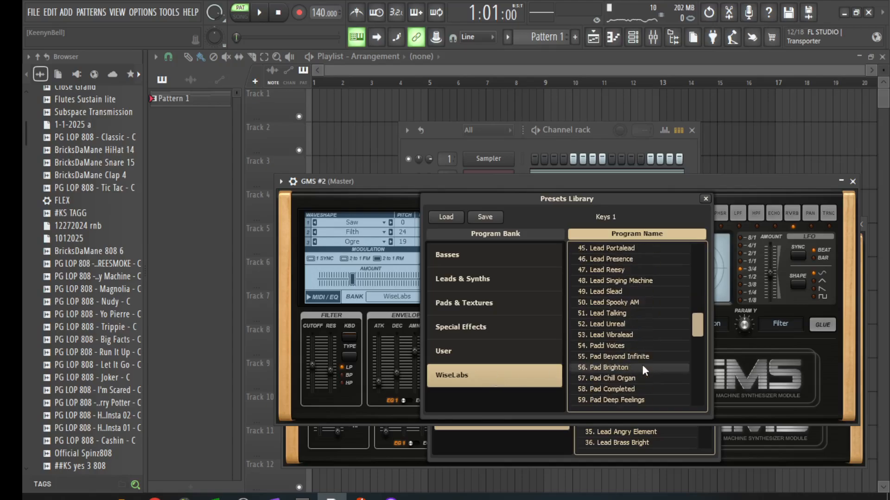
pyautogui.scroll(4, 642, 365)
pyautogui.scroll(10, 642, 363)
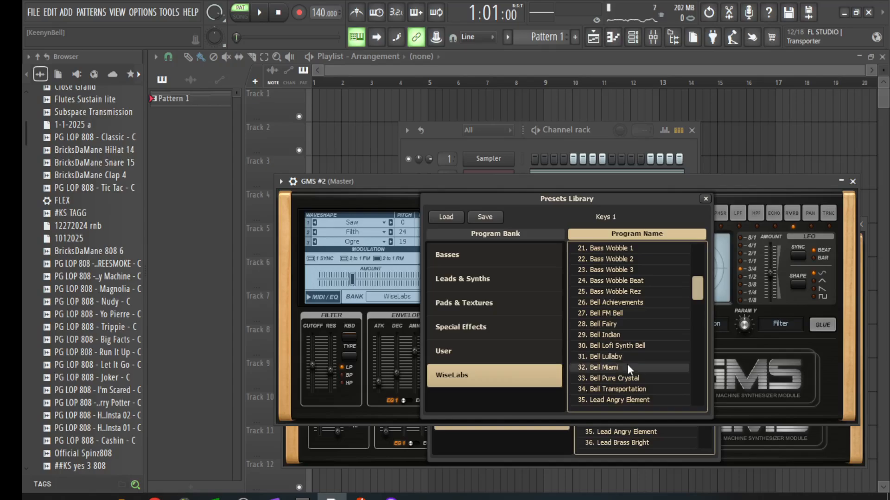
pyautogui.click(621, 377)
pyautogui.press('space')
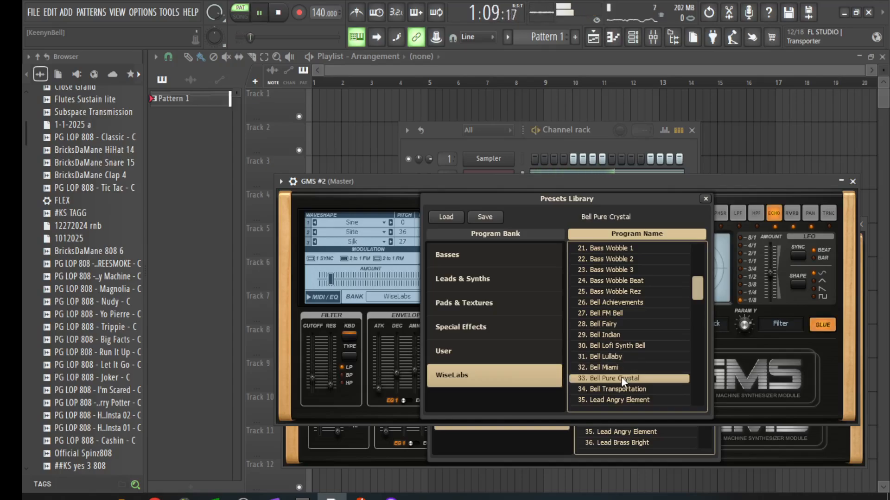
pyautogui.click(524, 141)
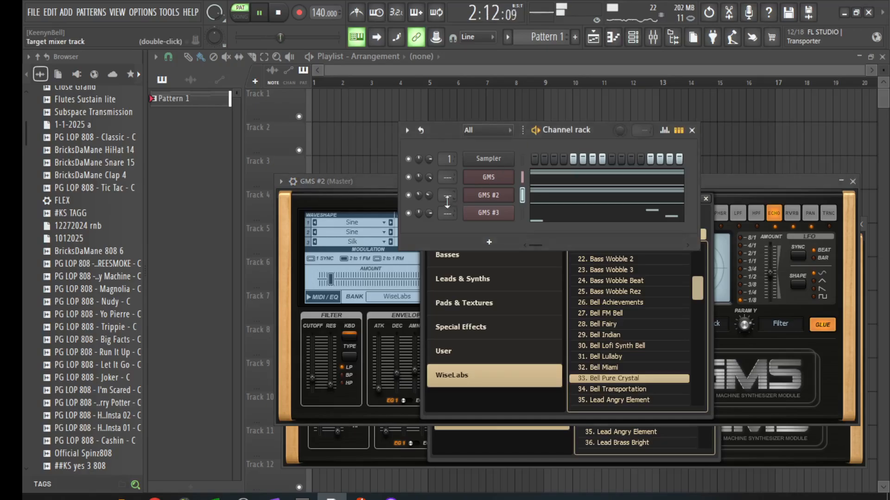
# Step: Open GMS #3's WiseLabs presets and audition 100. Synth Toy Harp
pyautogui.click(491, 212)
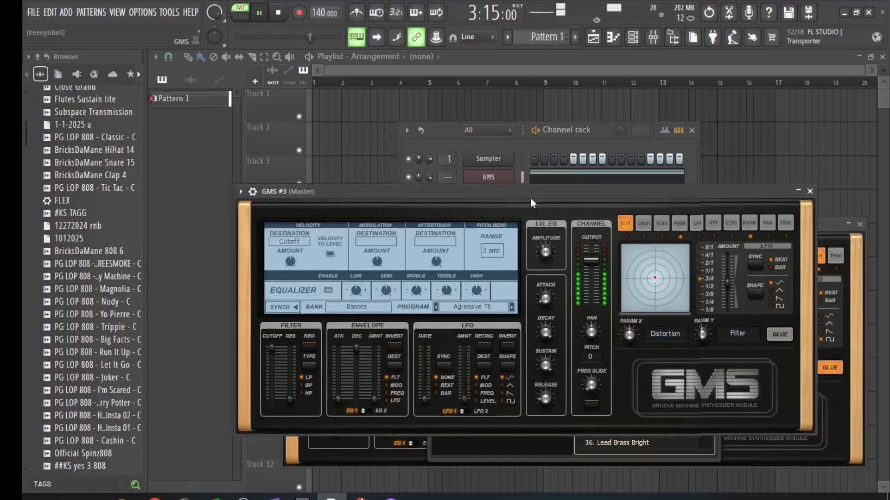
pyautogui.moveTo(529, 195); pyautogui.dragTo(590, 141)
pyautogui.press('space')
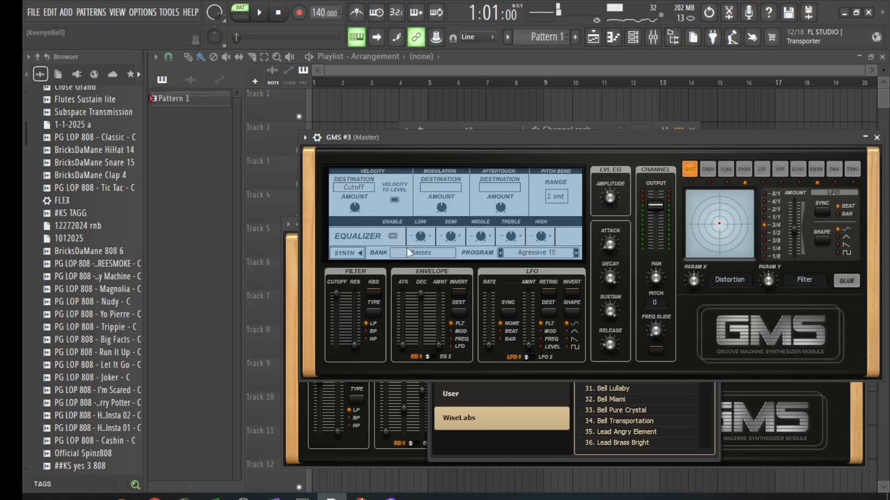
pyautogui.click(414, 253)
pyautogui.click(568, 337)
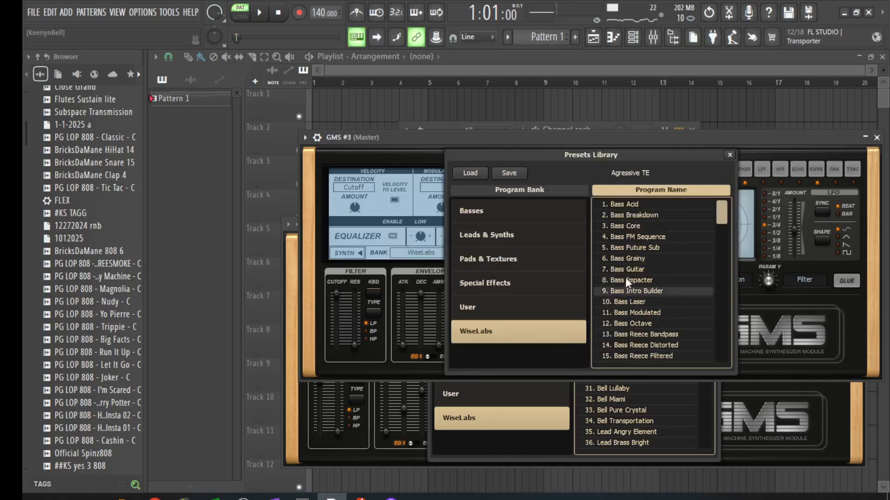
pyautogui.scroll(-9, 625, 272)
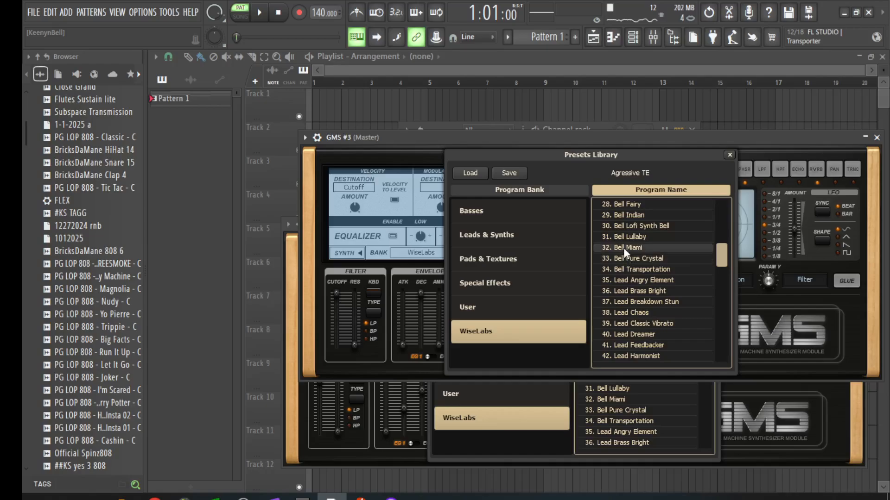
pyautogui.scroll(-10, 610, 328)
pyautogui.scroll(-8, 611, 325)
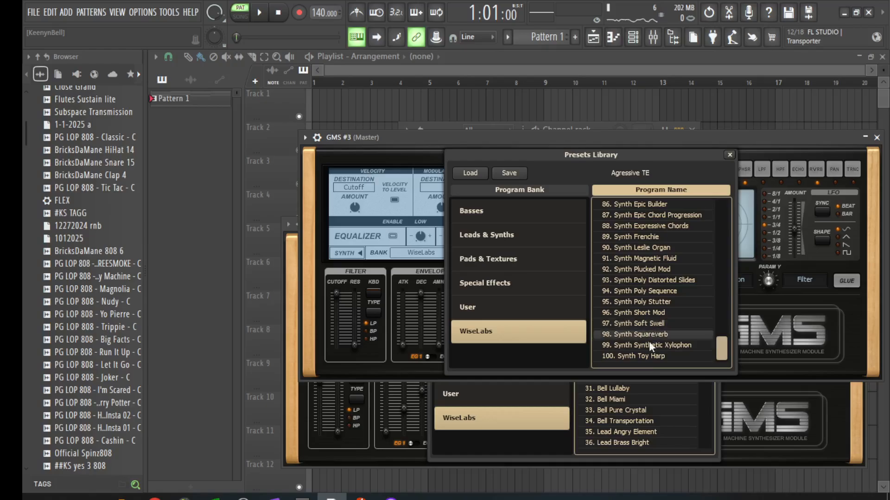
pyautogui.click(648, 356)
pyautogui.press('space')
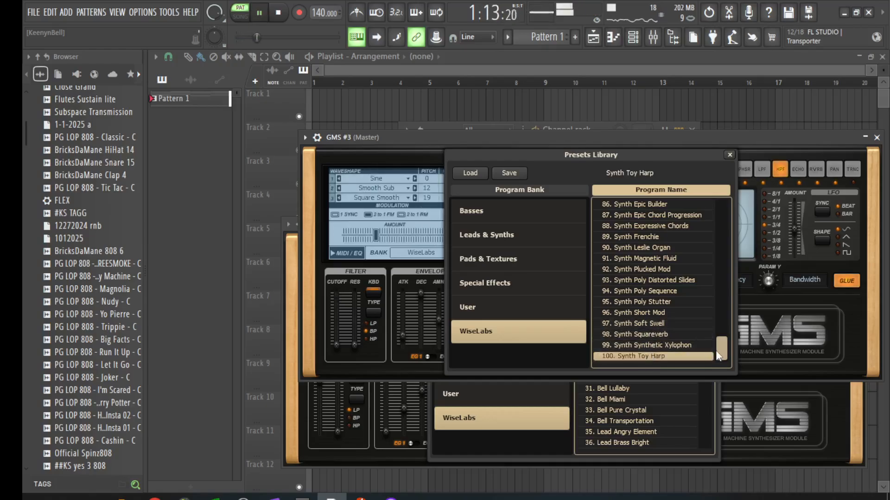
# Step: Switch GMS #3 to 98. Synth Squareverb and play it back
pyautogui.scroll(14, 686, 301)
pyautogui.scroll(14, 708, 277)
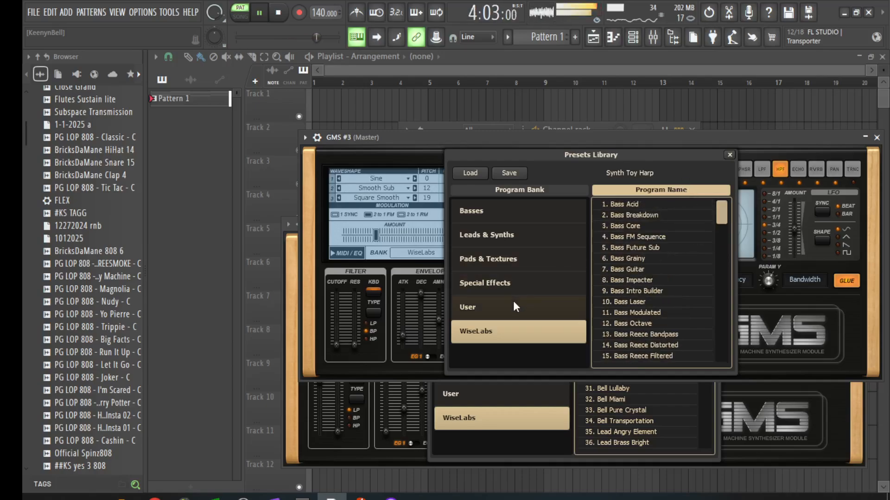
pyautogui.press('space')
pyautogui.scroll(-10, 635, 280)
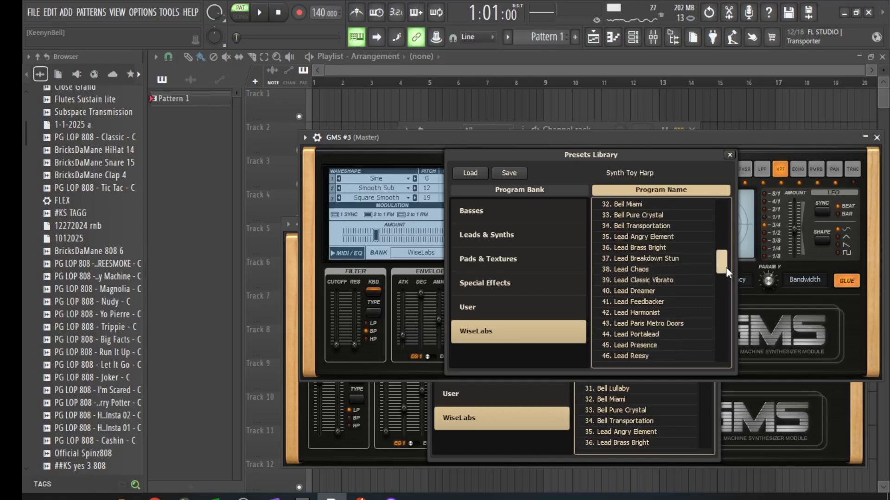
pyautogui.moveTo(726, 267); pyautogui.dragTo(728, 415)
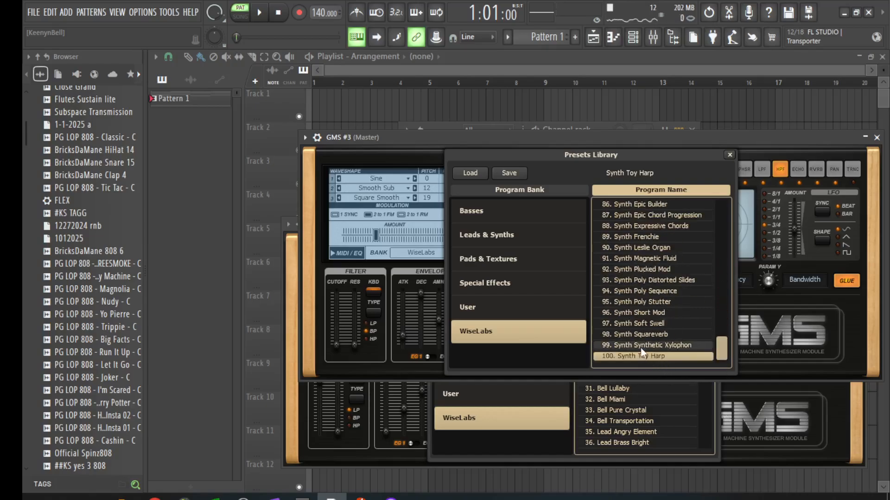
pyautogui.click(641, 334)
pyautogui.press('space')
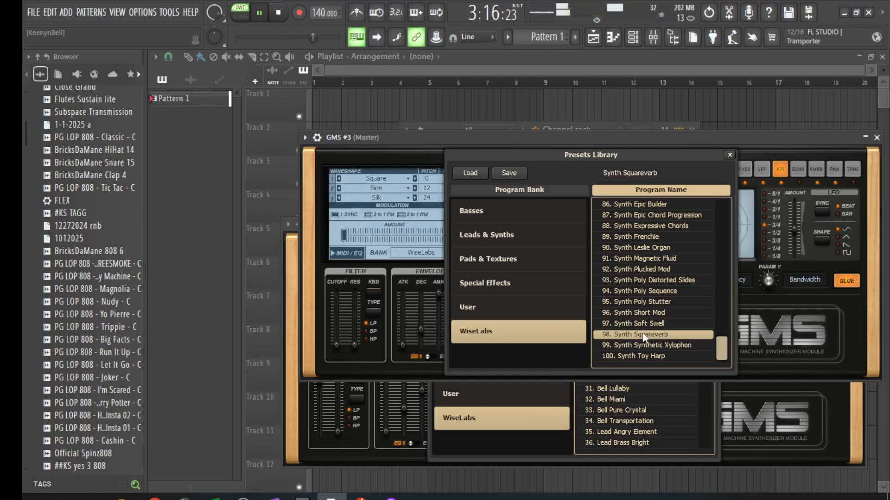
# Step: Compare the layers by muting GMS #2, GMS #3 and GMS and lowering the GMS volume
pyautogui.click(596, 124)
pyautogui.press('space')
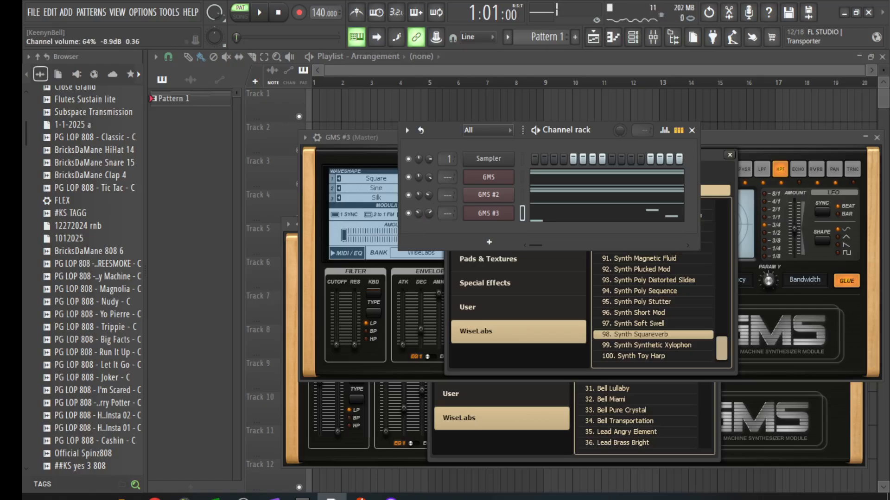
pyautogui.press('space')
pyautogui.press('space')
pyautogui.press('space')
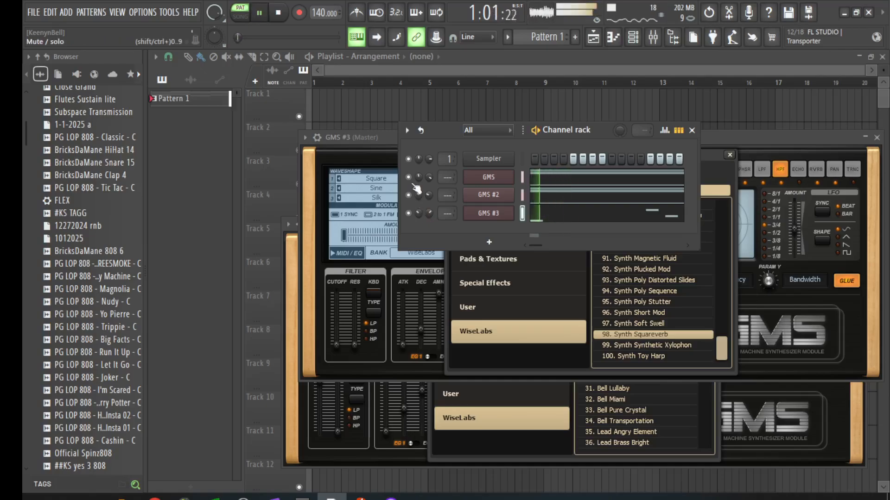
pyautogui.press('space')
pyautogui.click(409, 213)
pyautogui.click(408, 196)
pyautogui.press('space')
pyautogui.press('space')
pyautogui.press('space')
pyautogui.moveTo(429, 178); pyautogui.dragTo(429, 183)
pyautogui.press('space')
pyautogui.press('space')
# Step: Unmute GMS, raise GMS #2 to about 43%, trim GMS #3's volume, and stop playback
pyautogui.press('space')
pyautogui.press('space')
pyautogui.press('space')
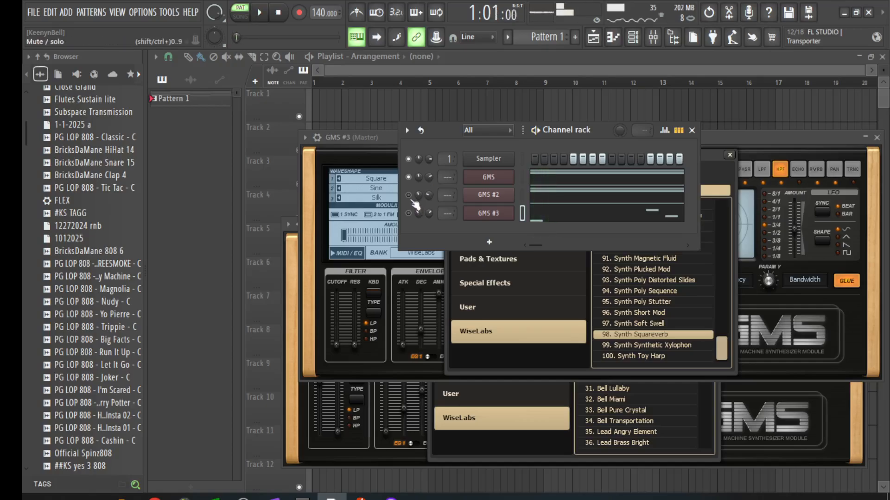
pyautogui.click(411, 177)
pyautogui.press('space')
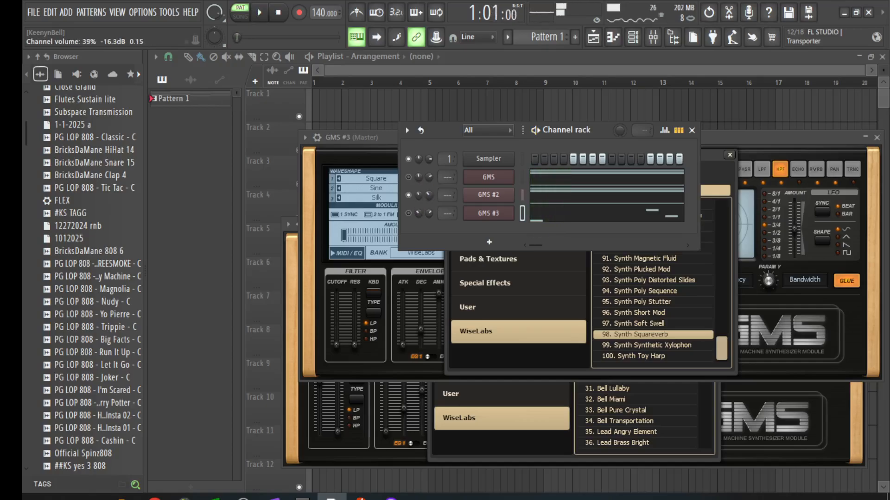
pyautogui.press('space')
pyautogui.press('space')
pyautogui.click(411, 178)
pyautogui.press('space')
pyautogui.press('space')
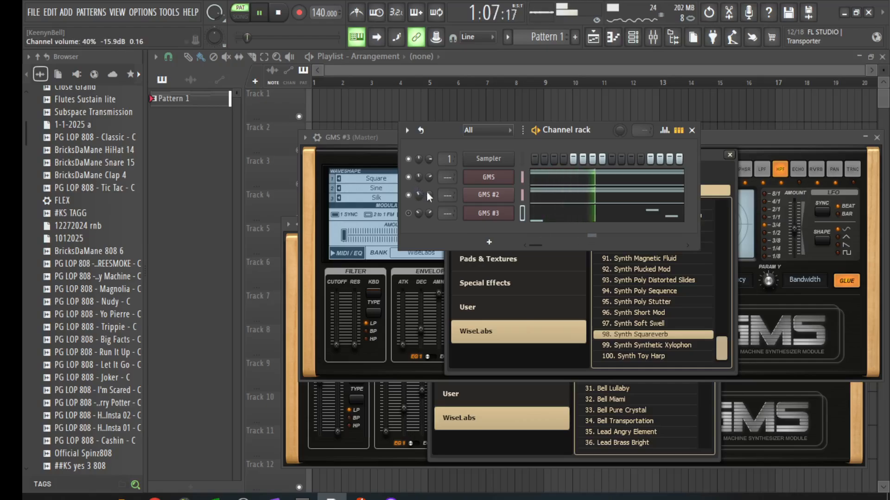
pyautogui.moveTo(429, 196); pyautogui.dragTo(429, 192)
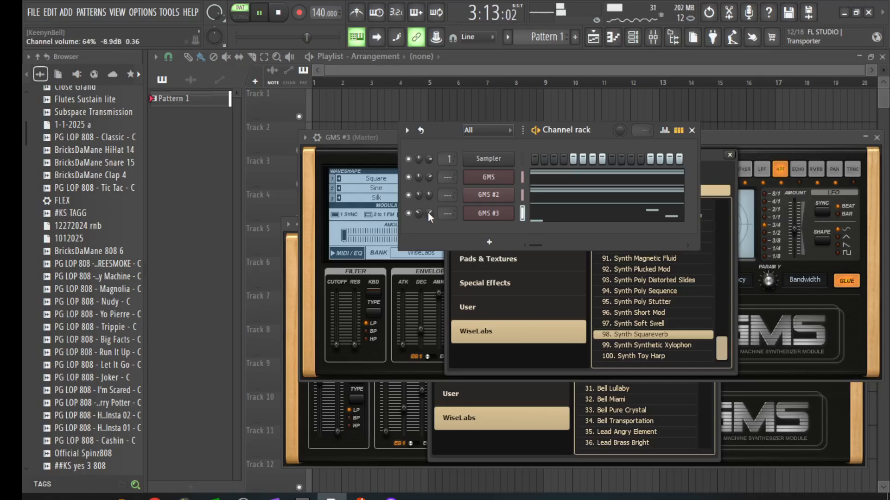
pyautogui.moveTo(428, 212); pyautogui.dragTo(428, 212)
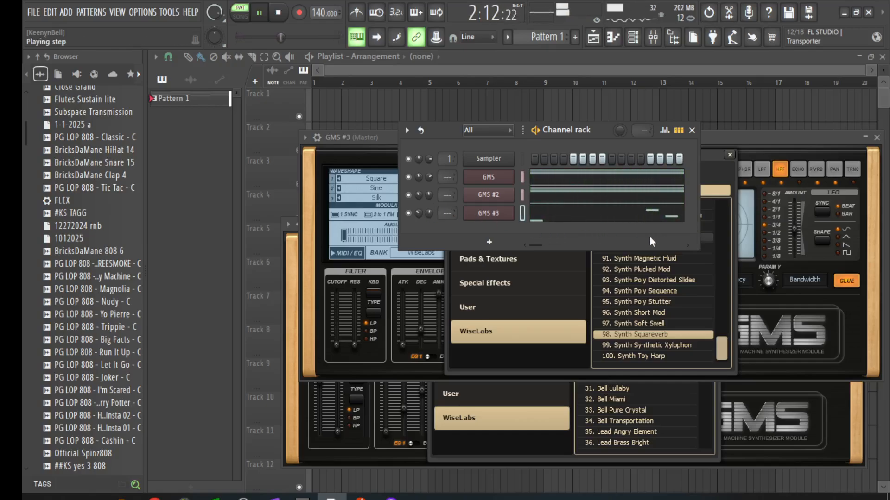
pyautogui.press('space')
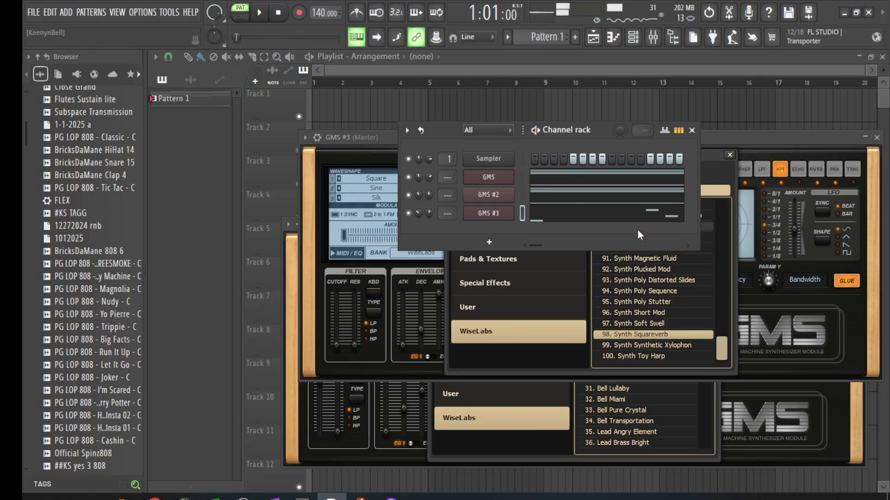
# Step: Bring OBS Studio forward, then slide its window far left to reveal FL Studio's synth windows
pyautogui.moveTo(242, 498)
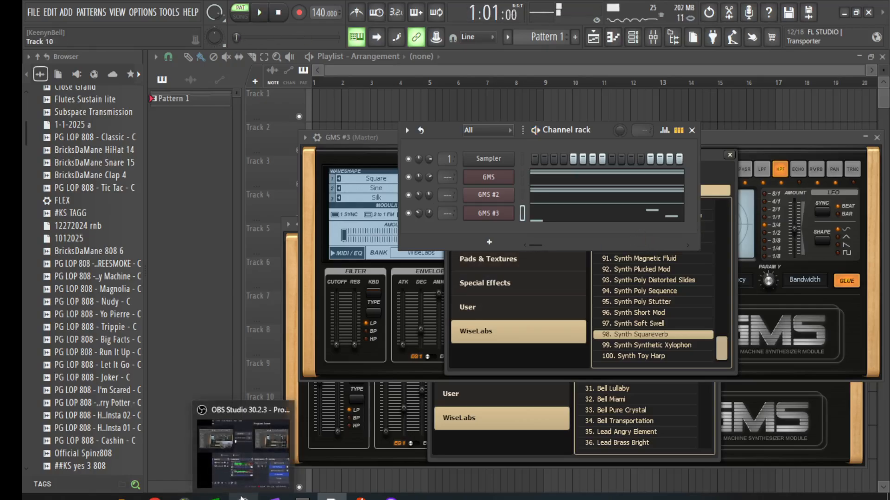
pyautogui.click(237, 430)
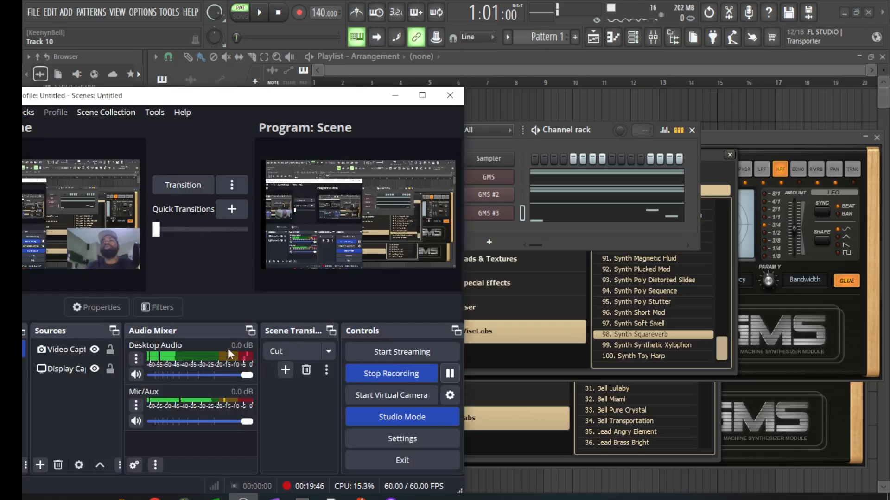
pyautogui.moveTo(180, 100); pyautogui.dragTo(272, 71)
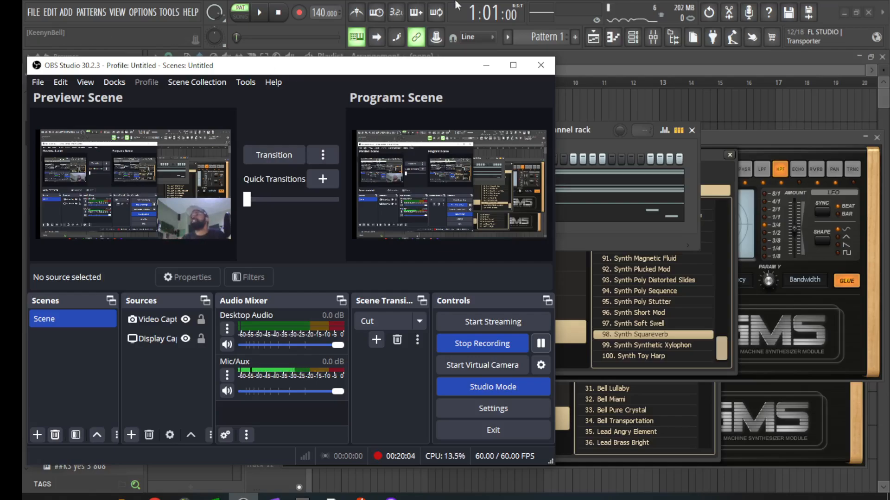
pyautogui.moveTo(463, 65); pyautogui.dragTo(124, 77)
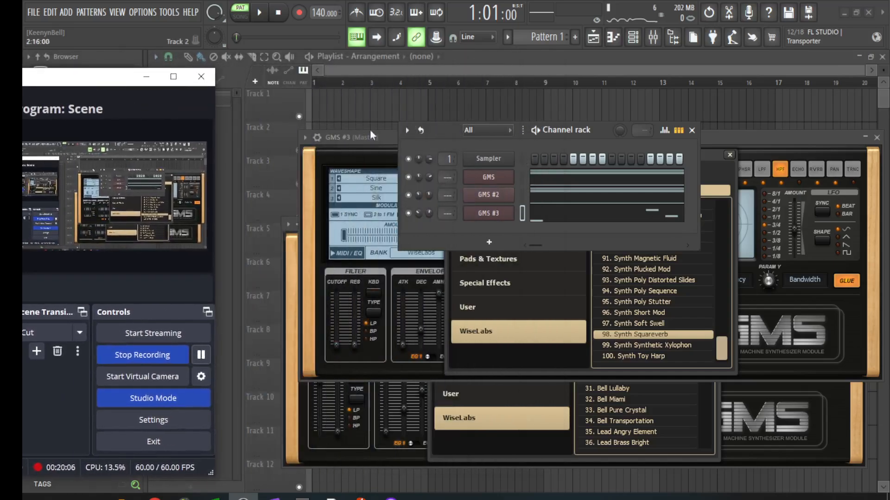
# Step: Close the GMS #3 and GMS windows and preset browser, then add a Sytrus channel
pyautogui.click(354, 145)
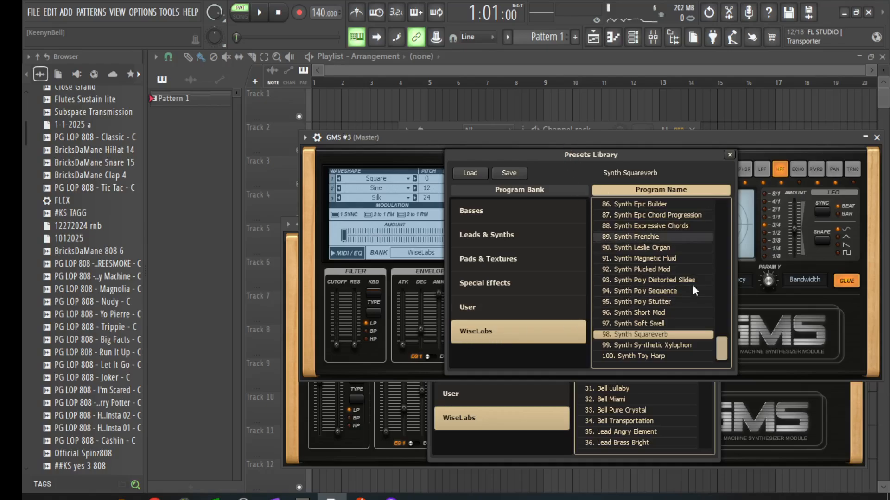
pyautogui.moveTo(721, 354); pyautogui.dragTo(721, 207)
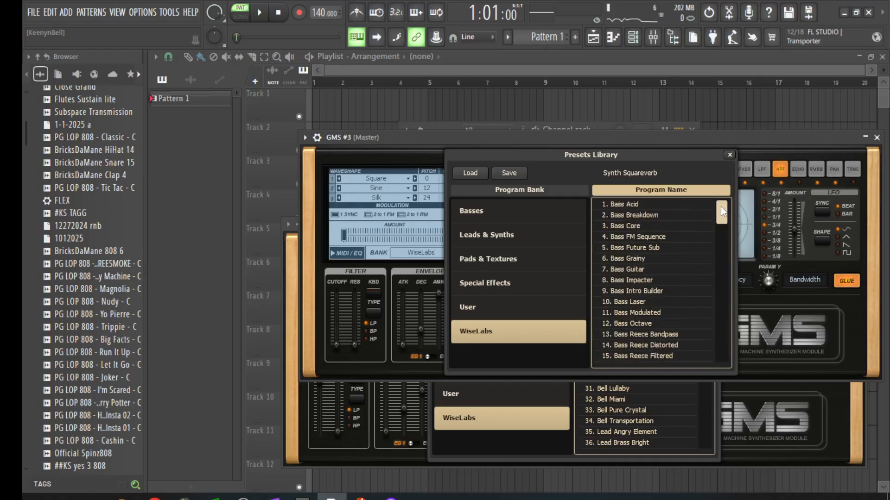
pyautogui.click(876, 137)
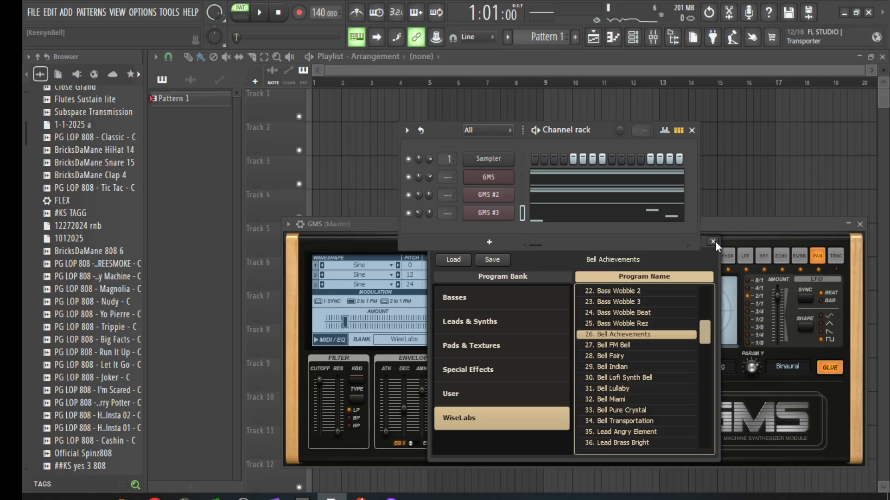
pyautogui.click(713, 242)
pyautogui.click(859, 224)
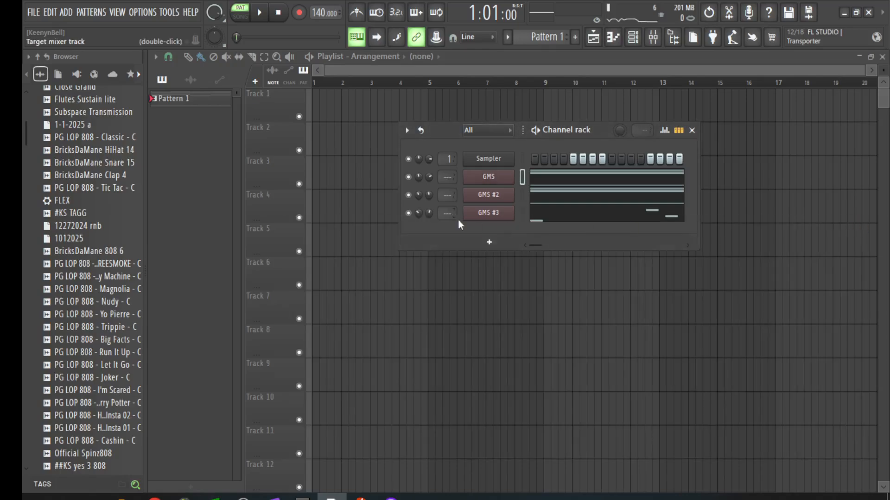
pyautogui.click(488, 242)
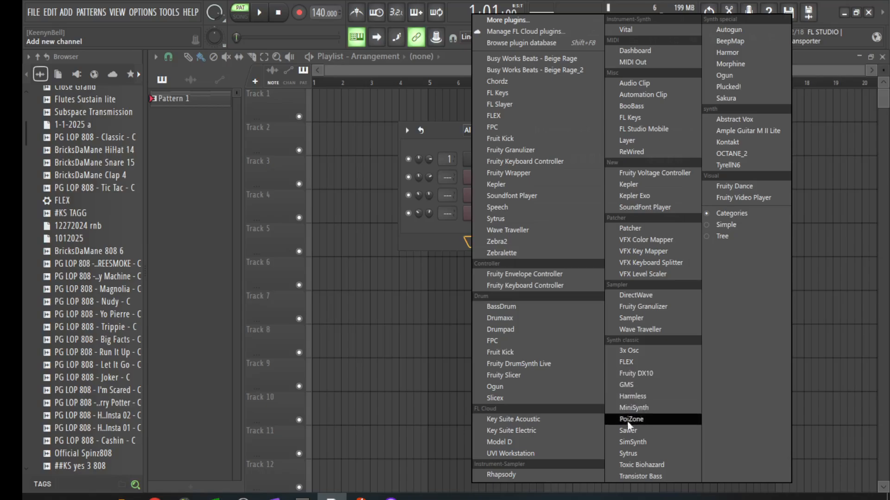
pyautogui.click(628, 453)
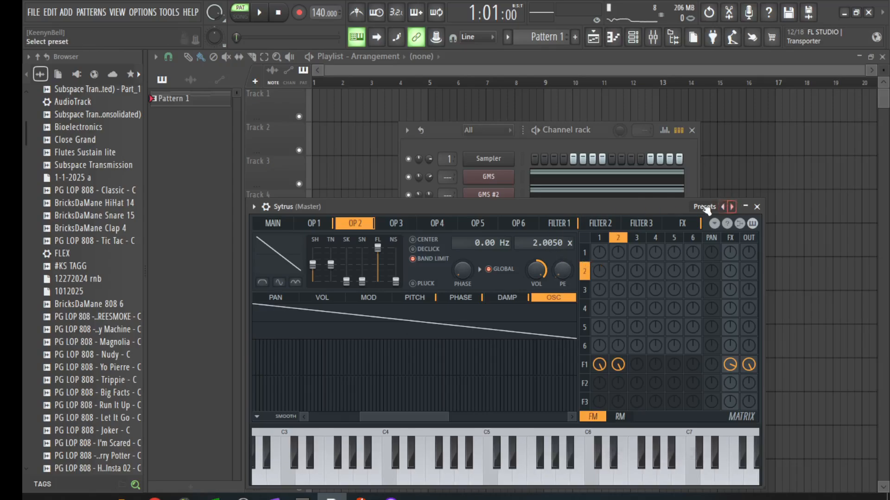
# Step: Raise the Sytrus window and scroll its preset list, picking one preset and reopening the list
pyautogui.moveTo(660, 204); pyautogui.dragTo(680, 128)
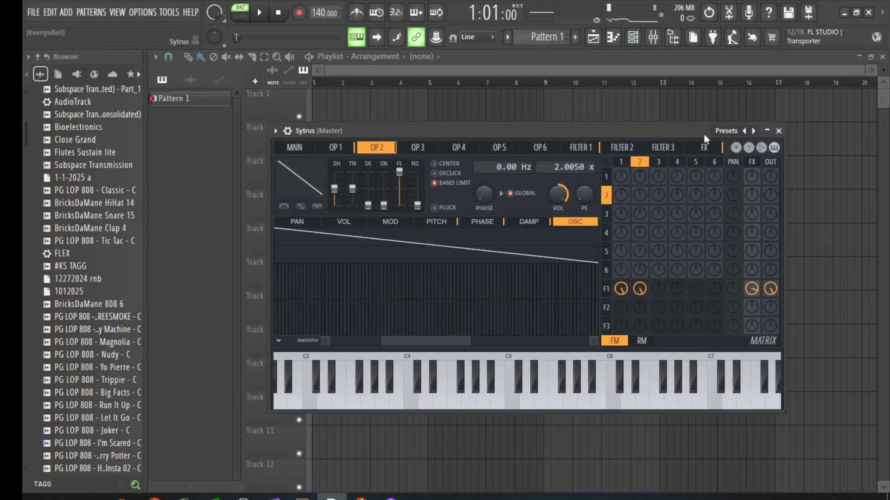
pyautogui.click(750, 131)
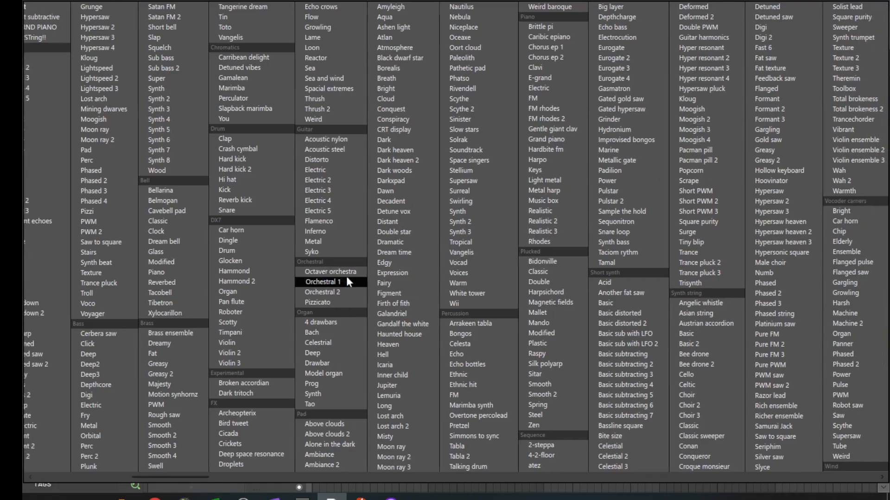
pyautogui.scroll(-4, 344, 278)
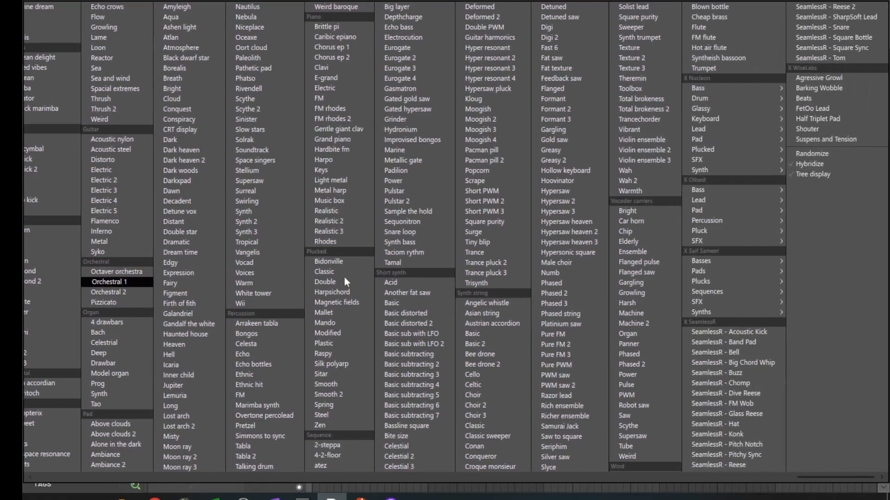
pyautogui.scroll(4, 343, 276)
pyautogui.scroll(-5, 344, 277)
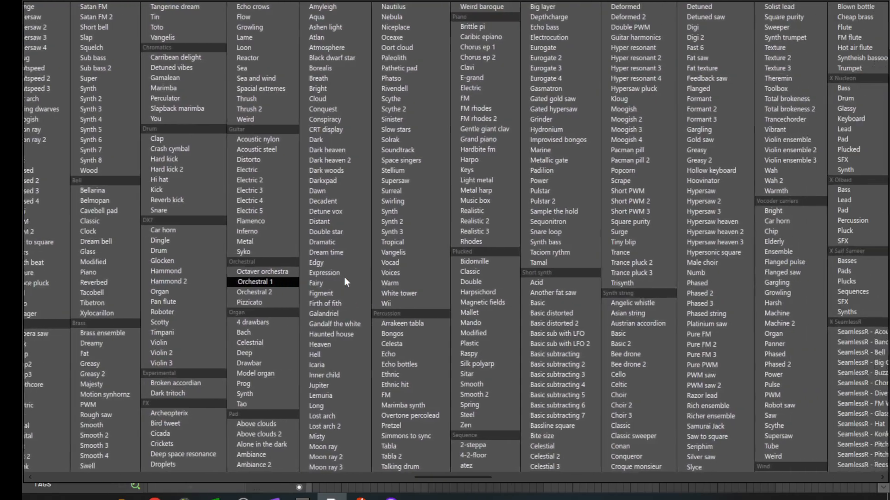
pyautogui.scroll(4, 344, 276)
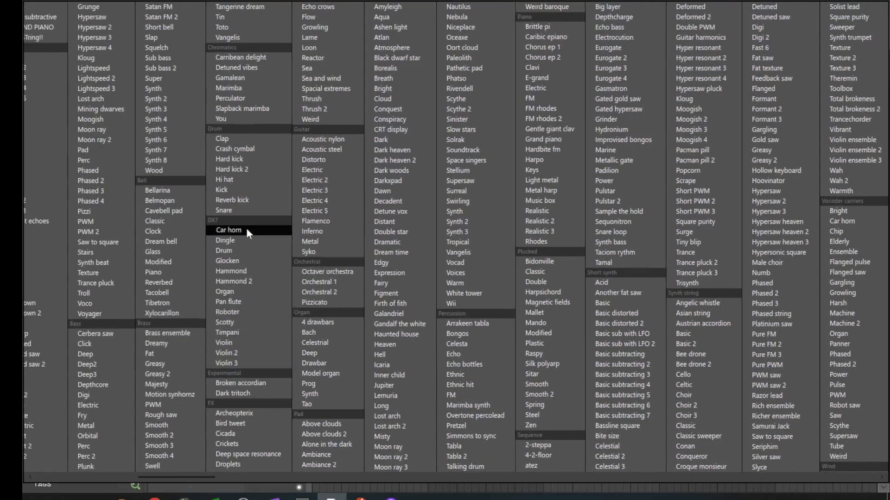
pyautogui.click(247, 311)
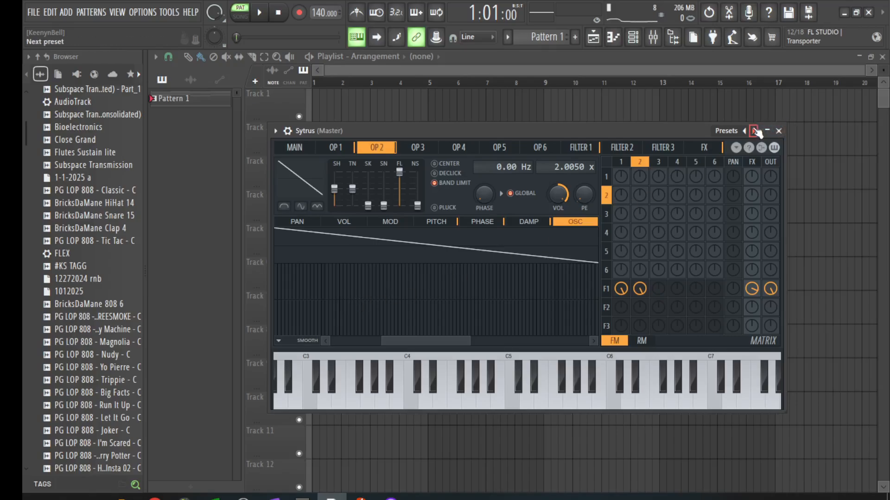
pyautogui.click(752, 130)
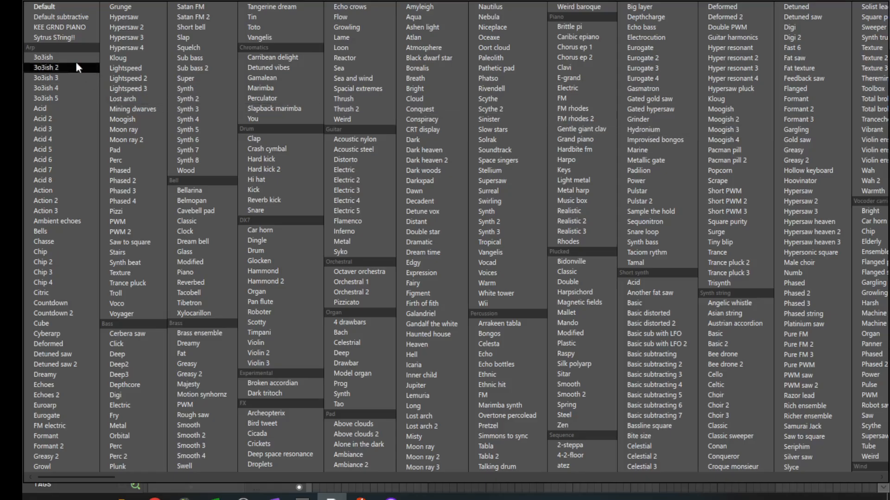
pyautogui.scroll(-2, 92, 73)
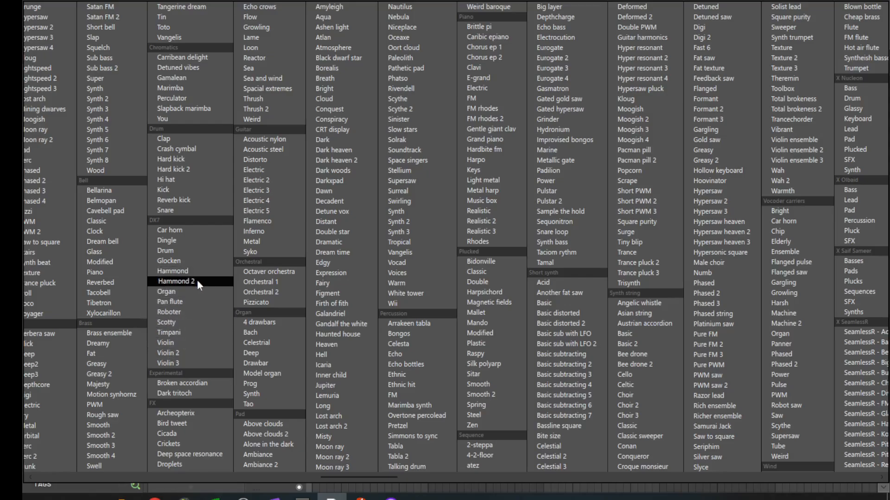
pyautogui.scroll(-3, 197, 280)
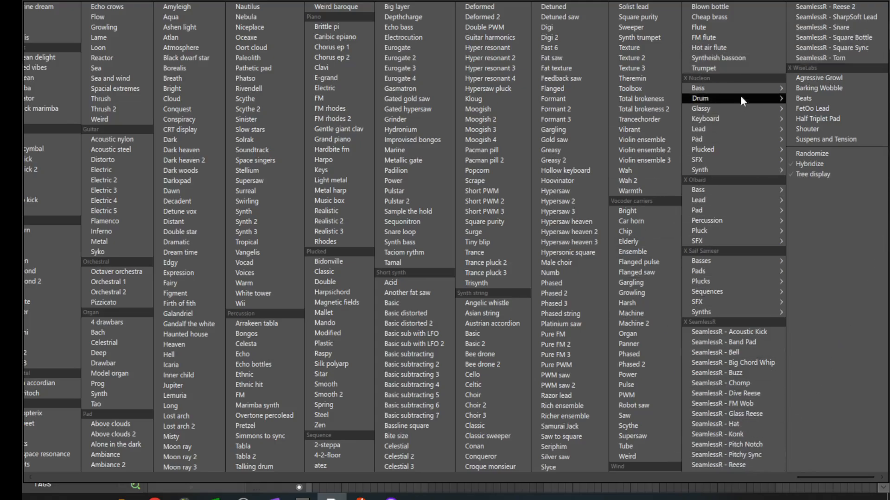
# Step: Browse the Nucleon and Saif Sameer preset submenus, then close the menu onto Sytrus's OP 2 page
pyautogui.moveTo(746, 87)
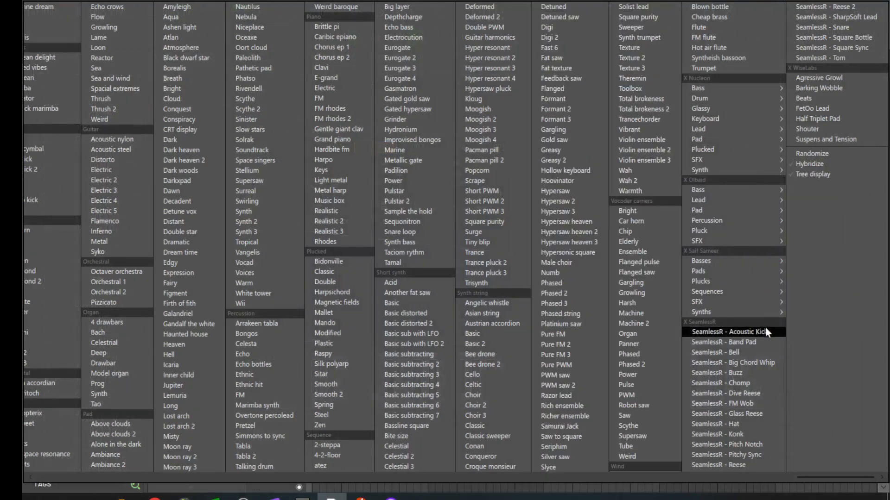
pyautogui.moveTo(774, 311)
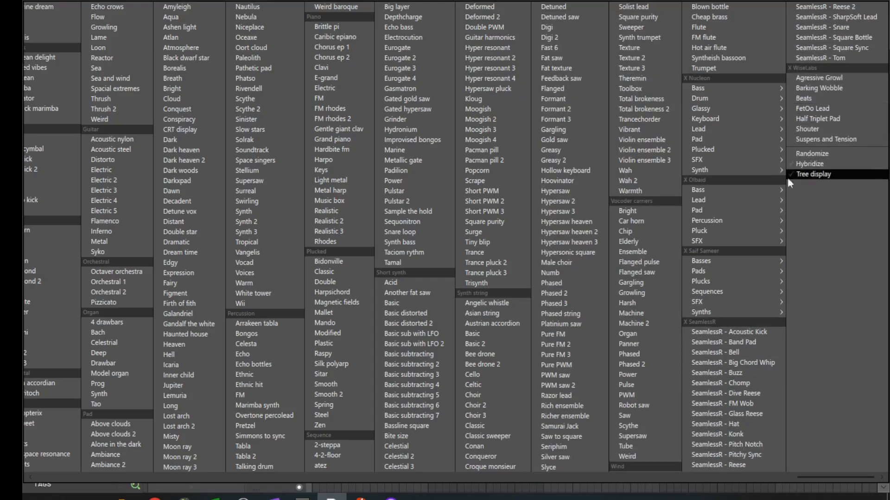
pyautogui.click(567, 90)
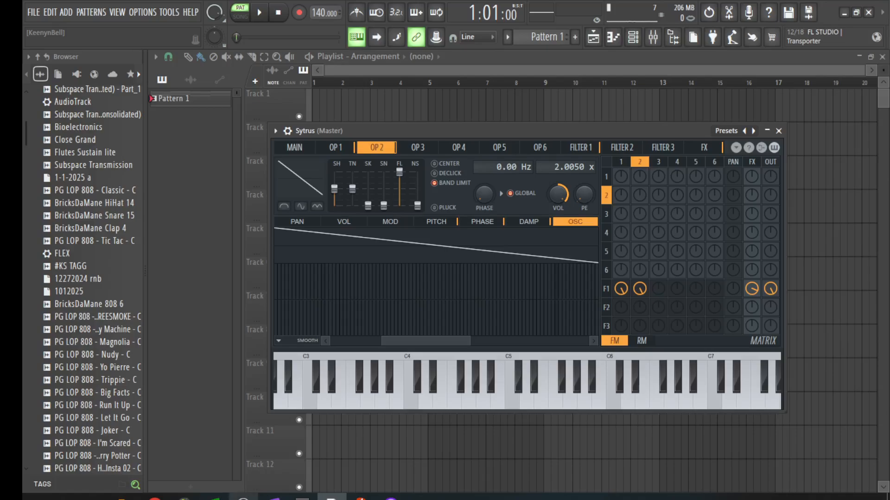
# Step: Bring OBS Studio over FL Studio's Sytrus editor and position its window slightly down-left
pyautogui.moveTo(243, 498)
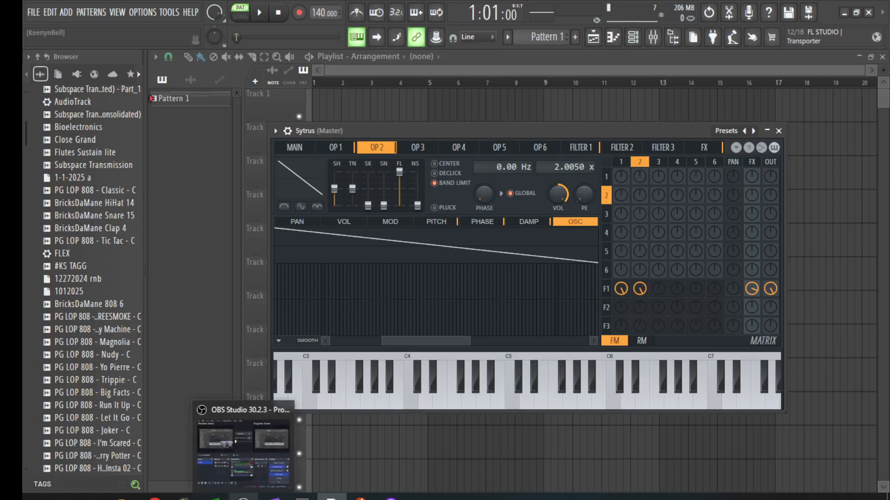
pyautogui.click(241, 475)
pyautogui.moveTo(148, 80); pyautogui.dragTo(402, 67)
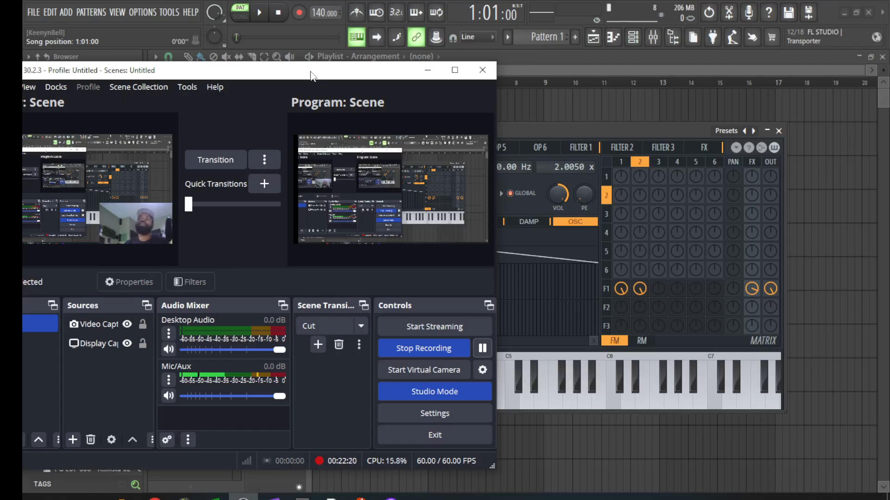
pyautogui.moveTo(310, 76); pyautogui.dragTo(289, 91)
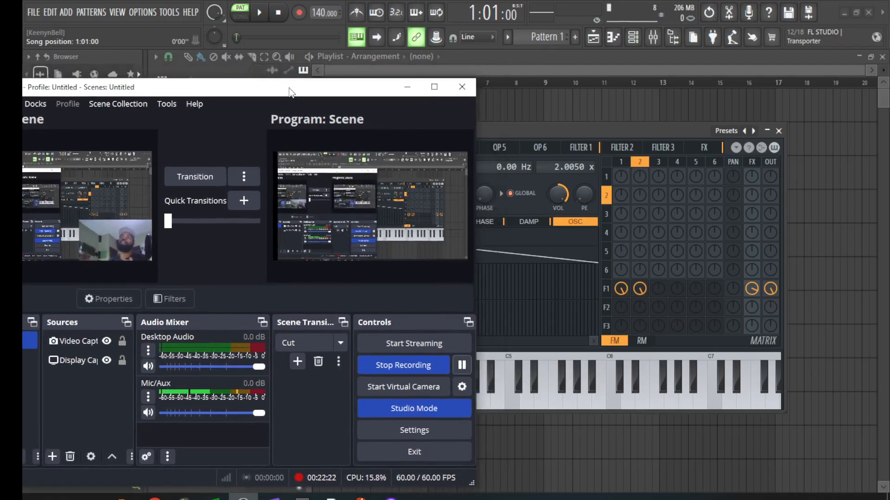